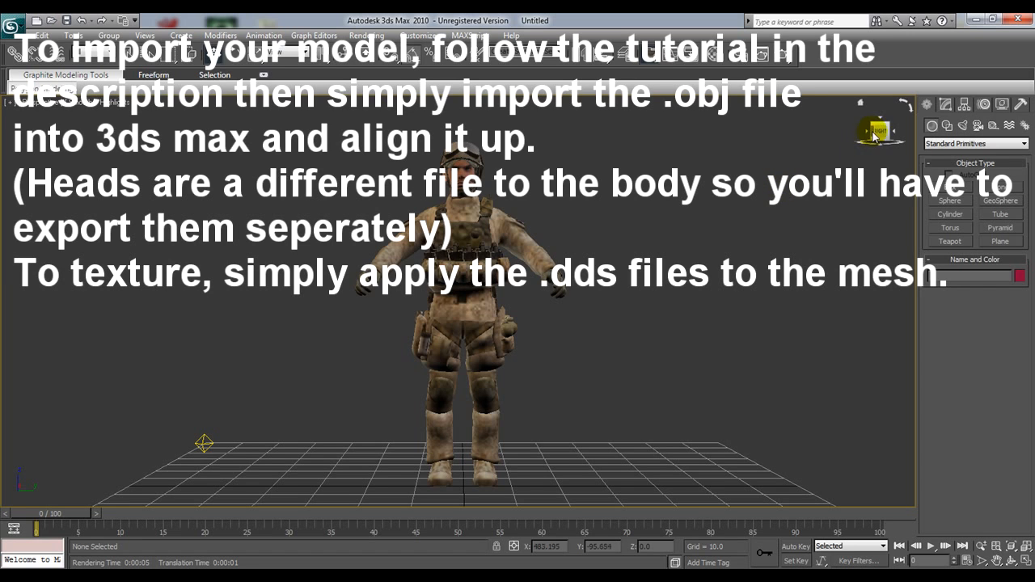
pyautogui.moveTo(880, 136); pyautogui.dragTo(833, 168)
pyautogui.moveTo(796, 212); pyautogui.dragTo(61, 459)
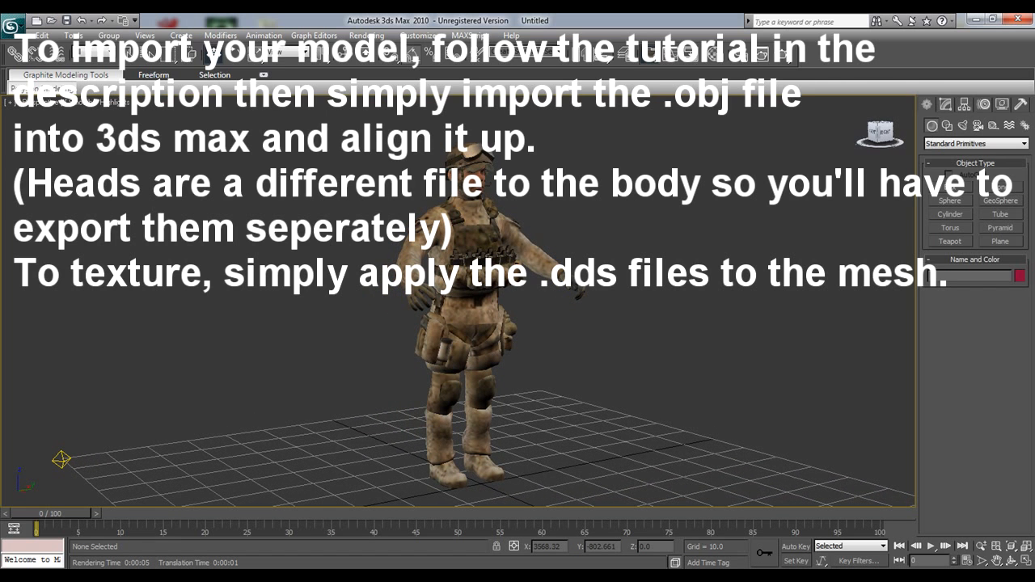
pyautogui.moveTo(880, 134); pyautogui.dragTo(834, 134)
pyautogui.click(880, 134)
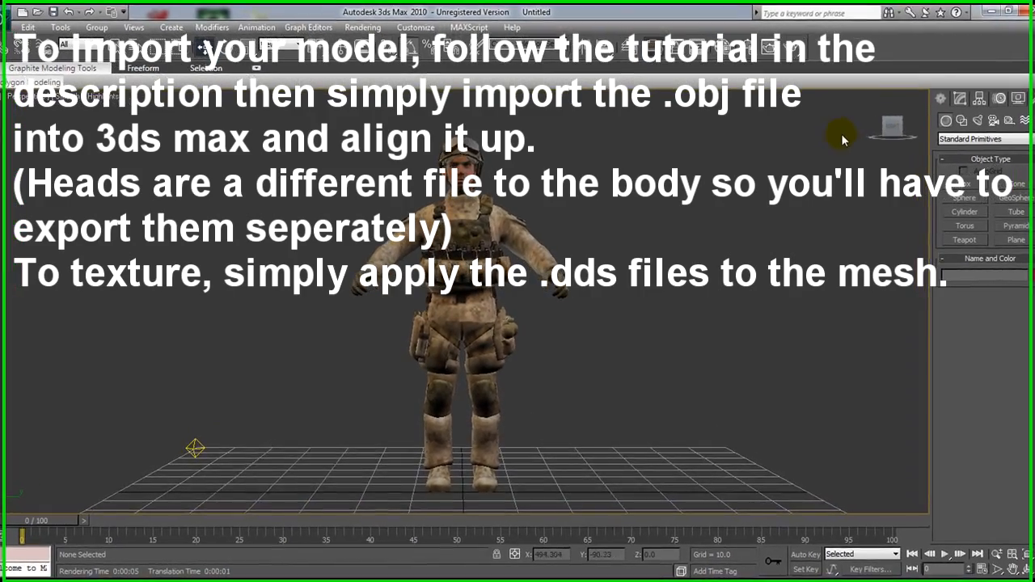
pyautogui.moveTo(639, 353); pyautogui.dragTo(692, 258, button='middle')
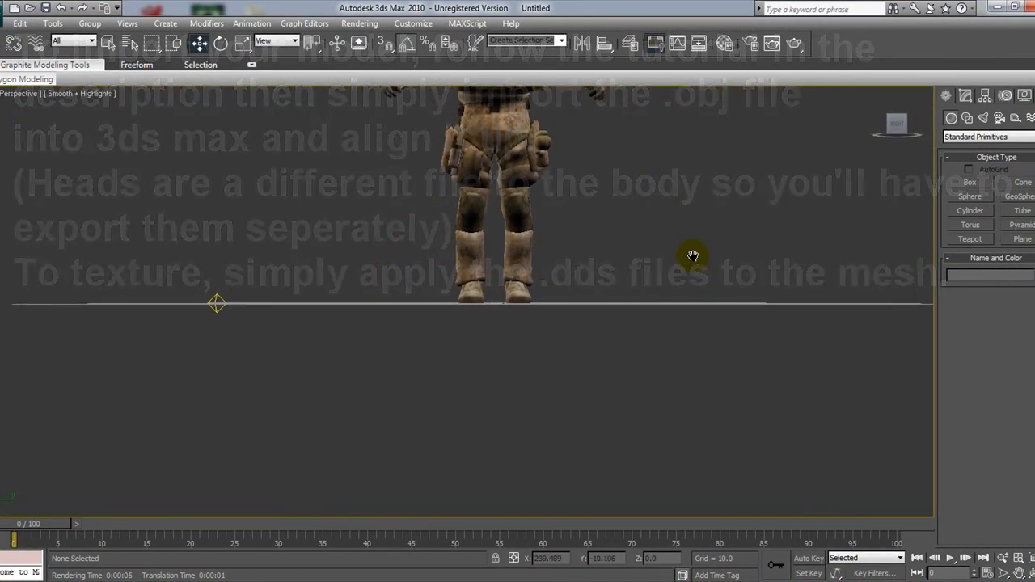
# Open the render setup and set the output size preset to HDTV (video).
pyautogui.click(656, 44)
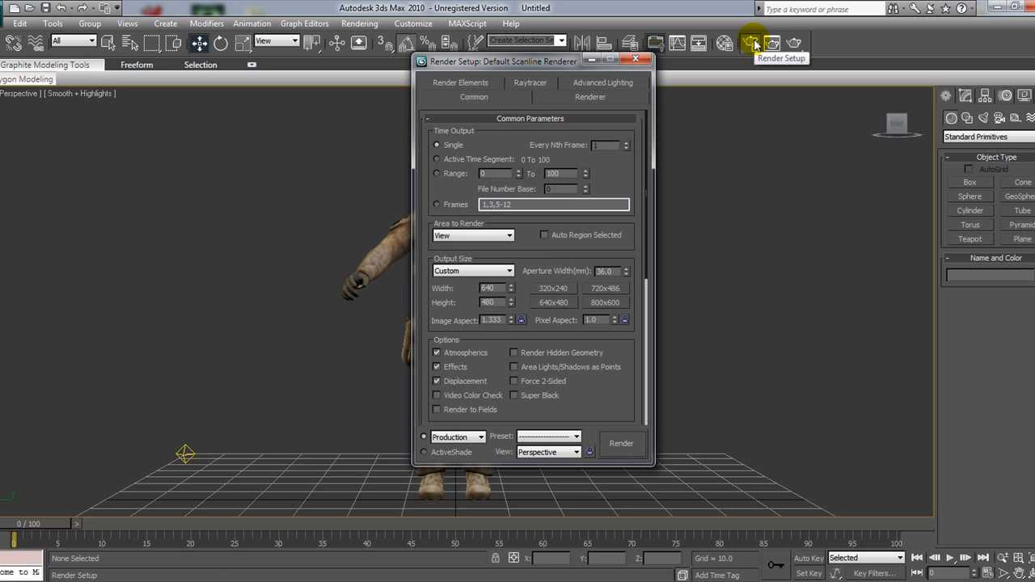
pyautogui.click(464, 271)
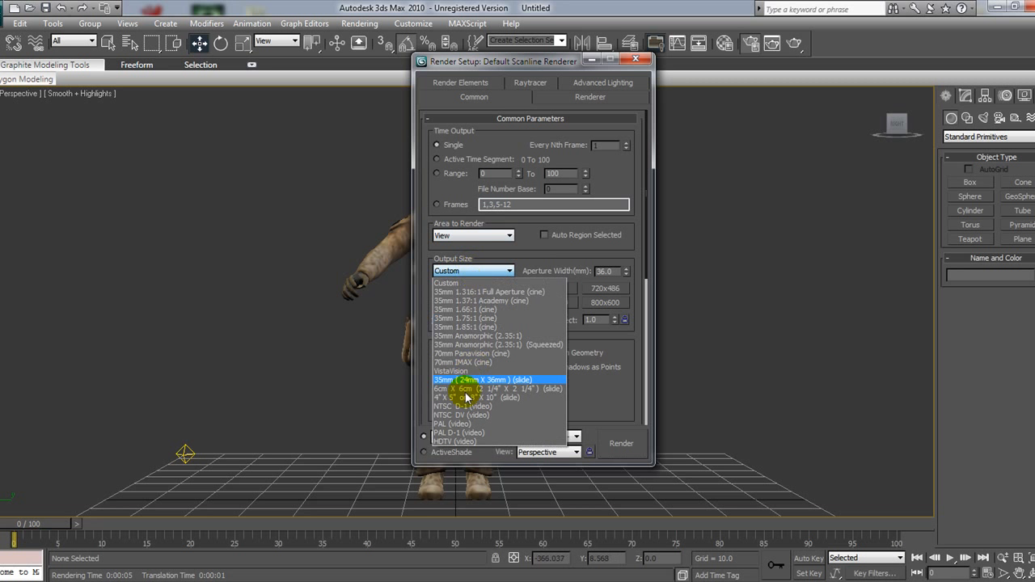
pyautogui.click(463, 442)
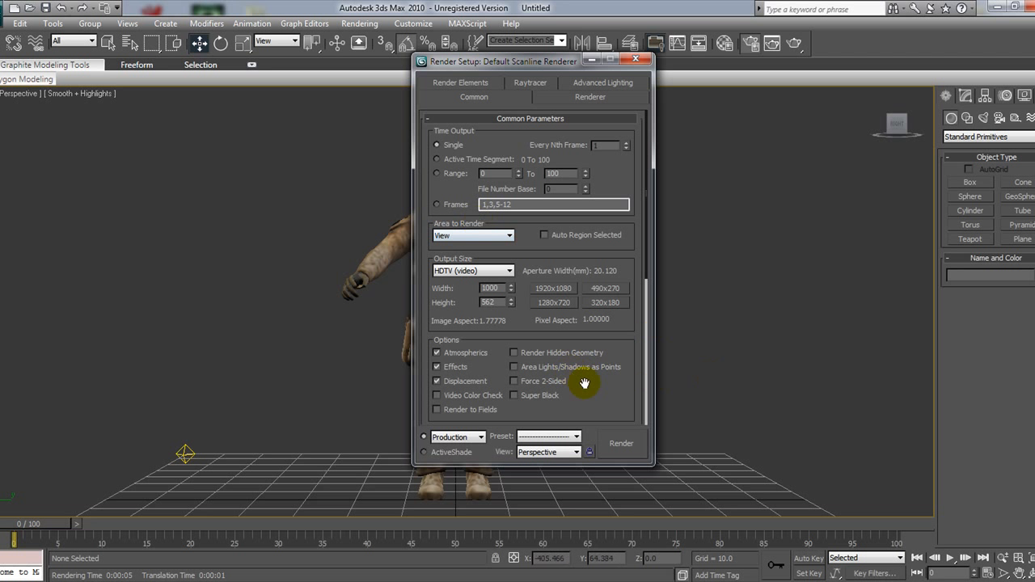
# Assign the mental ray Renderer as the production renderer and close the render setup.
pyautogui.scroll(-5, 585, 396)
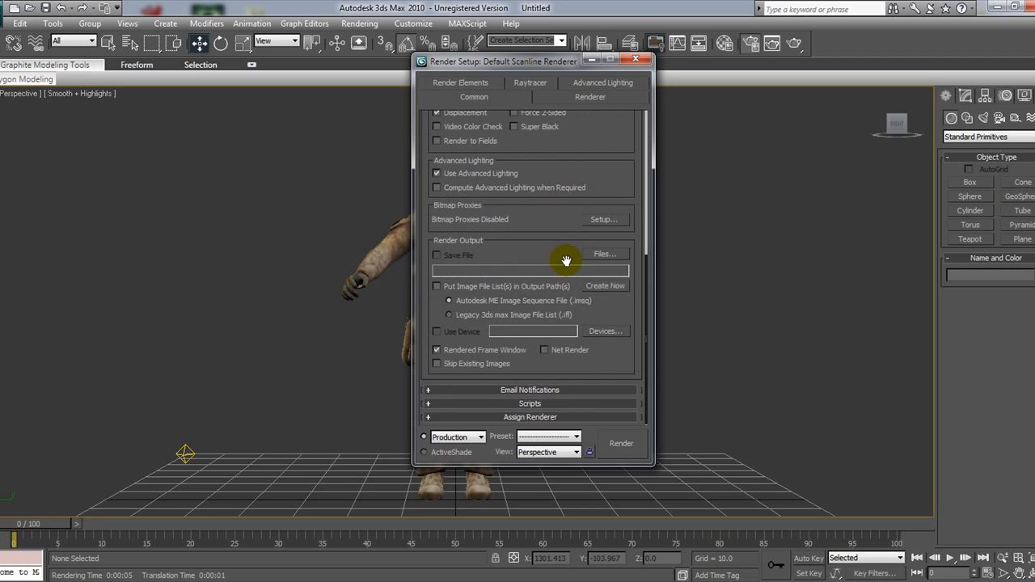
pyautogui.click(556, 417)
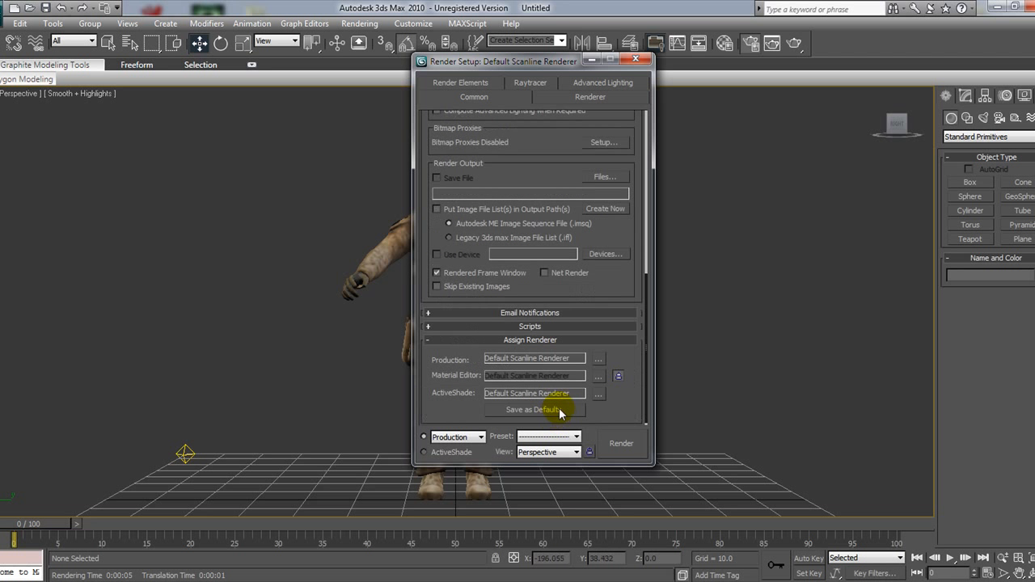
pyautogui.click(598, 359)
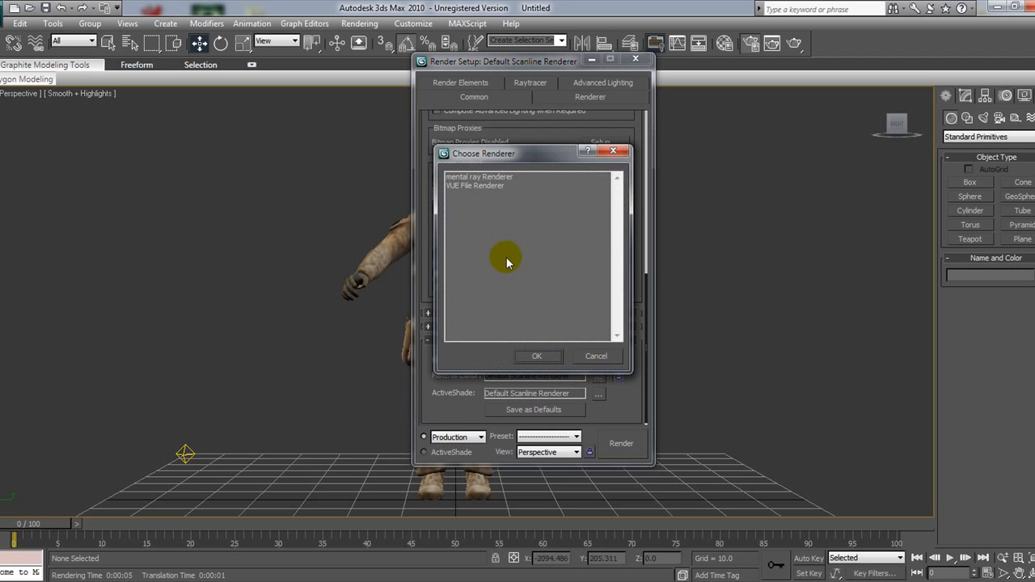
pyautogui.click(489, 176)
pyautogui.click(536, 355)
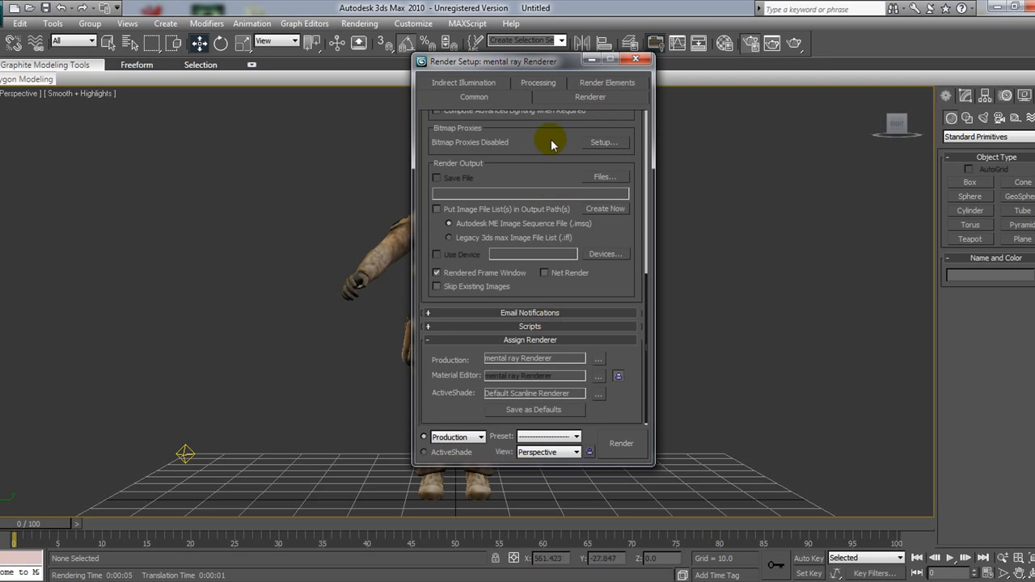
pyautogui.click(635, 61)
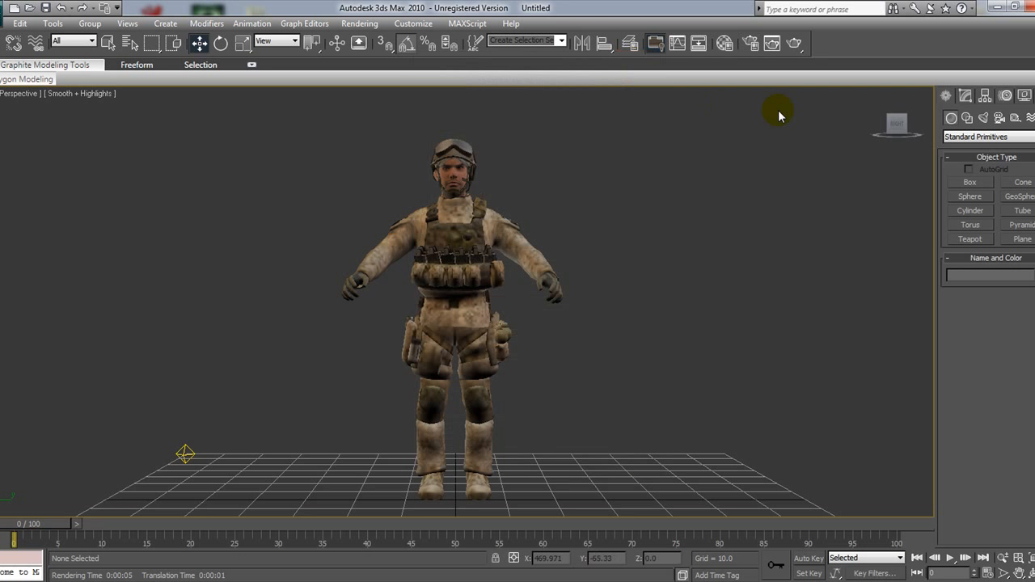
# Examine the three omni lights around the soldier from above, checking each light's parameters, including intensity and color.
pyautogui.click(896, 110)
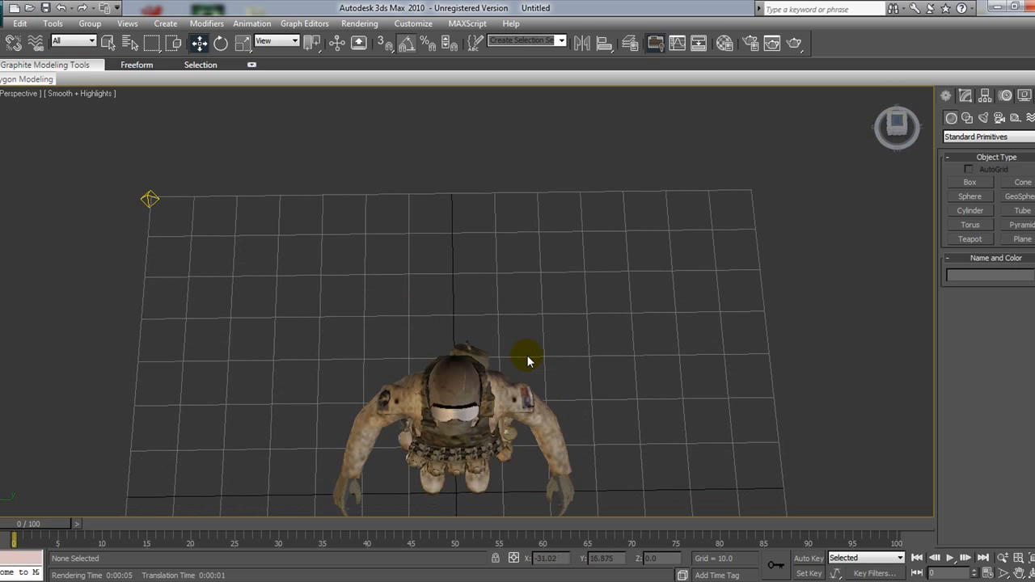
pyautogui.click(389, 240)
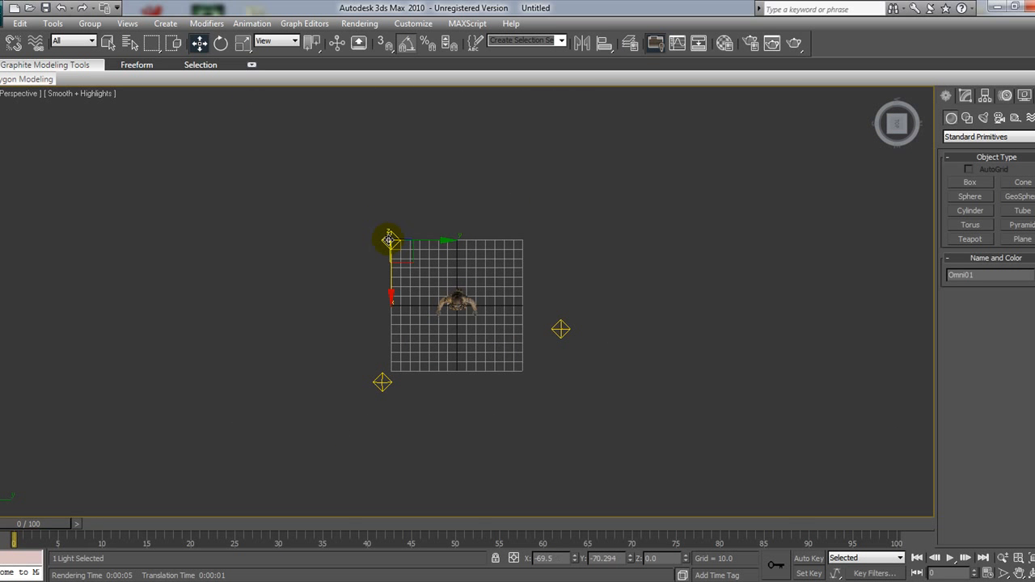
pyautogui.click(983, 118)
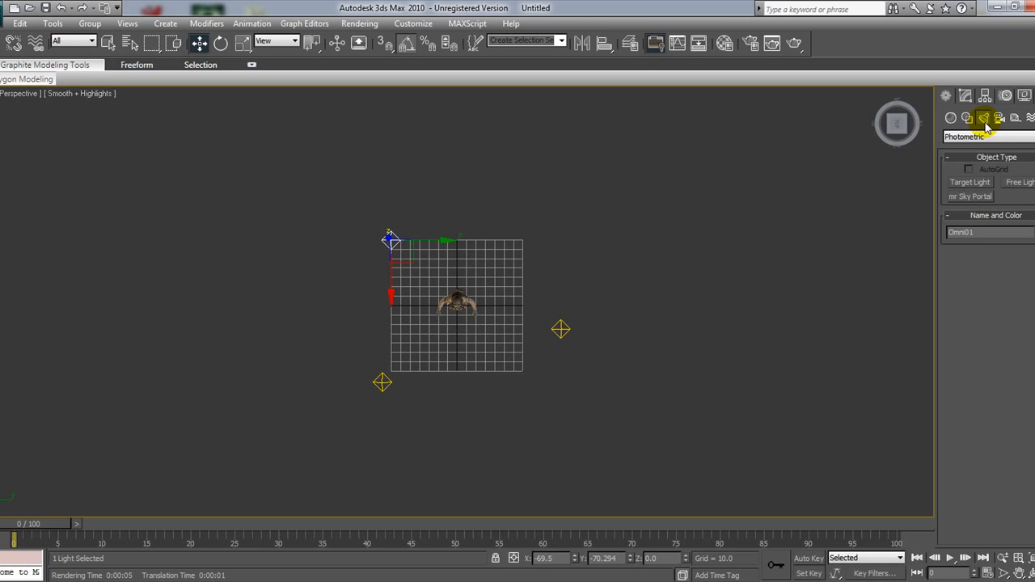
pyautogui.click(992, 137)
pyautogui.click(988, 156)
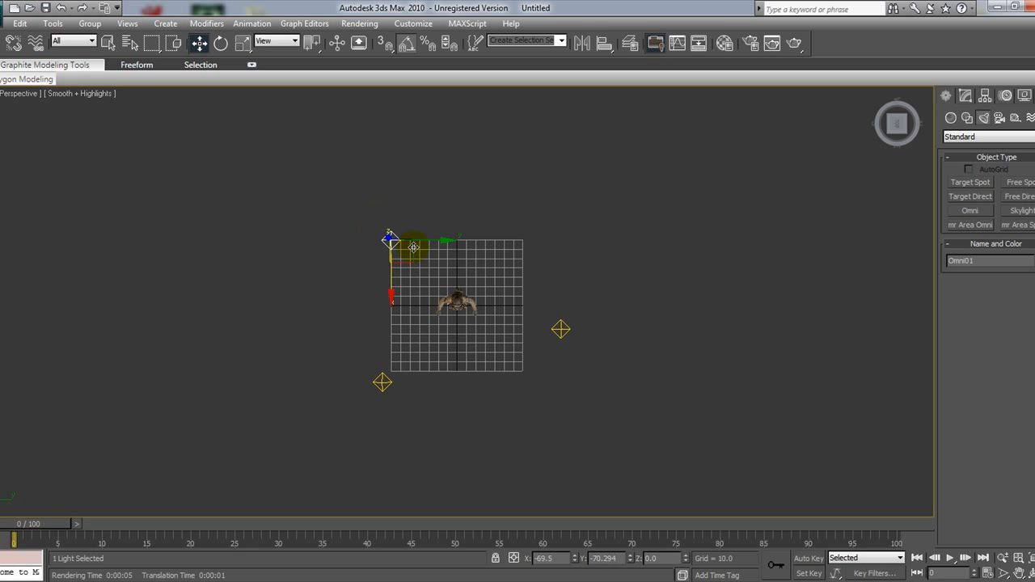
pyautogui.click(965, 96)
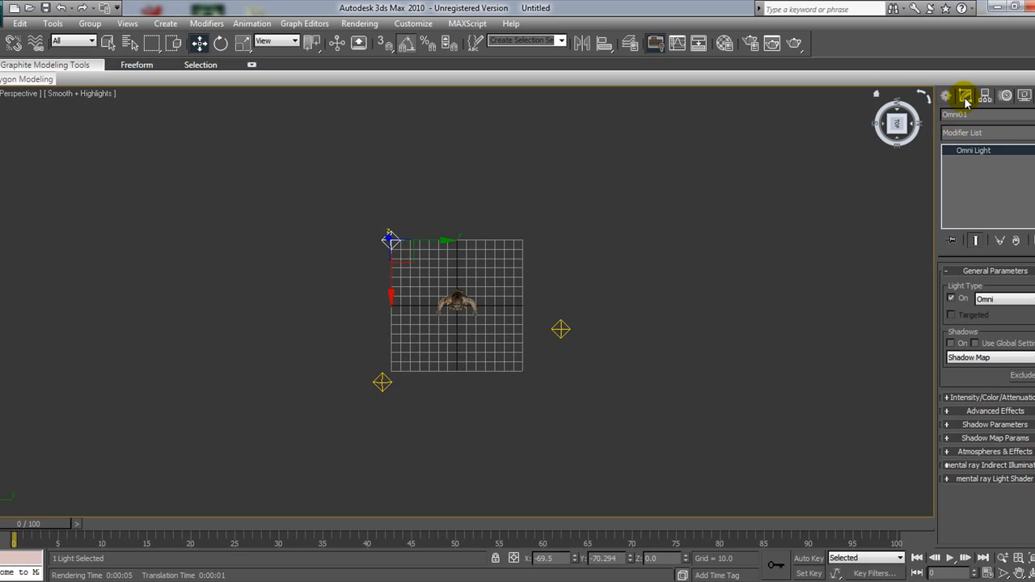
pyautogui.click(983, 401)
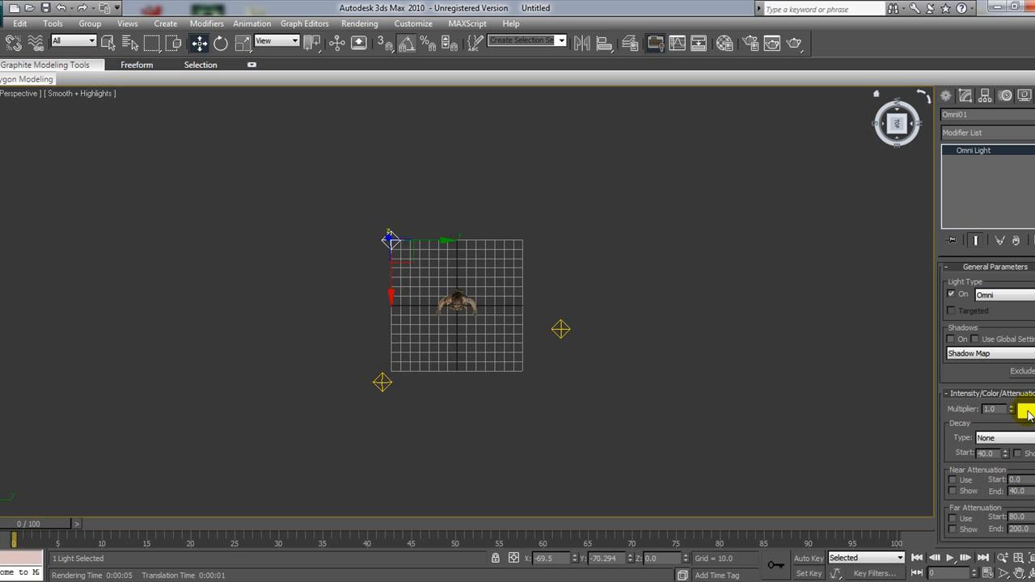
pyautogui.click(562, 327)
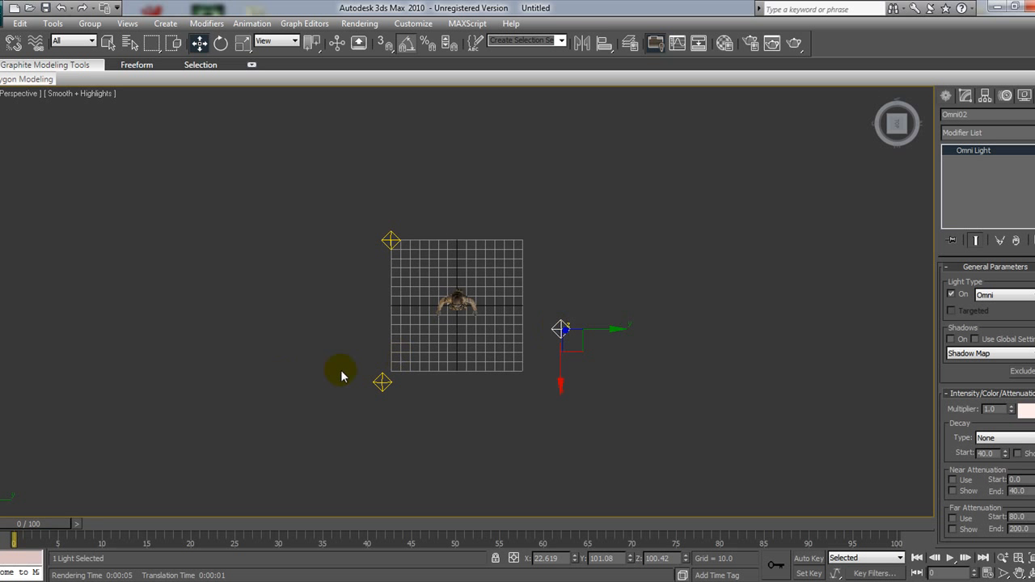
pyautogui.click(382, 381)
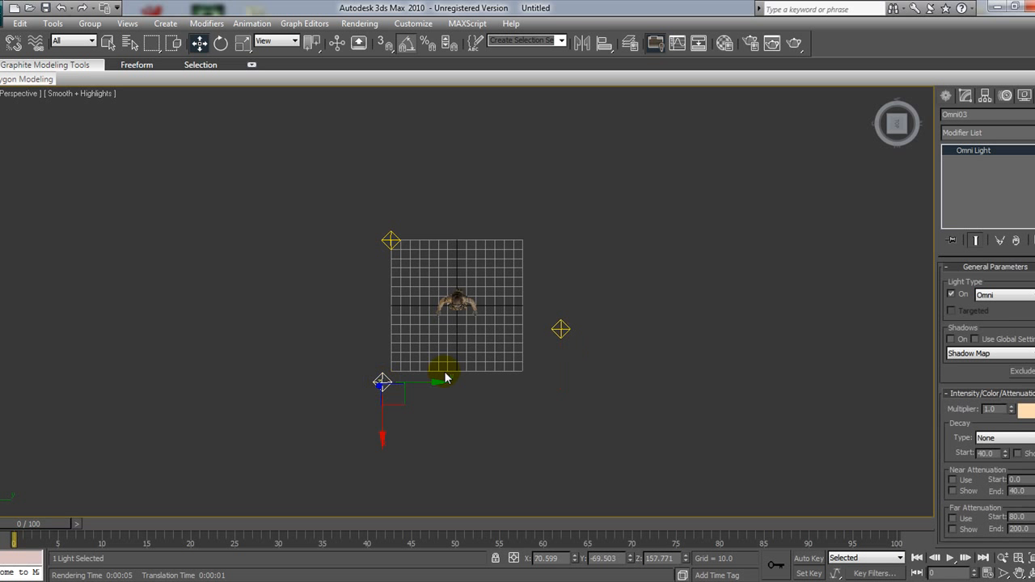
# Show the safe frame in the Perspective viewport with the soldier framed from the front, and render a test image.
pyautogui.moveTo(885, 142)
pyautogui.moveTo(893, 135)
pyautogui.mouseDown()
pyautogui.moveTo(893, 117)
pyautogui.moveTo(893, 127)
pyautogui.mouseUp()
pyautogui.moveTo(640, 352); pyautogui.dragTo(503, 375, button='middle')
pyautogui.scroll(3, 658, 279)
pyautogui.scroll(3, 658, 280)
pyautogui.moveTo(878, 116)
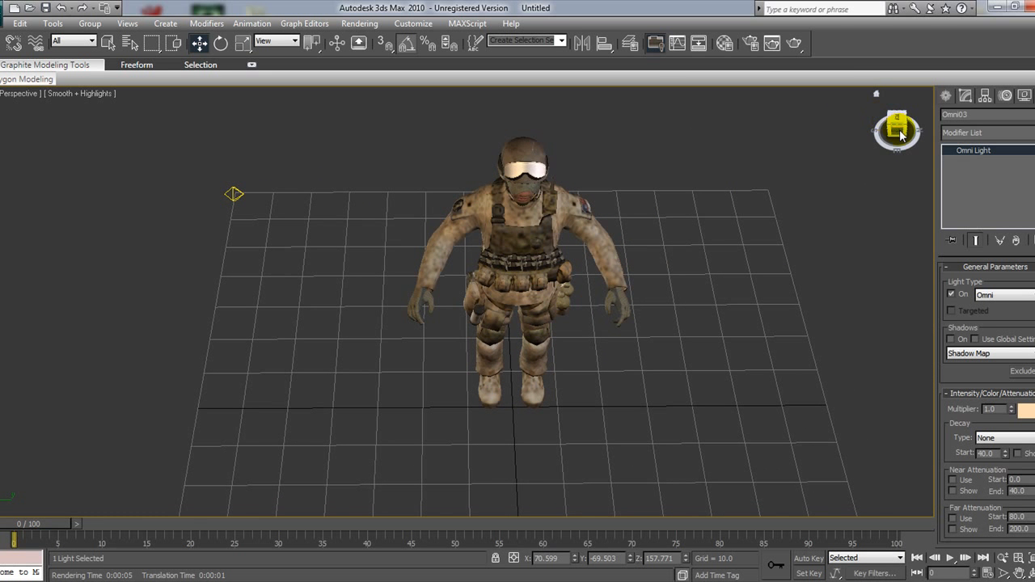
pyautogui.click(899, 134)
pyautogui.moveTo(681, 400); pyautogui.dragTo(612, 213, button='middle')
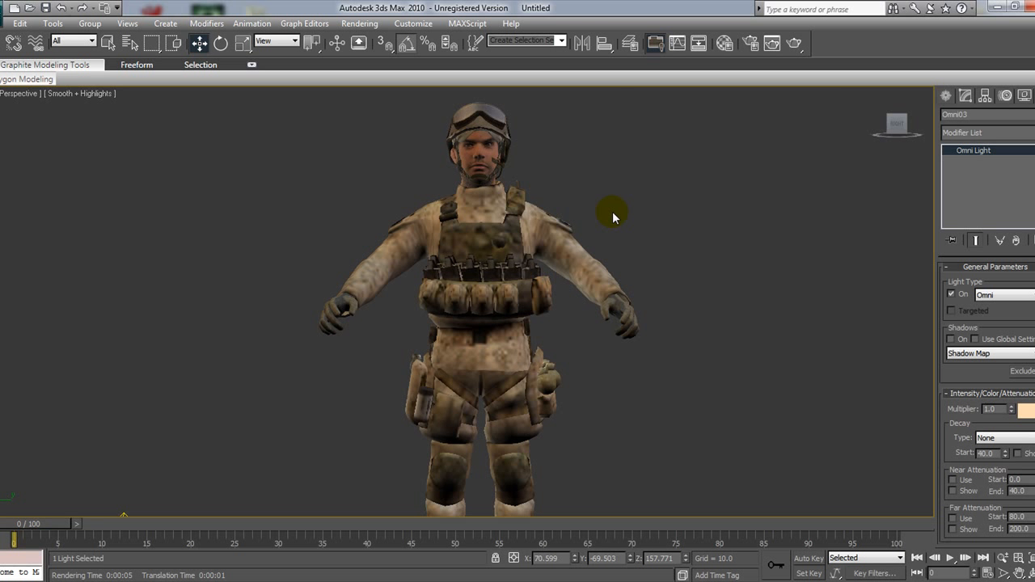
pyautogui.hotkey('shift', 'f')
pyautogui.moveTo(629, 237); pyautogui.dragTo(570, 203, button='middle')
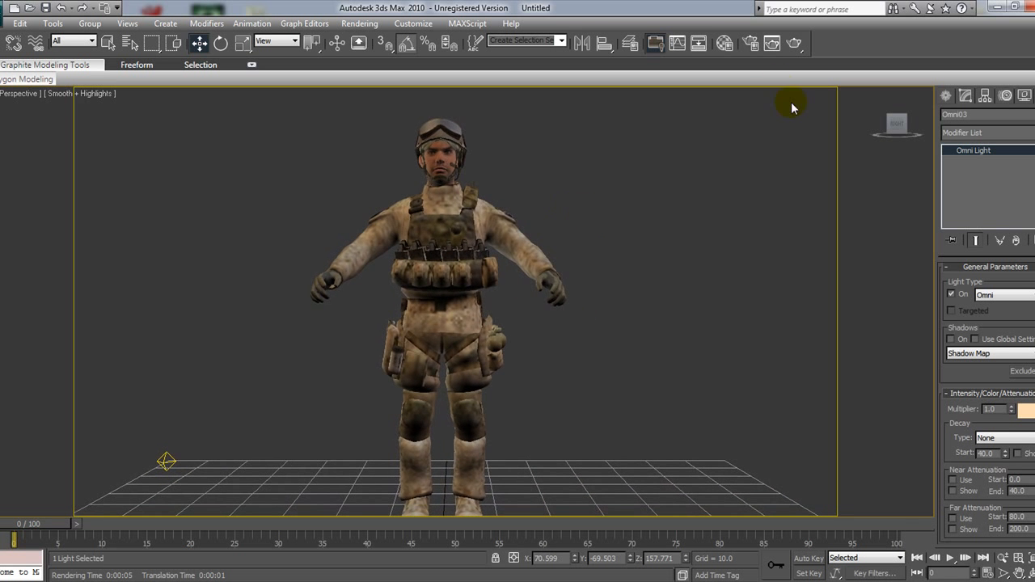
pyautogui.click(795, 43)
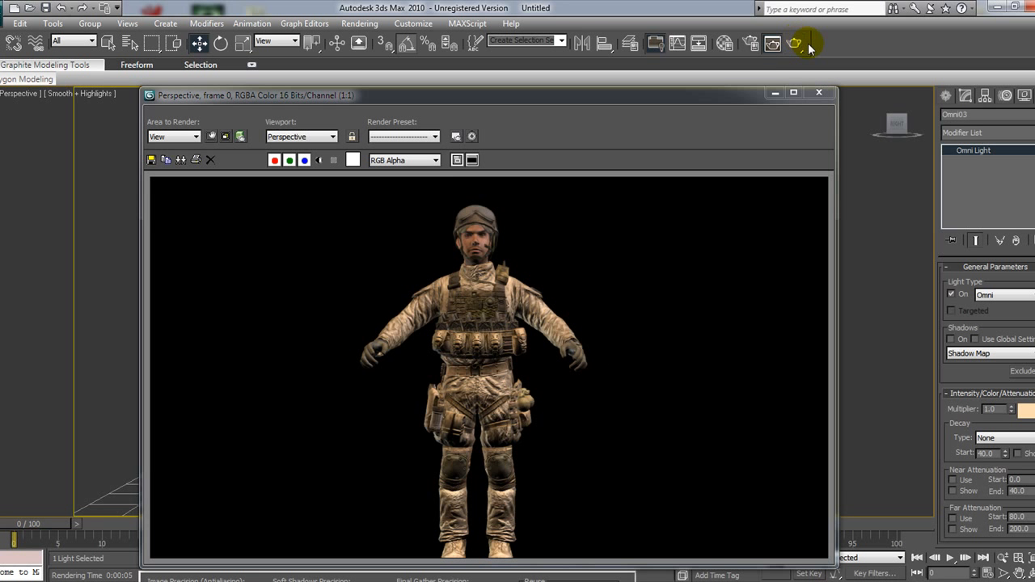
pyautogui.click(818, 93)
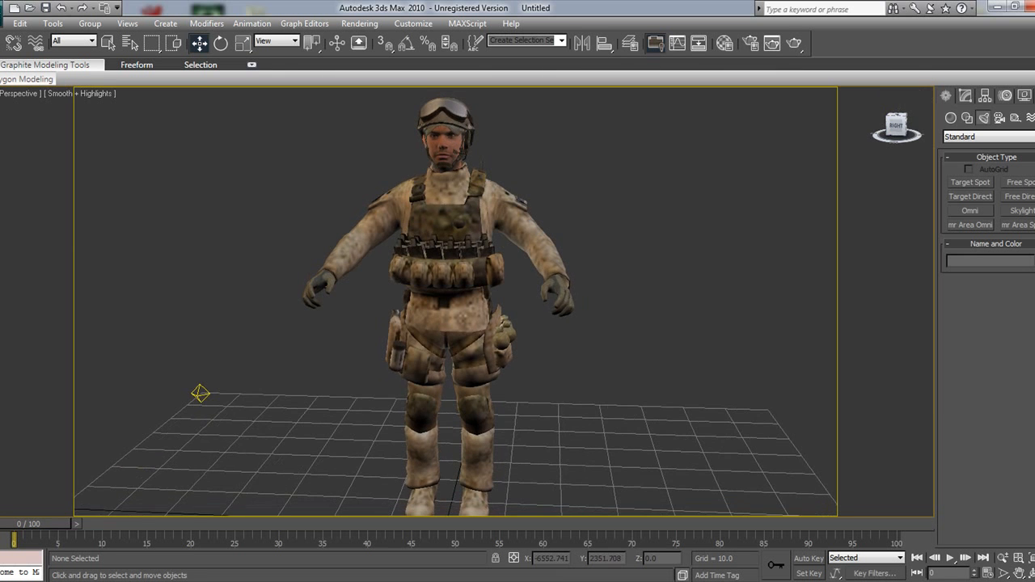
# Create a Biped skeleton beside the soldier on the ground grid, roughly as tall as the model.
pyautogui.moveTo(895, 117); pyautogui.dragTo(893, 128)
pyautogui.moveTo(525, 324); pyautogui.dragTo(633, 283, button='middle')
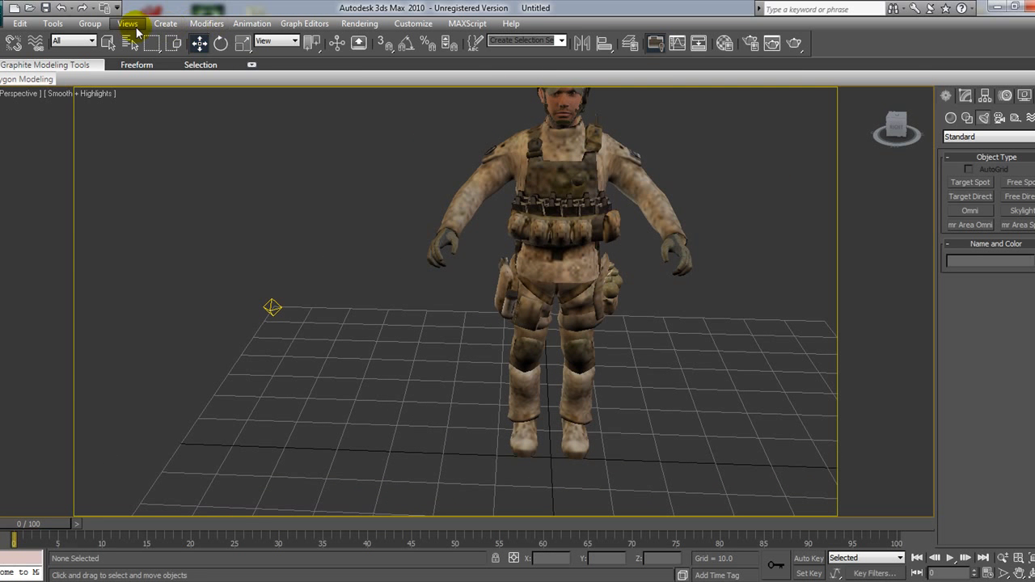
pyautogui.click(166, 24)
pyautogui.moveTo(217, 281)
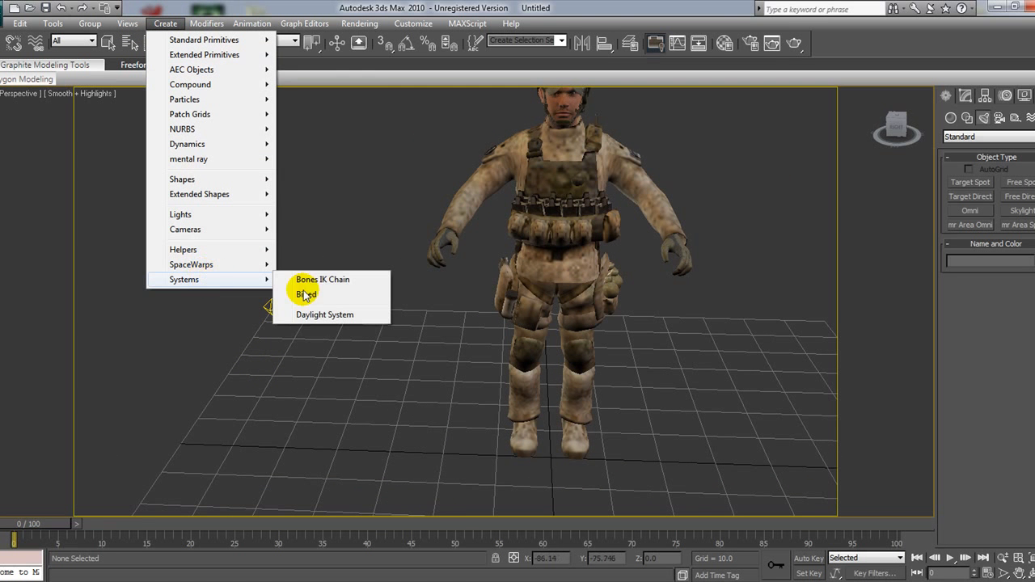
pyautogui.click(335, 296)
pyautogui.moveTo(325, 443); pyautogui.dragTo(474, 81)
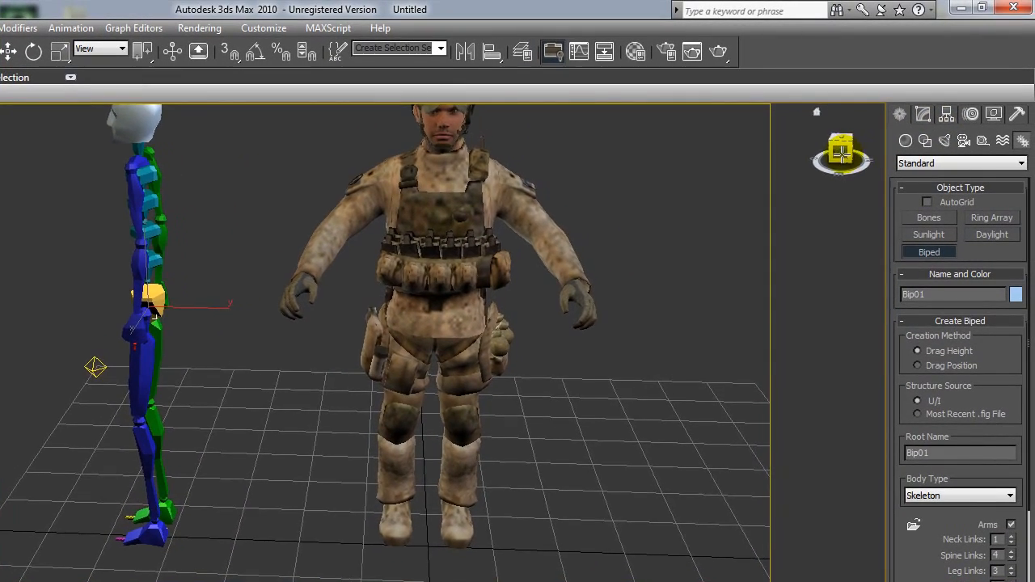
# Switch the biped to Figure Mode and load the figure file COD4 Biped.fig from the desktop.
pyautogui.click(841, 154)
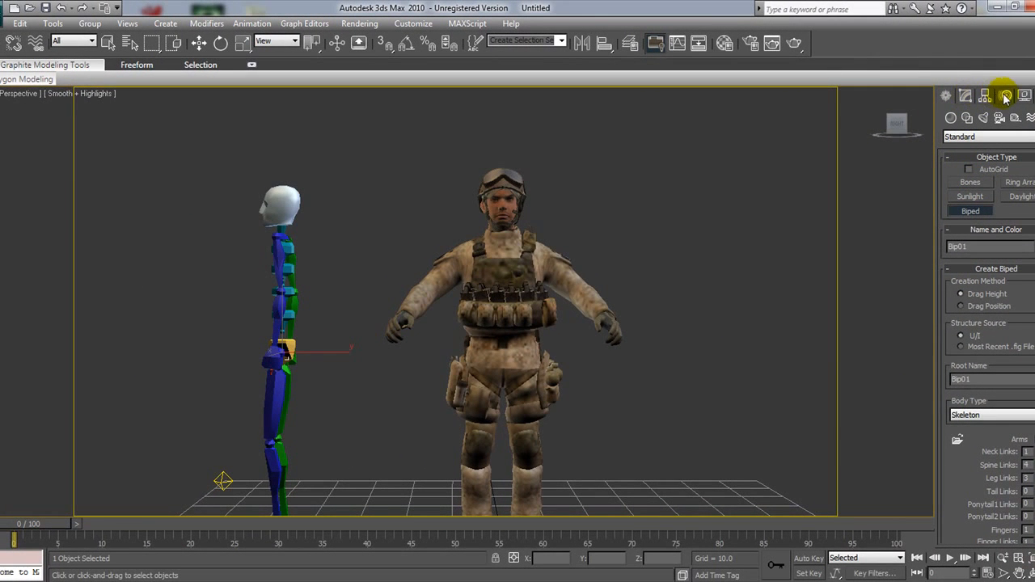
pyautogui.click(1005, 96)
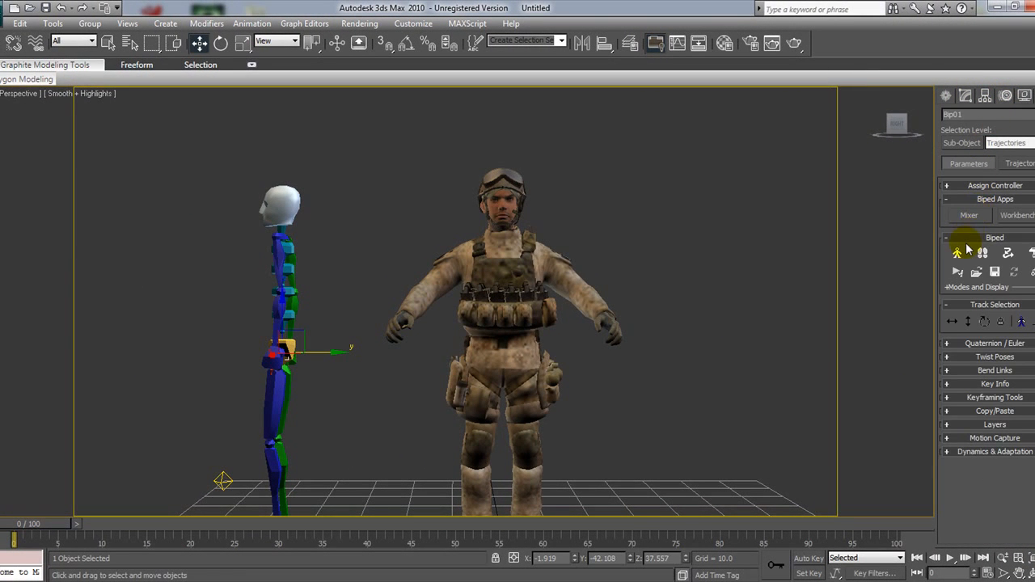
pyautogui.click(959, 253)
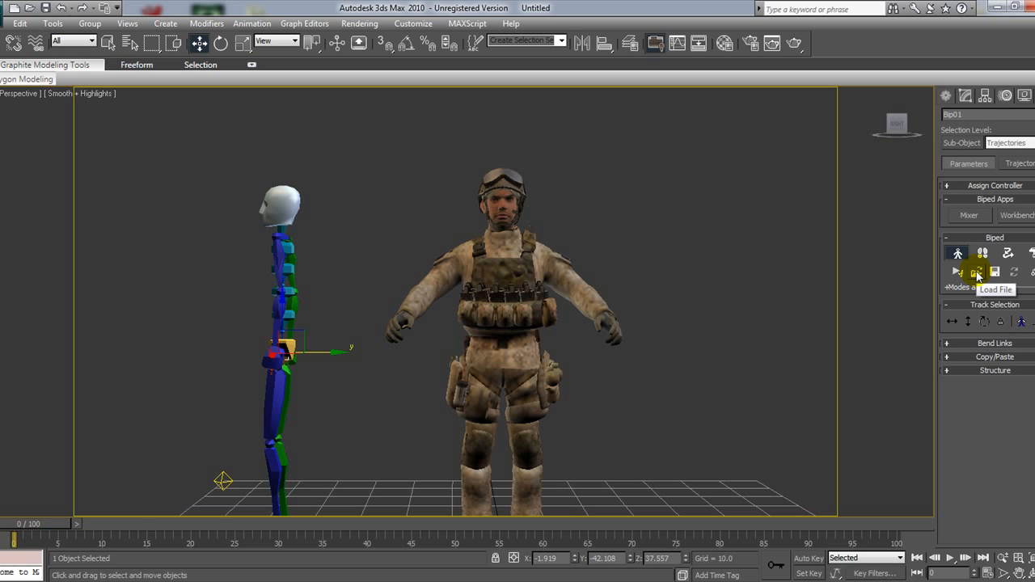
pyautogui.click(976, 273)
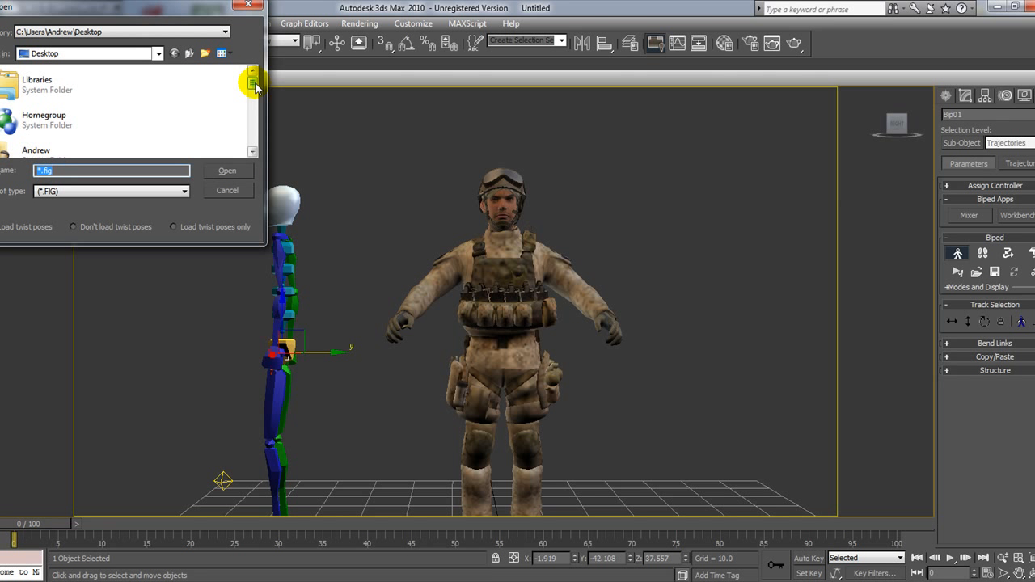
pyautogui.moveTo(253, 84); pyautogui.dragTo(250, 154)
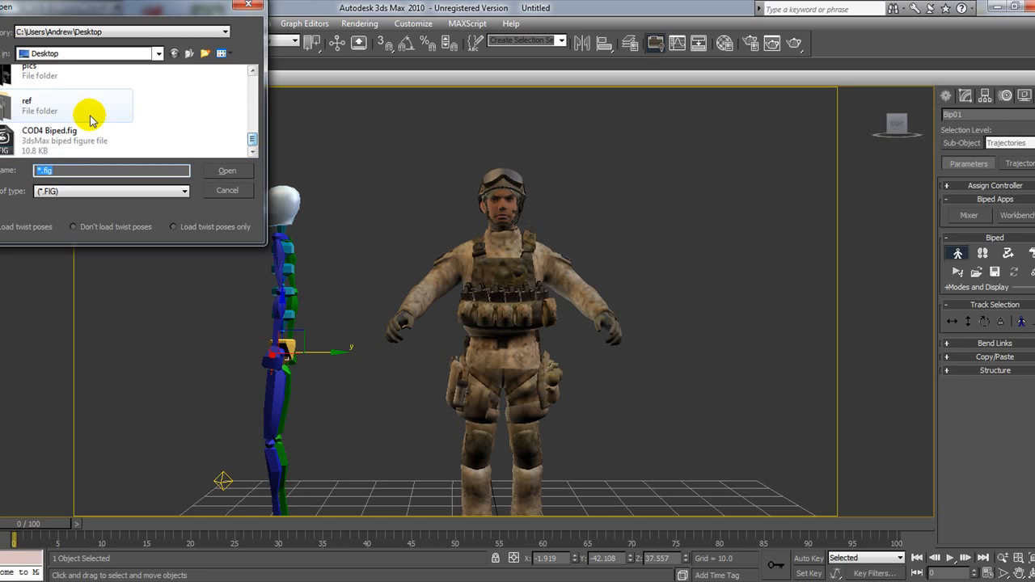
pyautogui.click(51, 137)
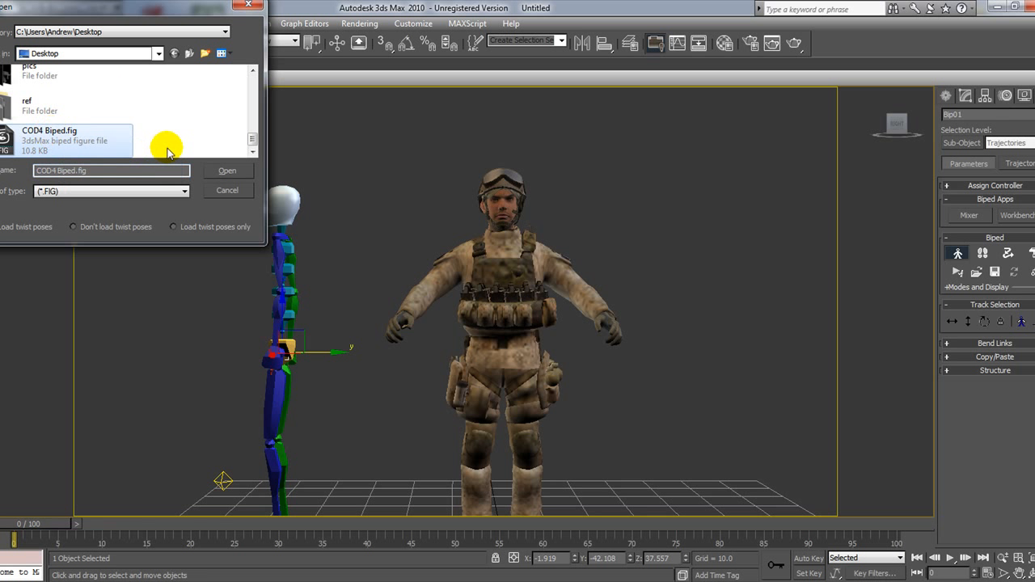
pyautogui.click(228, 172)
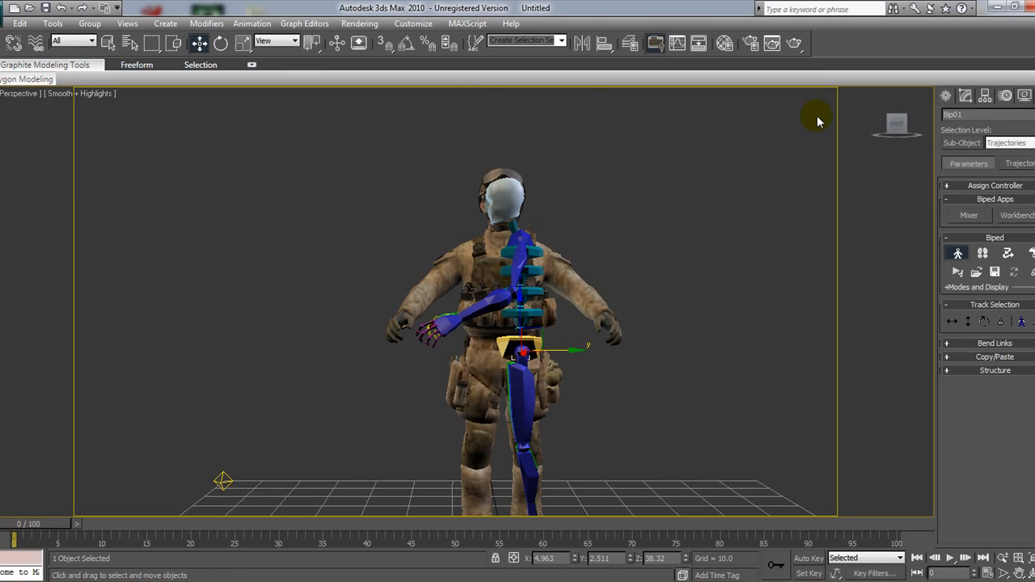
# Try to rotate the whole biped with all its bones selected through the pelvis, undo the rotation, and clear the selection.
pyautogui.moveTo(899, 126); pyautogui.dragTo(534, 74)
pyautogui.click(224, 45)
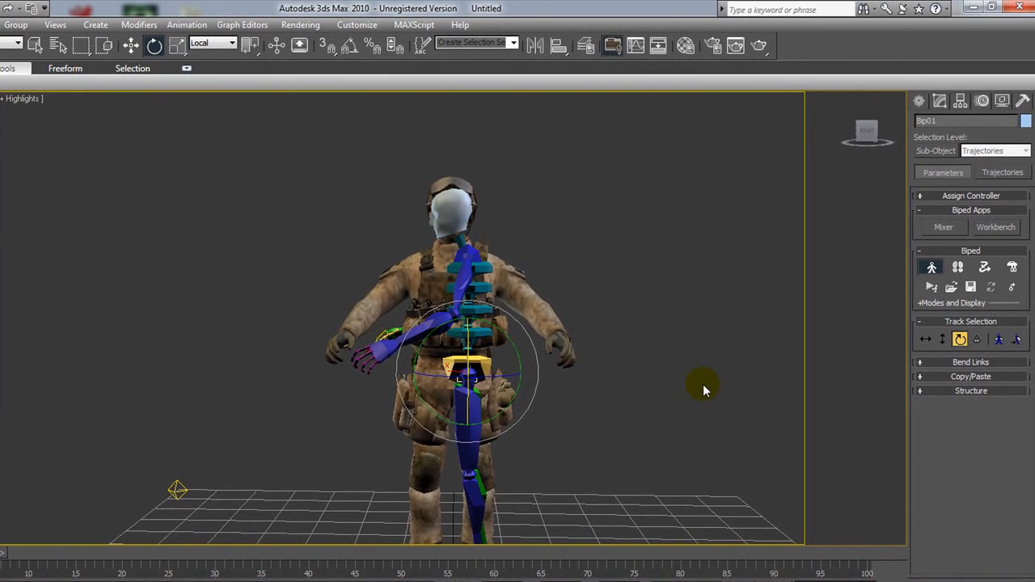
pyautogui.click(704, 396)
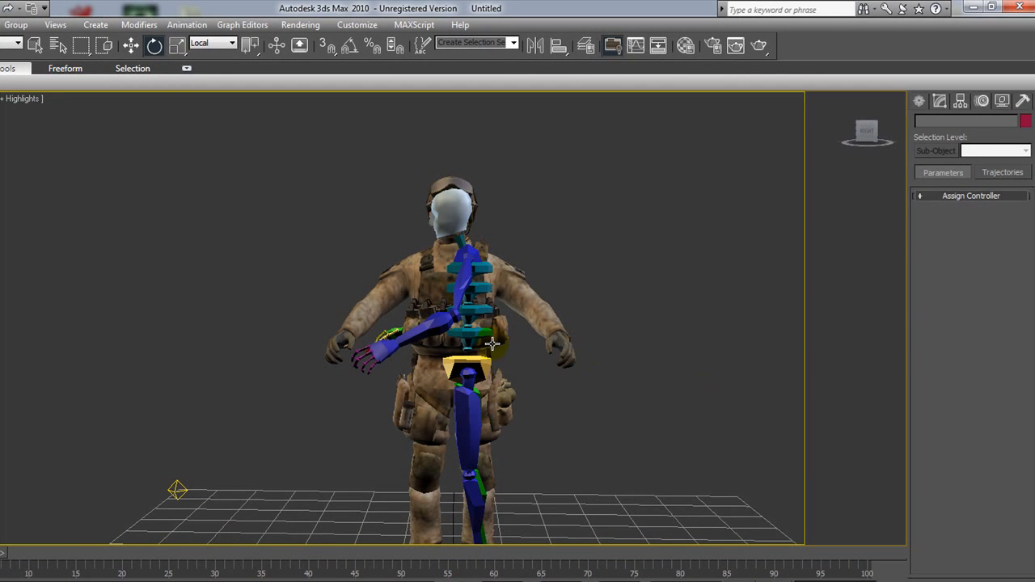
pyautogui.click(455, 365)
pyautogui.moveTo(457, 375); pyautogui.dragTo(589, 329)
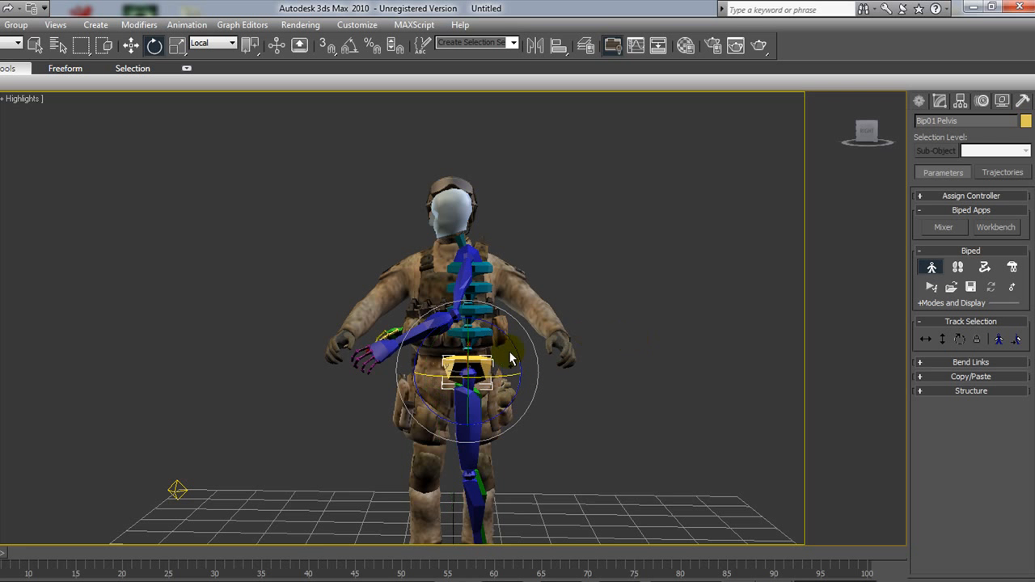
pyautogui.doubleClick(462, 411)
pyautogui.click(465, 353)
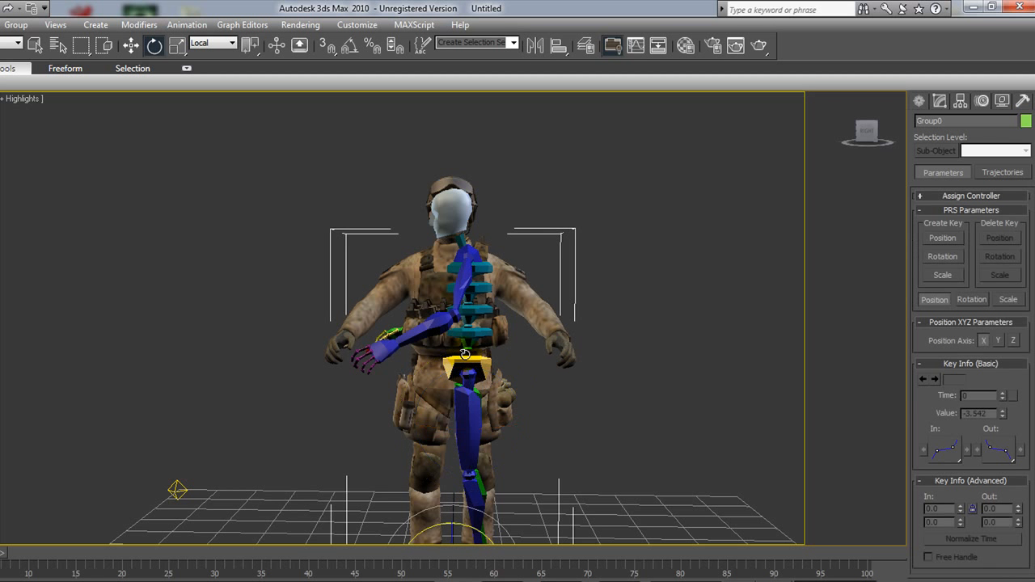
pyautogui.doubleClick(466, 363)
pyautogui.moveTo(447, 377); pyautogui.dragTo(649, 343)
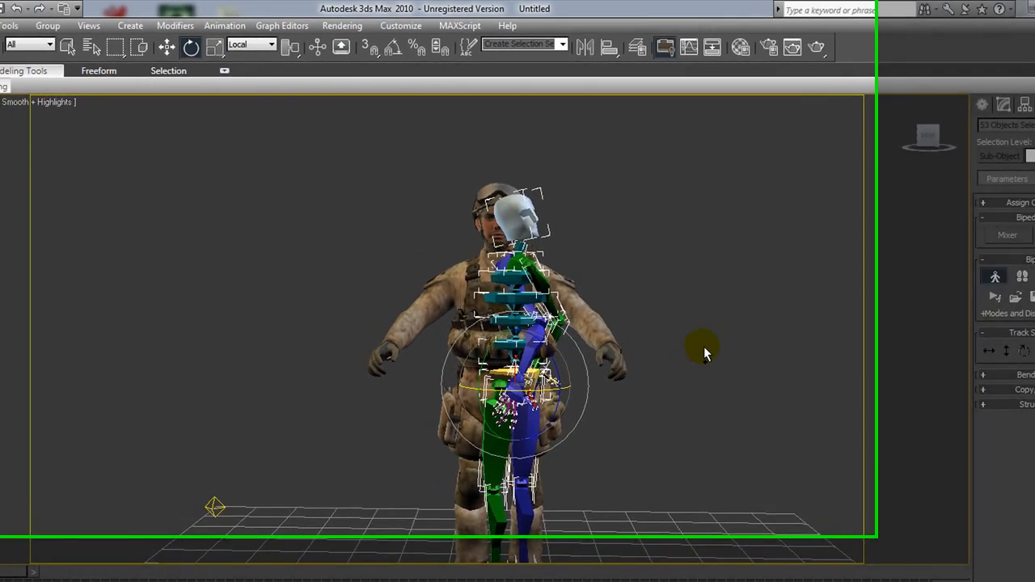
pyautogui.hotkey('ctrl', 'z')
pyautogui.click(93, 115)
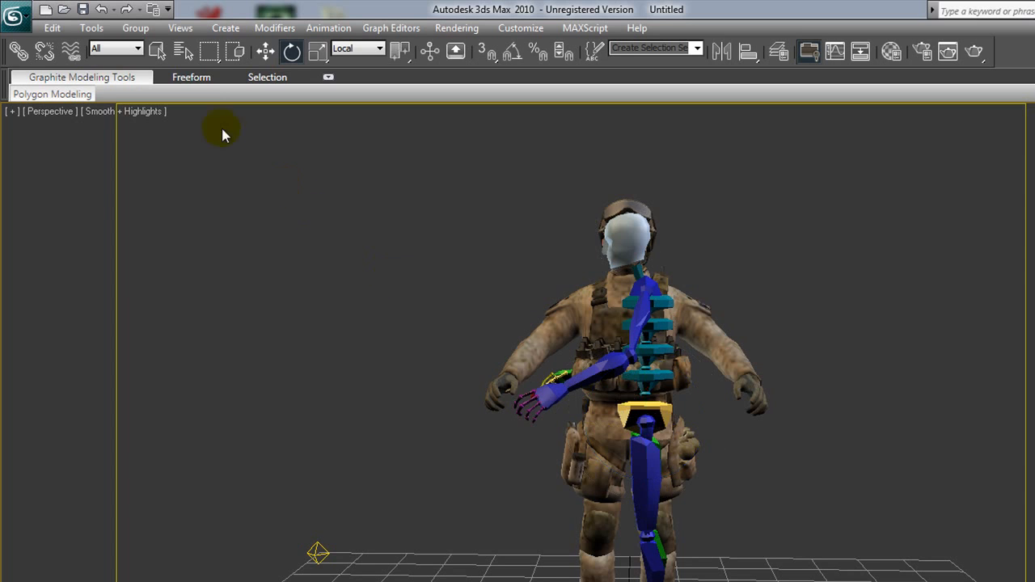
# Select the biped's root object Bip01 by name from the scene list.
pyautogui.click(184, 51)
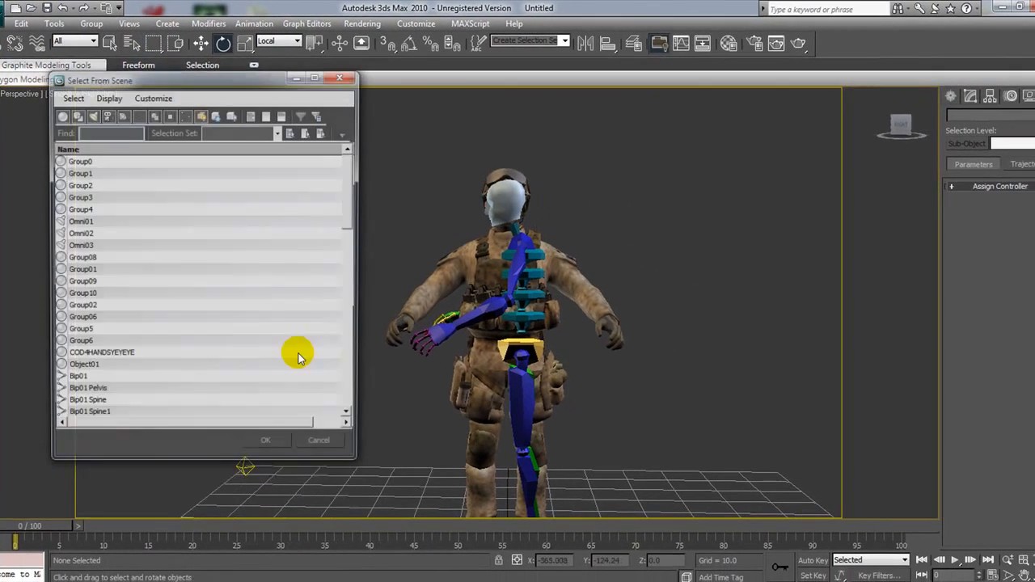
pyautogui.click(77, 376)
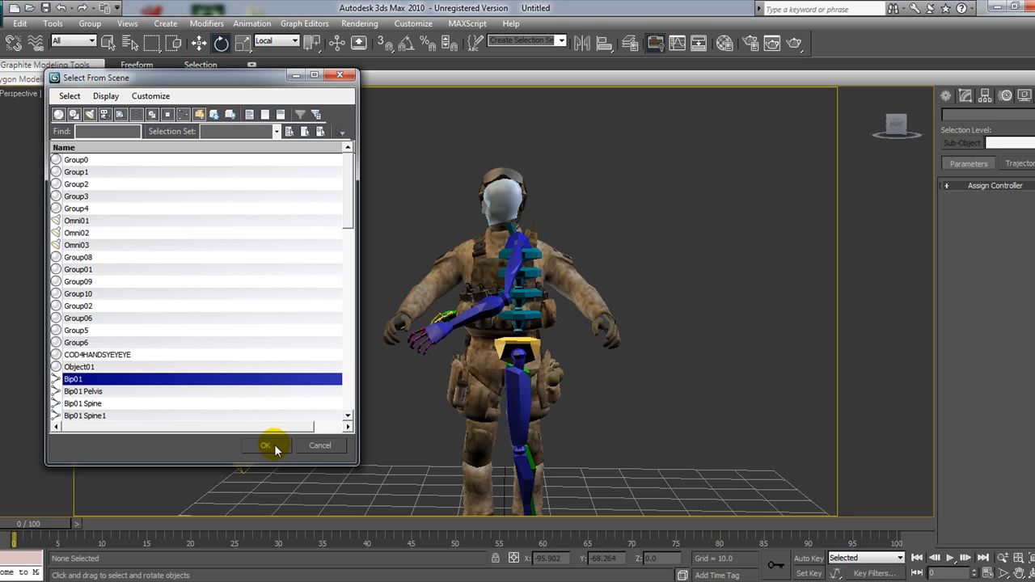
pyautogui.click(275, 446)
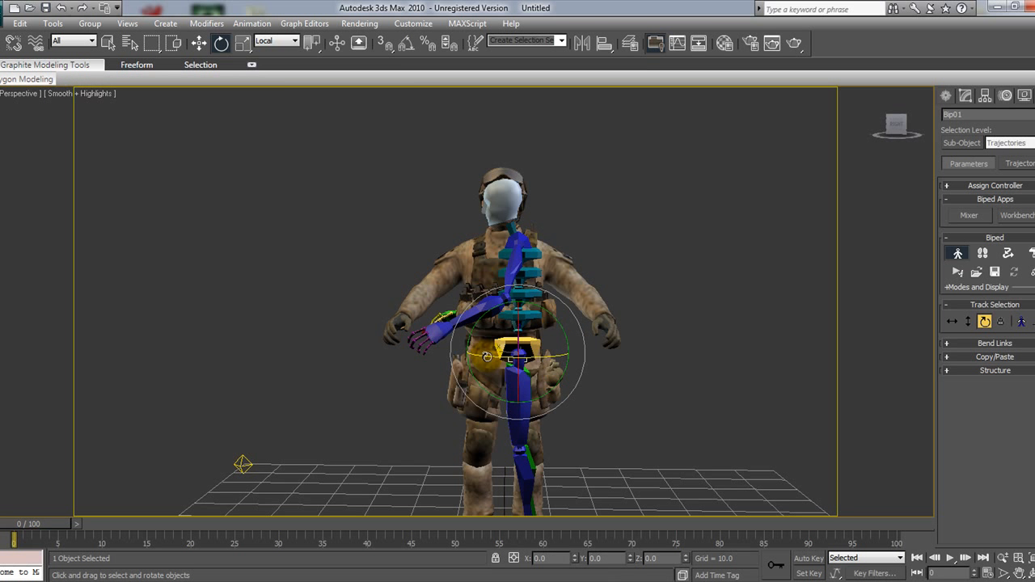
# Try rotating Bip01 freely about its vertical axis toward the soldier's facing direction, and undo each attempt.
pyautogui.moveTo(485, 357); pyautogui.dragTo(435, 230)
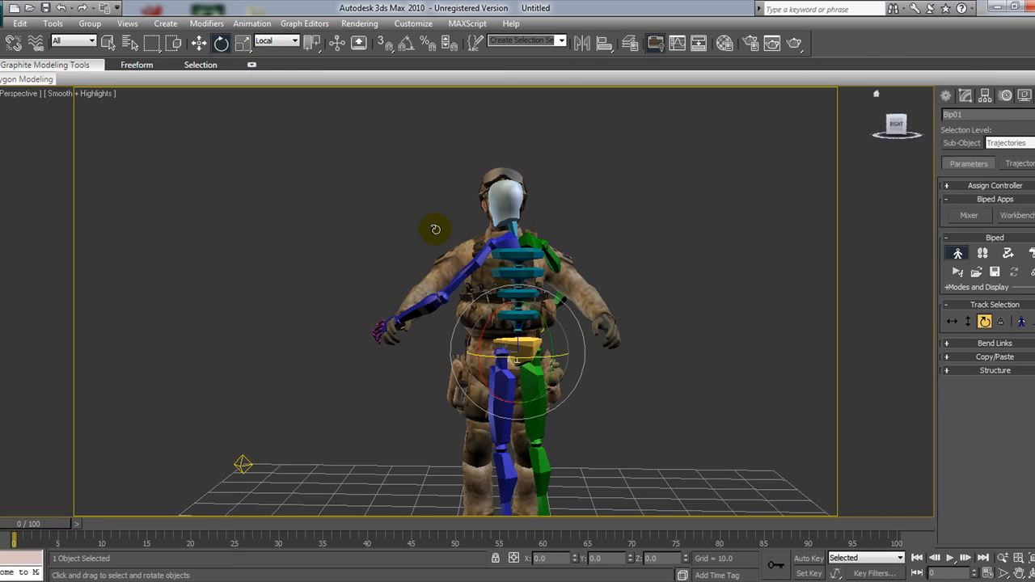
pyautogui.hotkey('ctrl', 'z')
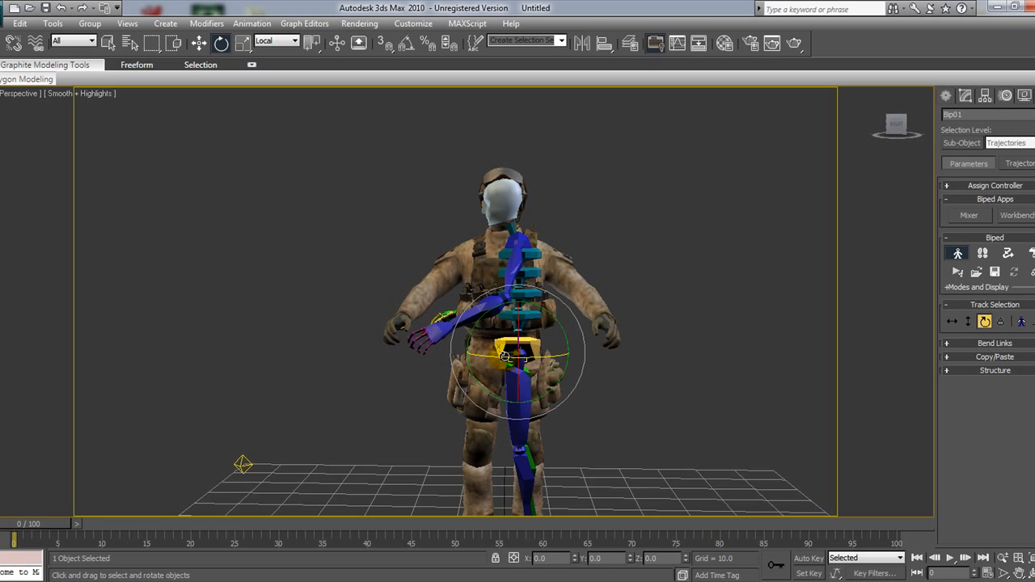
pyautogui.moveTo(505, 356); pyautogui.dragTo(627, 350)
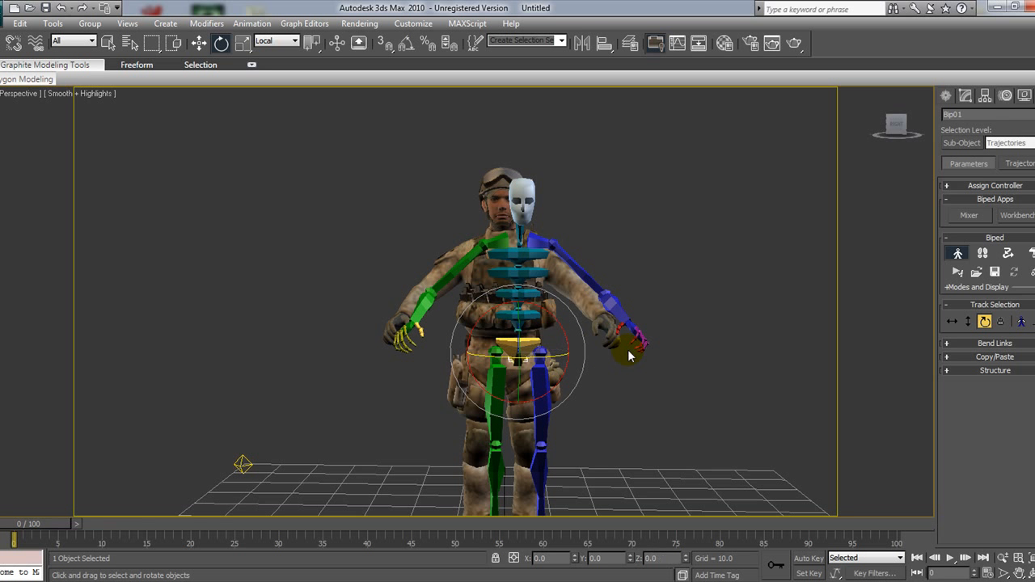
pyautogui.hotkey('ctrl', 'z')
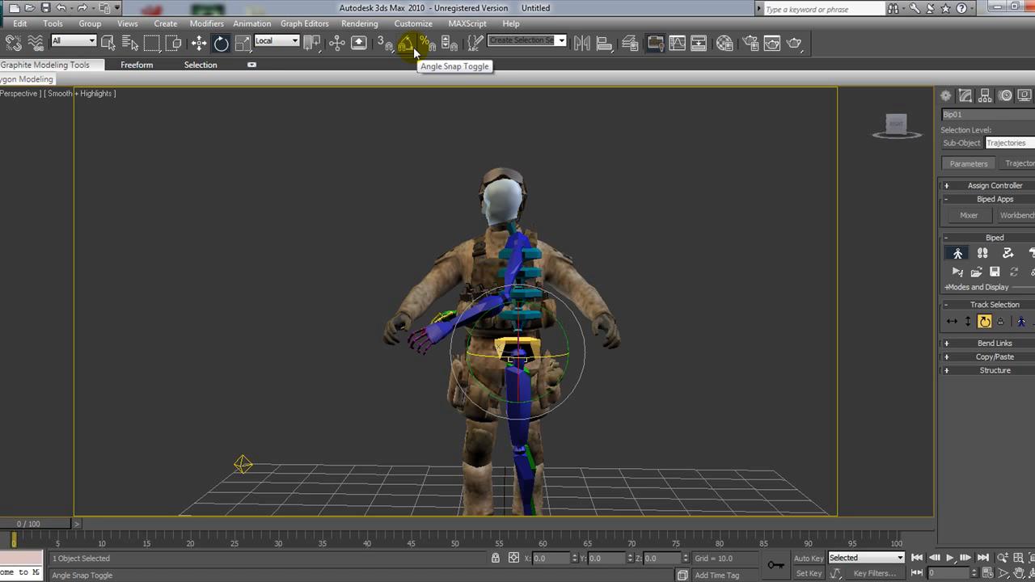
# Rotate Bip01 with angle snap to face the soldier's direction and move it inside the body, at about X -5.4, Y -0.7.
pyautogui.moveTo(536, 334); pyautogui.dragTo(441, 322)
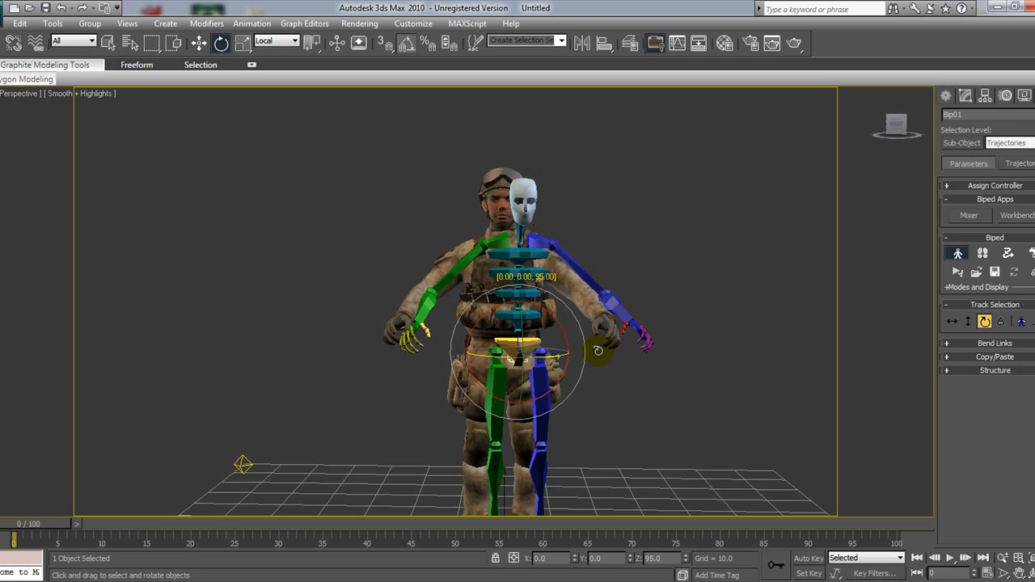
pyautogui.click(199, 43)
pyautogui.moveTo(568, 354); pyautogui.dragTo(552, 353)
pyautogui.moveTo(896, 126); pyautogui.dragTo(814, 178)
pyautogui.moveTo(507, 396); pyautogui.dragTo(514, 343)
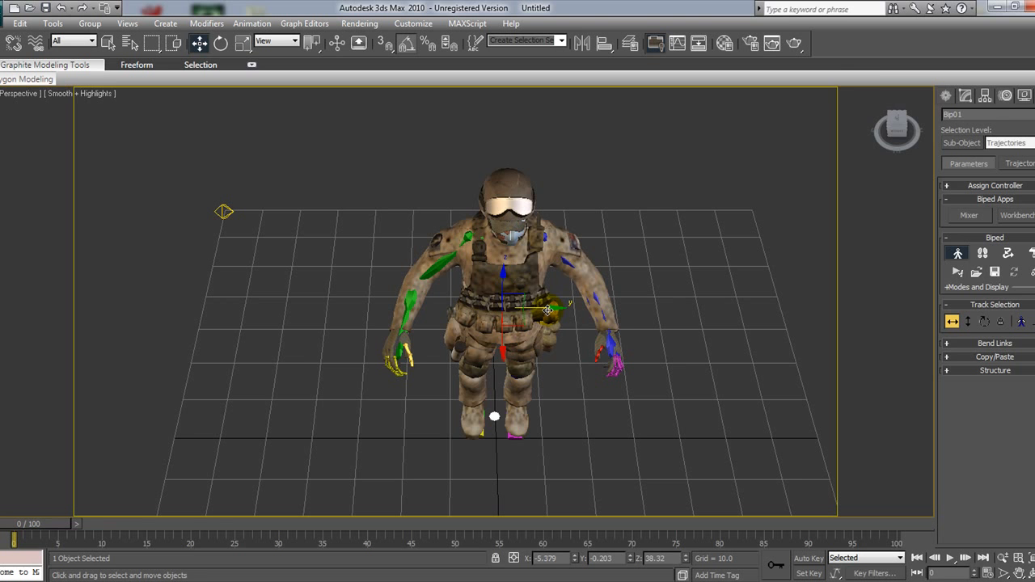
pyautogui.moveTo(547, 310); pyautogui.dragTo(552, 307)
pyautogui.moveTo(901, 127); pyautogui.dragTo(894, 127)
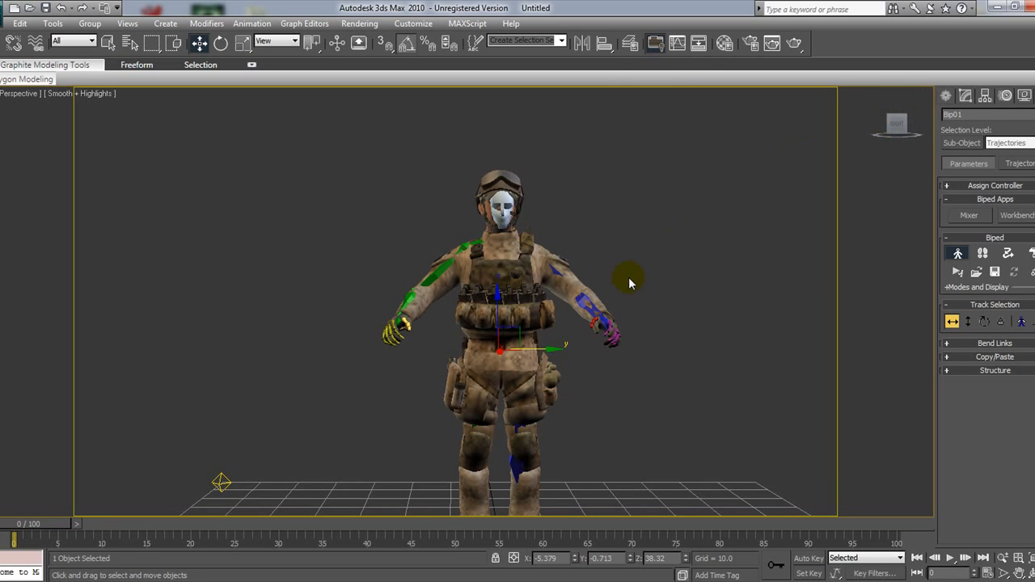
# Make the soldier's body and both hands See-Through in their object properties, and freeze these three objects.
pyautogui.moveTo(635, 273); pyautogui.dragTo(613, 318, button='middle')
pyautogui.click(654, 260)
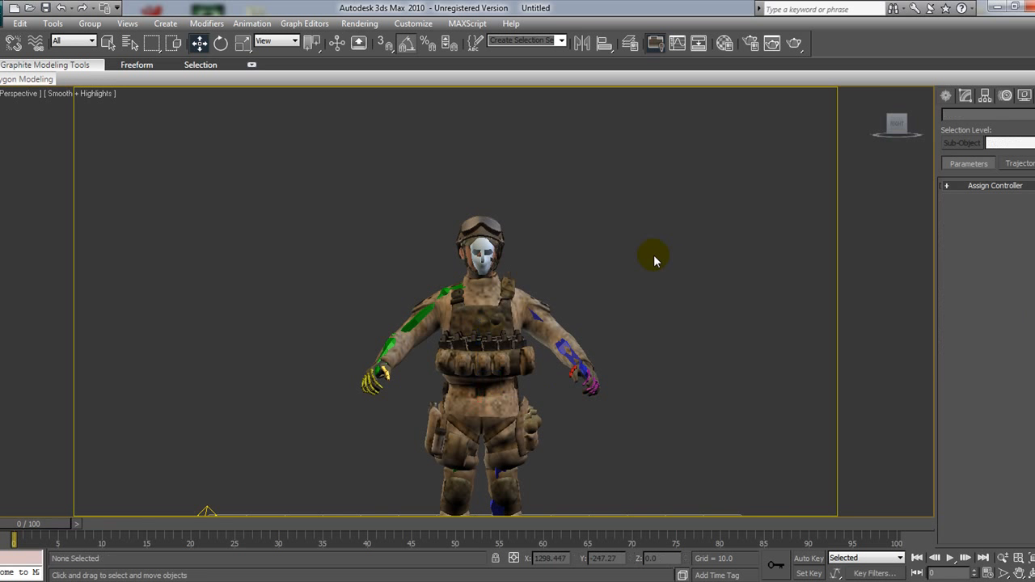
pyautogui.click(482, 293)
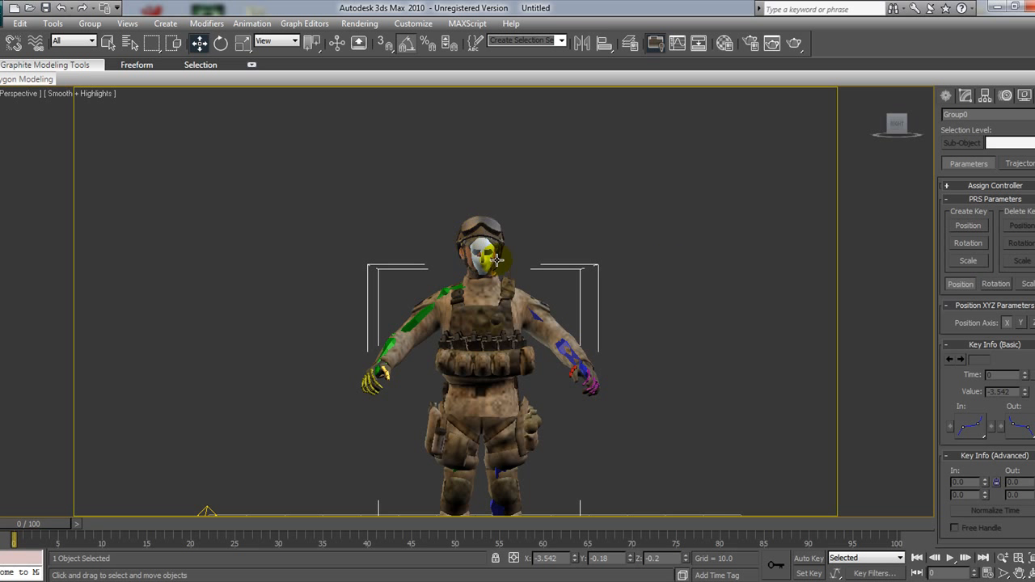
pyautogui.keyDown('ctrl'); pyautogui.click(592, 371); pyautogui.keyUp('ctrl')
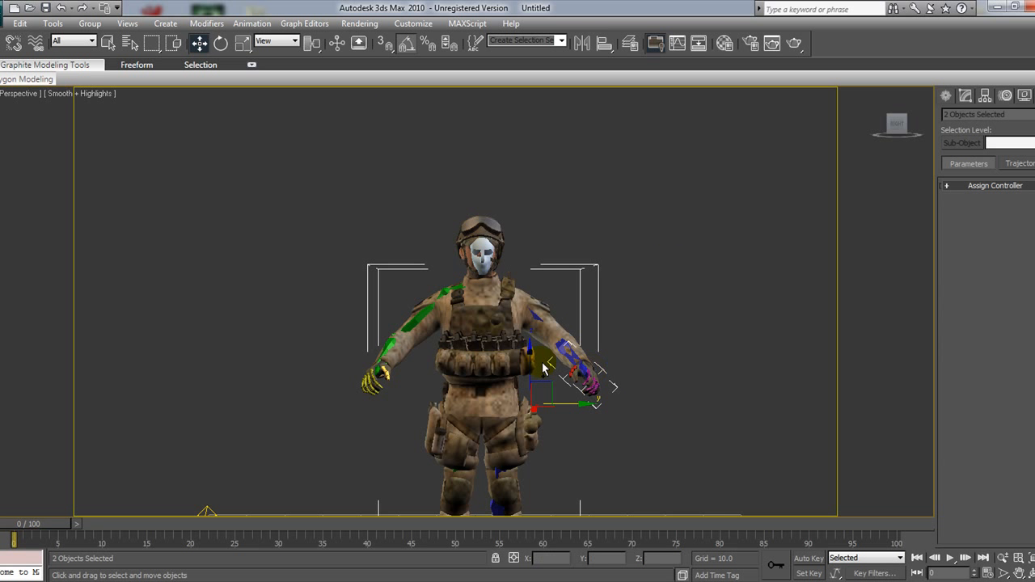
pyautogui.keyDown('ctrl'); pyautogui.click(384, 369); pyautogui.keyUp('ctrl')
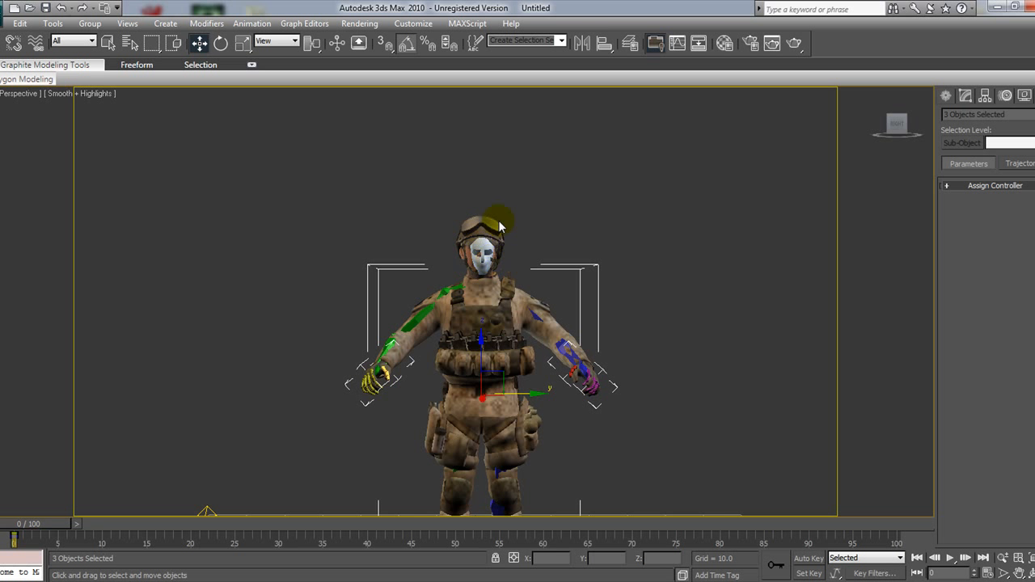
pyautogui.rightClick(468, 326)
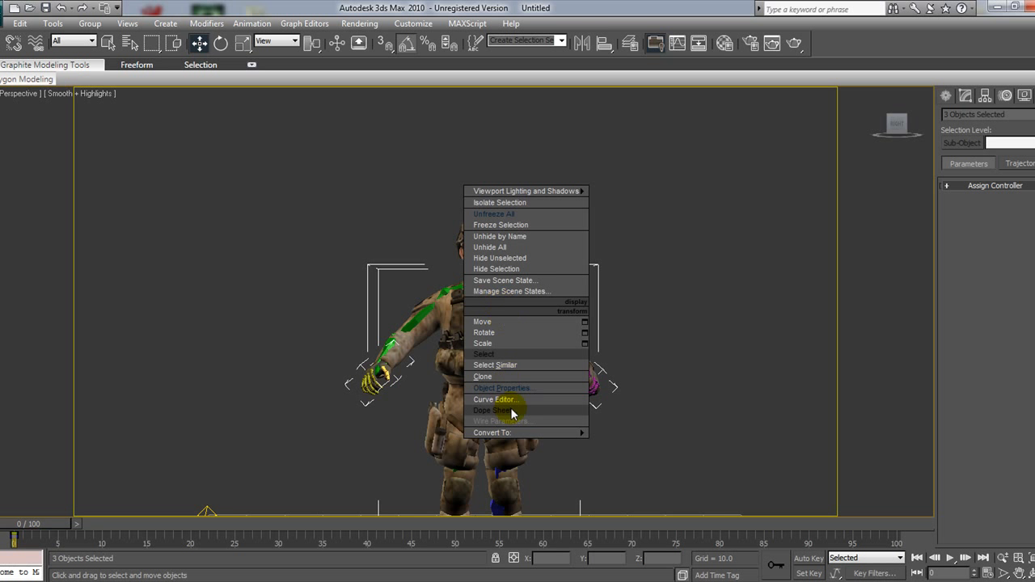
pyautogui.click(508, 388)
pyautogui.click(433, 308)
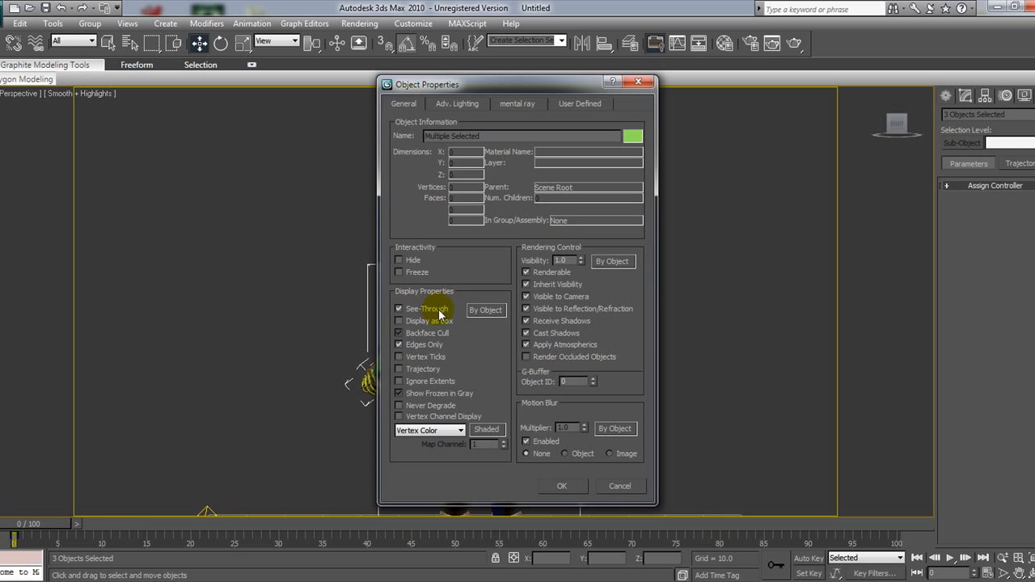
pyautogui.click(563, 486)
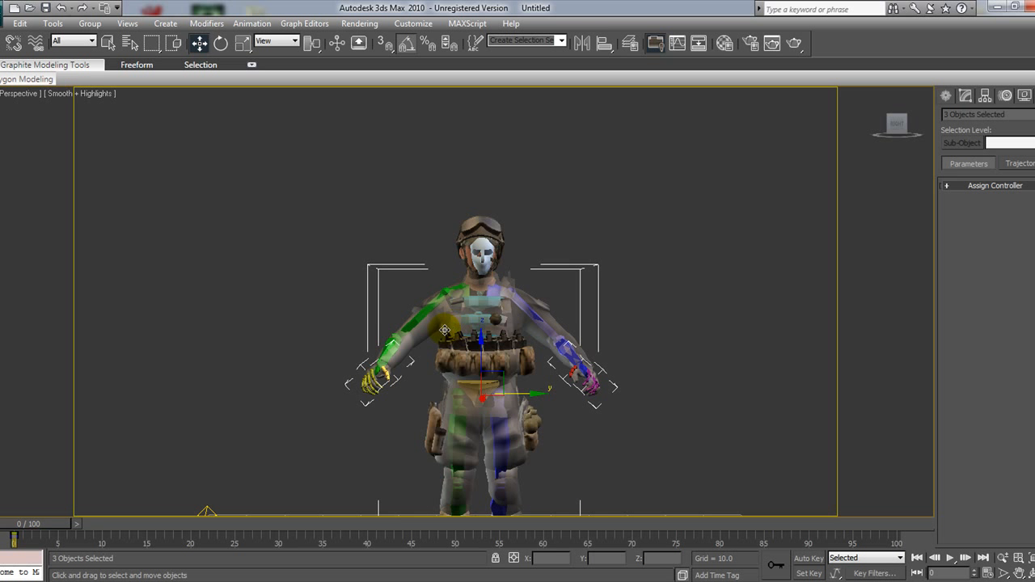
pyautogui.rightClick(447, 327)
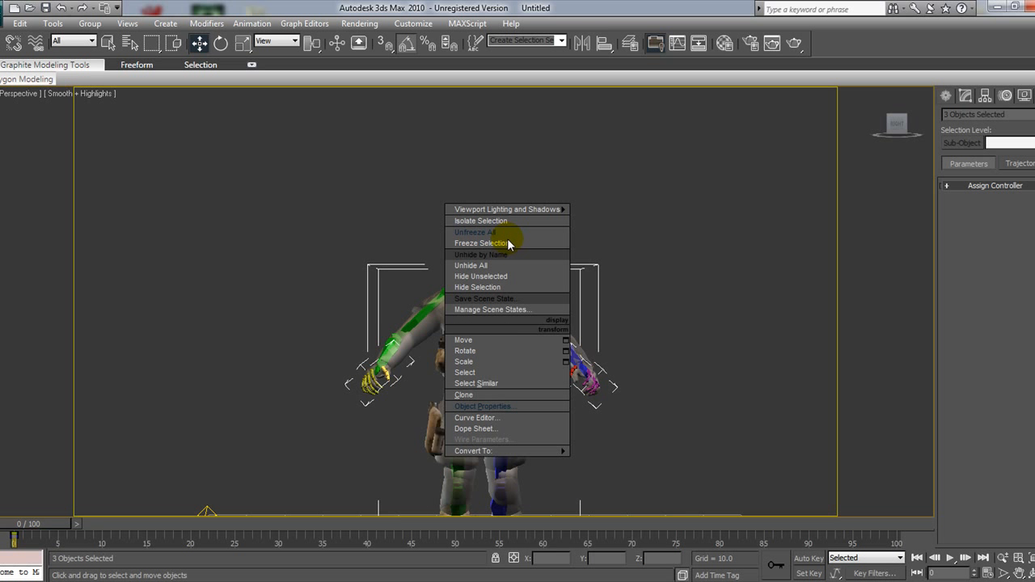
pyautogui.click(482, 244)
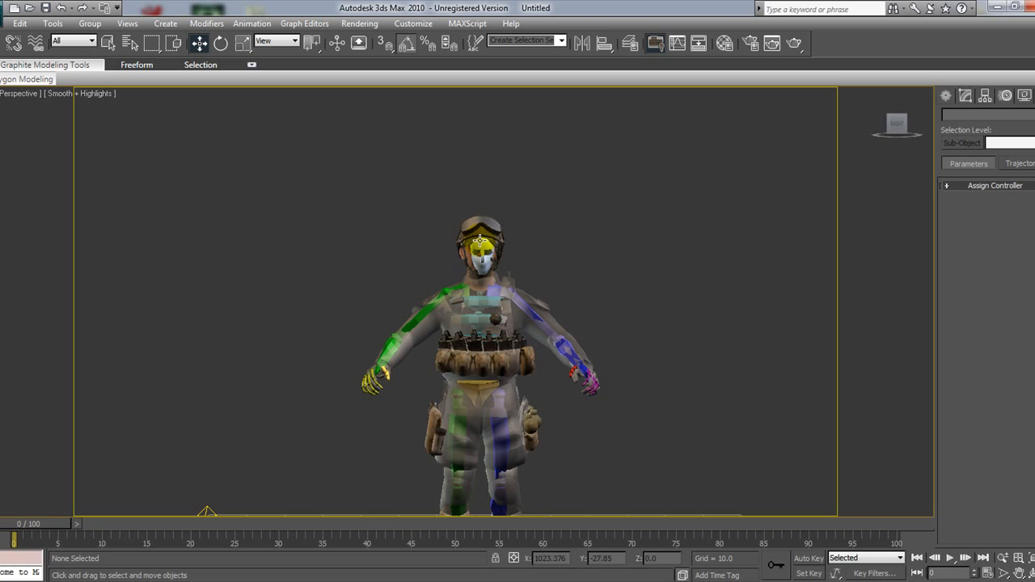
# Check that the biped's left upper arm and upper spine bone can be selected through the frozen body.
pyautogui.moveTo(318, 308); pyautogui.dragTo(319, 263, button='middle')
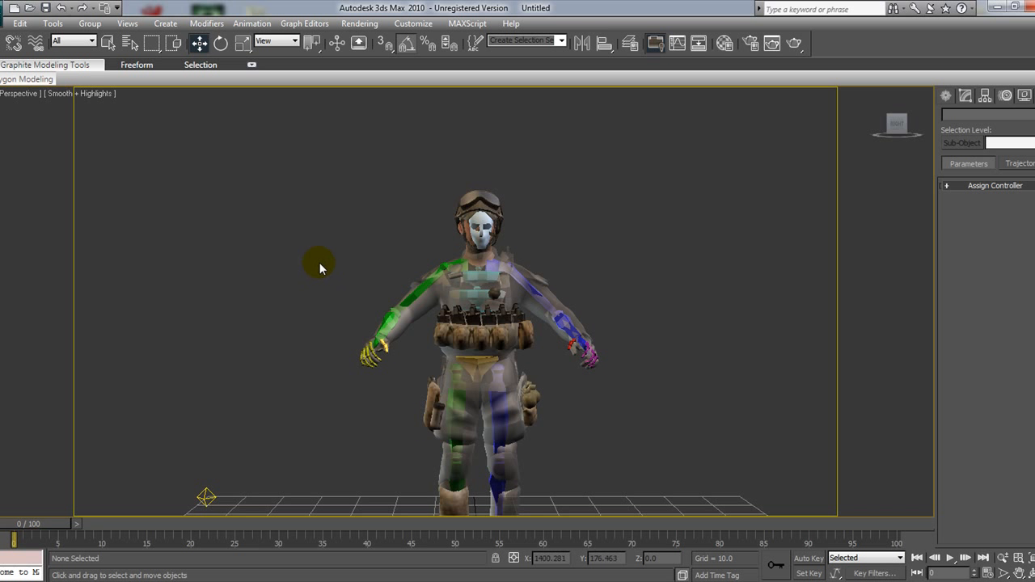
pyautogui.moveTo(429, 327); pyautogui.dragTo(458, 317, button='middle')
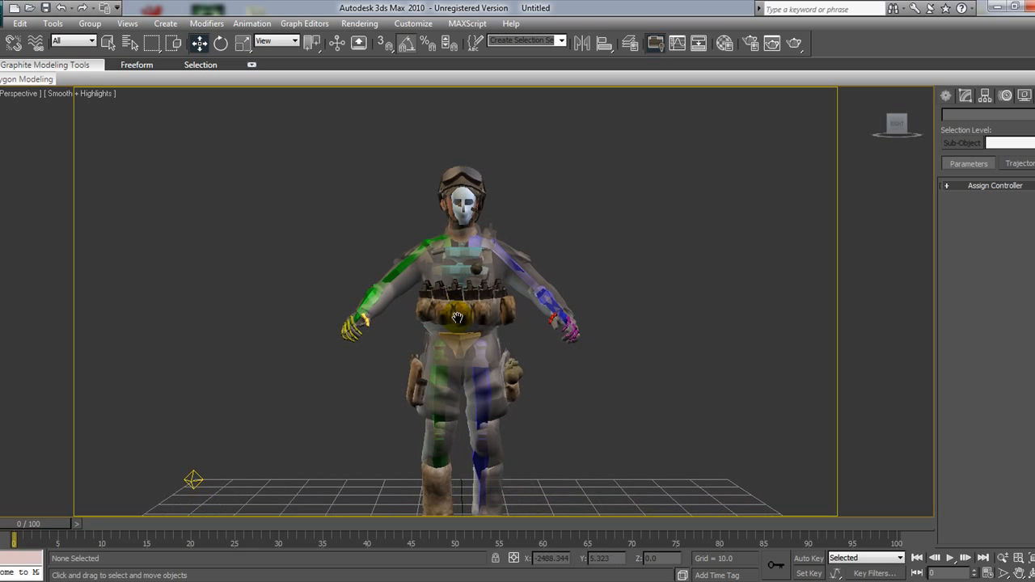
pyautogui.click(506, 263)
pyautogui.scroll(4, 506, 263)
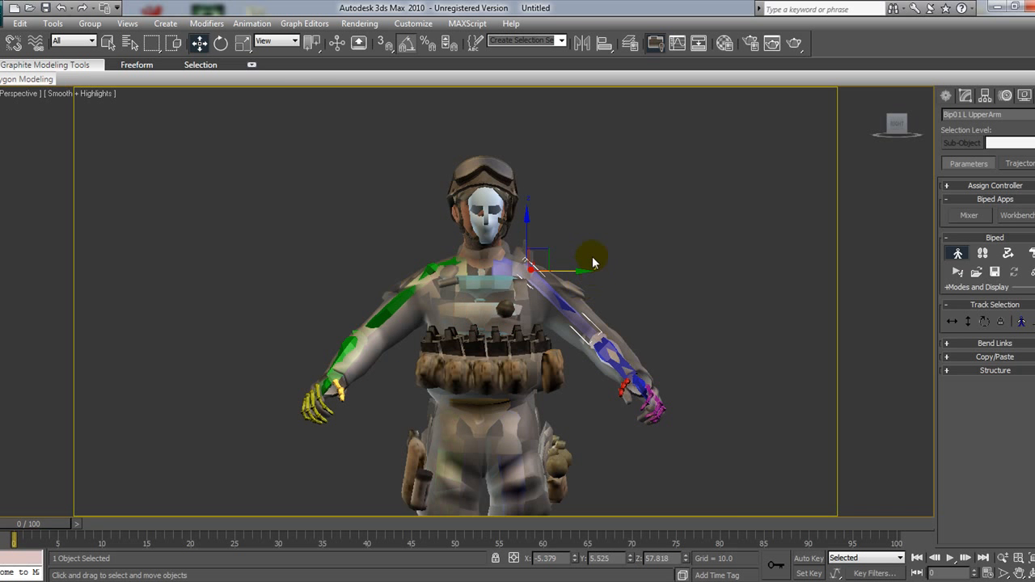
pyautogui.click(468, 300)
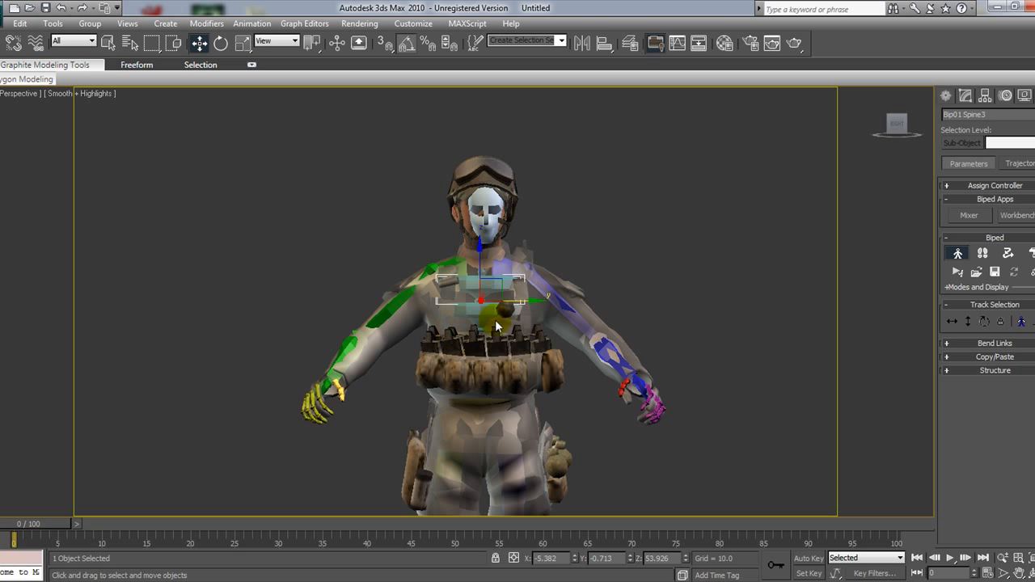
# Make the soldier's vest with ammo pouches and both thigh pouches See-Through in their object properties, and freeze these three objects.
pyautogui.click(488, 345)
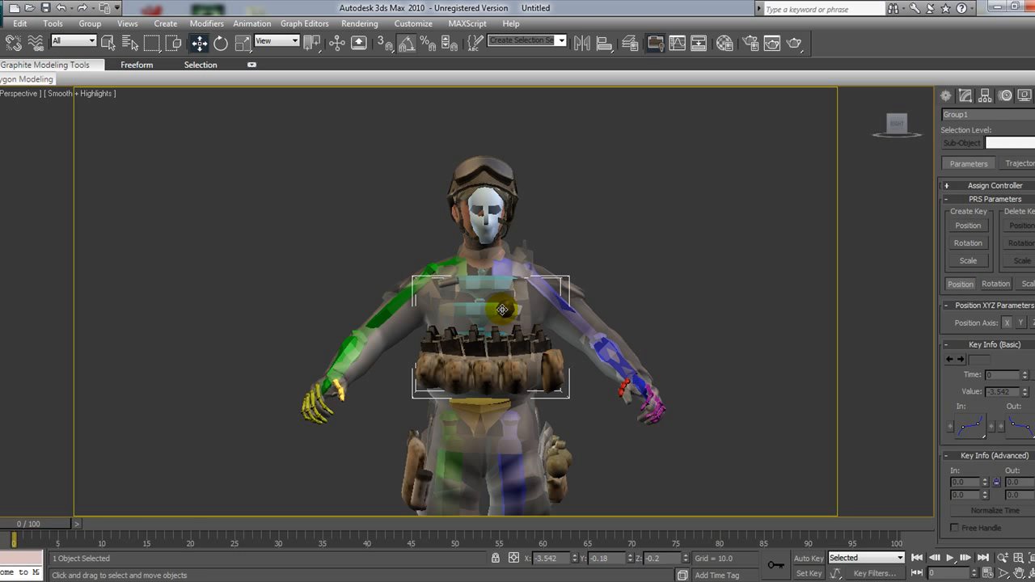
pyautogui.click(502, 310)
pyautogui.click(507, 332)
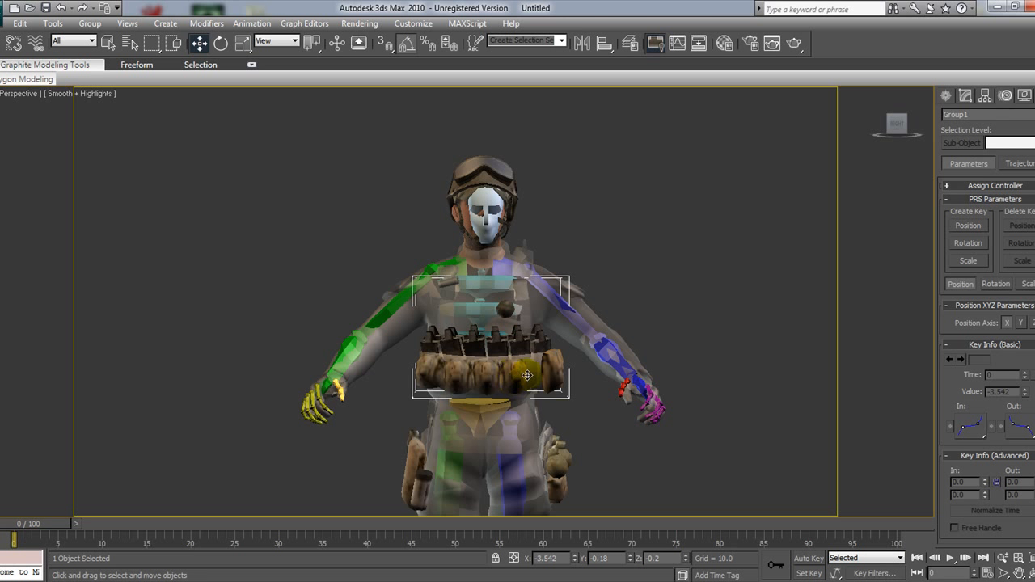
pyautogui.keyDown('ctrl'); pyautogui.click(555, 443); pyautogui.keyUp('ctrl')
pyautogui.keyDown('ctrl'); pyautogui.click(413, 460); pyautogui.keyUp('ctrl')
pyautogui.moveTo(509, 320); pyautogui.dragTo(491, 280, button='middle')
pyautogui.rightClick(501, 334)
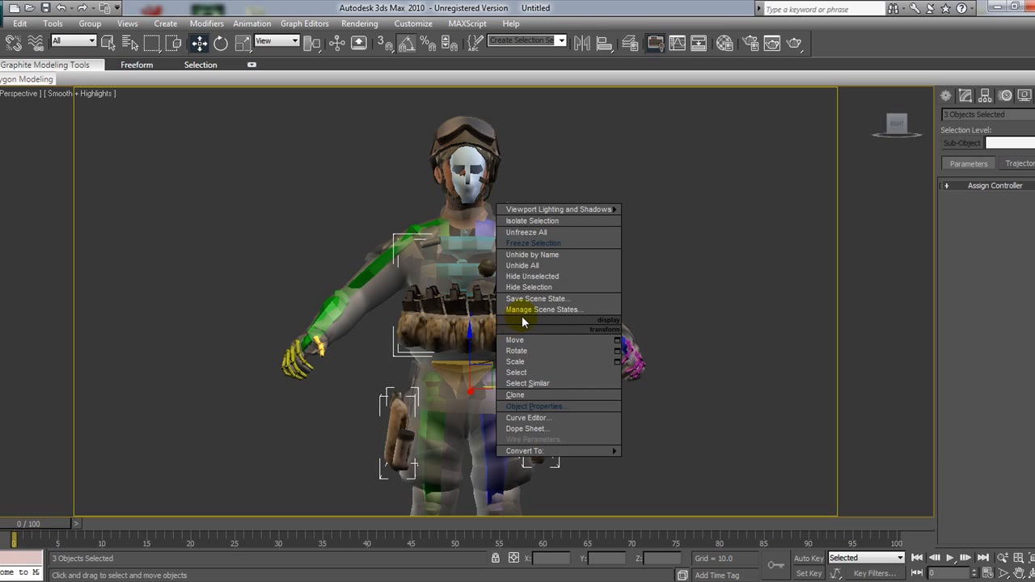
pyautogui.click(571, 406)
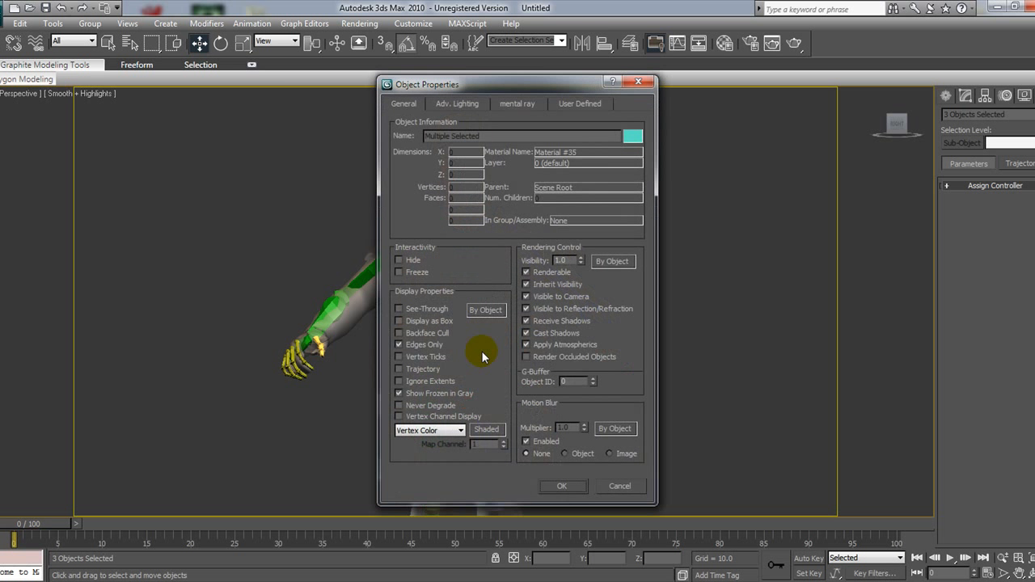
pyautogui.click(557, 485)
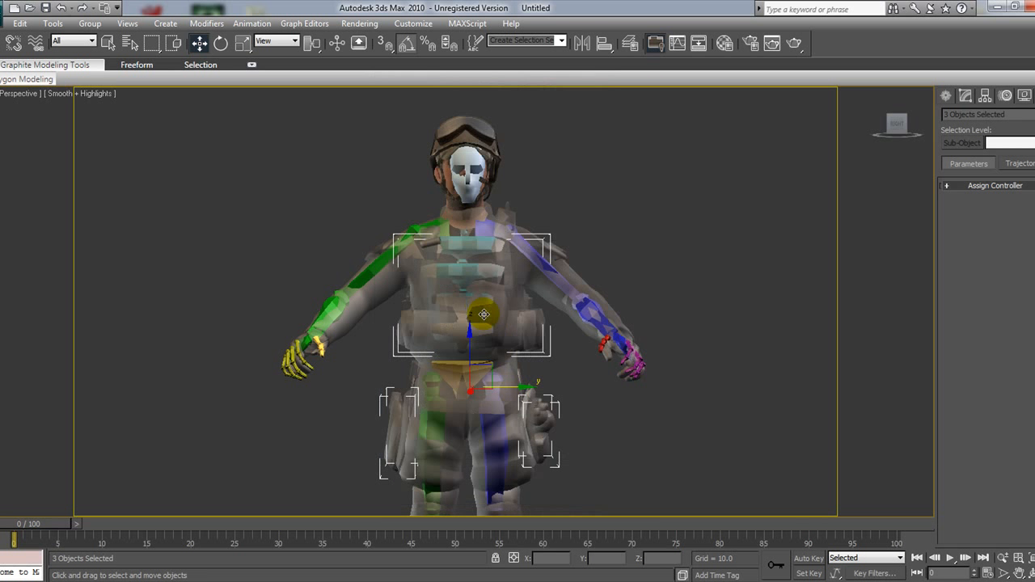
pyautogui.rightClick(518, 330)
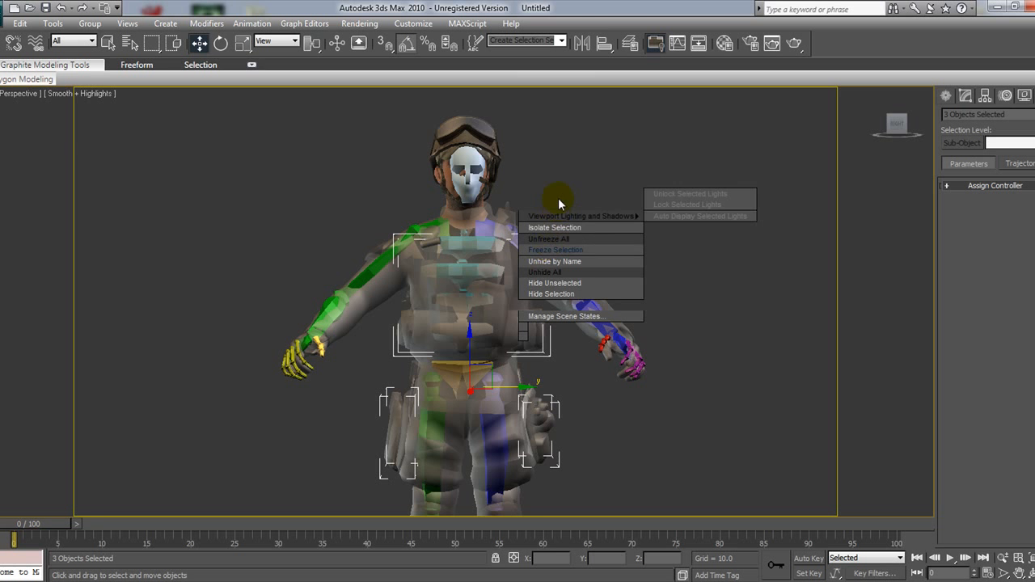
pyautogui.click(563, 248)
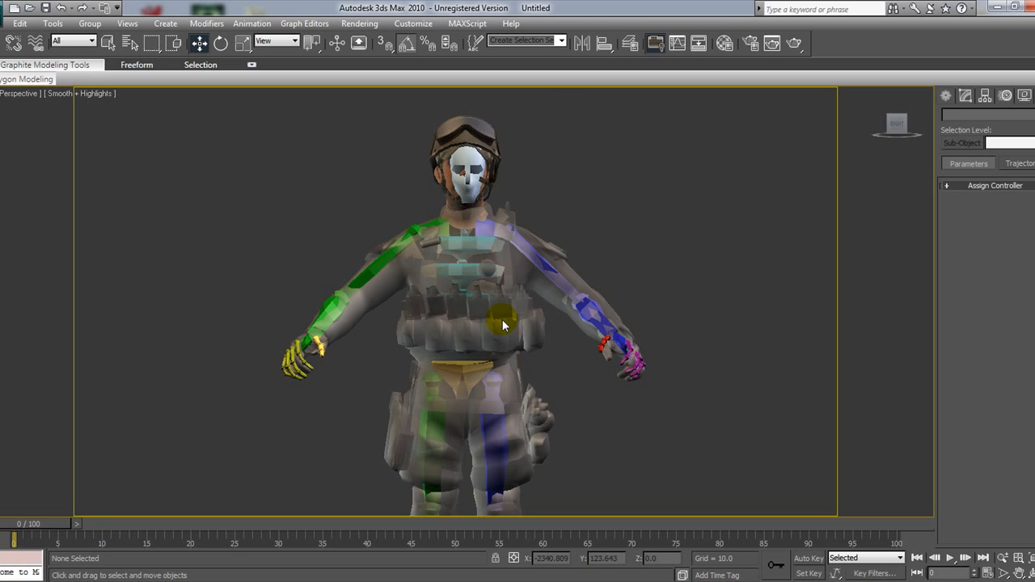
# Examine how the skeleton sits inside the see-through body from the front and from the side.
pyautogui.moveTo(896, 125); pyautogui.dragTo(845, 128)
pyautogui.keyDown('alt'); pyautogui.moveTo(517, 324); pyautogui.dragTo(663, 323, button='middle'); pyautogui.keyUp('alt')
pyautogui.moveTo(860, 128); pyautogui.dragTo(904, 141)
pyautogui.keyDown('alt'); pyautogui.moveTo(517, 323); pyautogui.dragTo(472, 309, button='middle'); pyautogui.keyUp('alt')
pyautogui.click(896, 127)
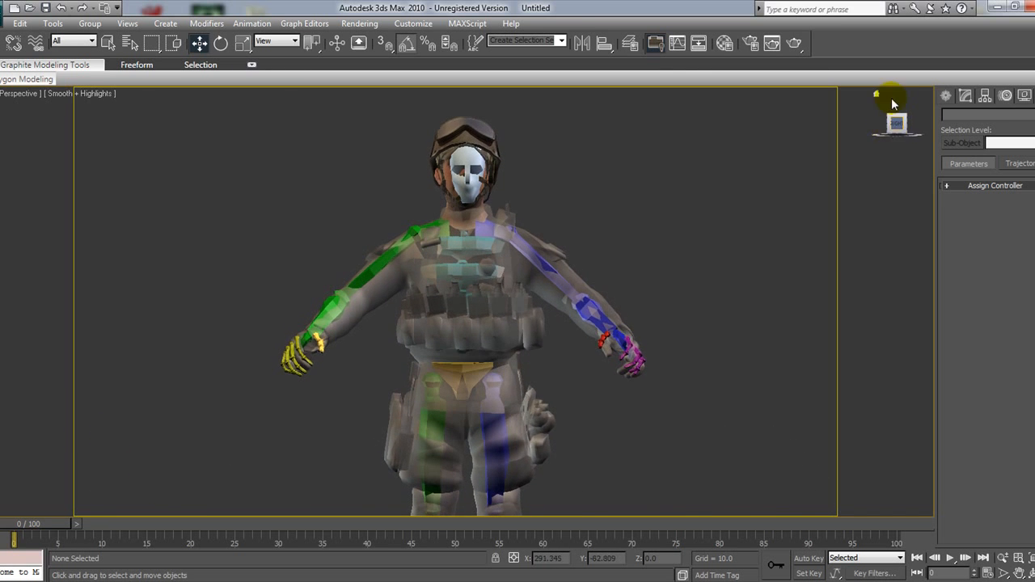
pyautogui.keyDown('alt'); pyautogui.moveTo(688, 279); pyautogui.dragTo(473, 186, button='middle'); pyautogui.keyUp('alt')
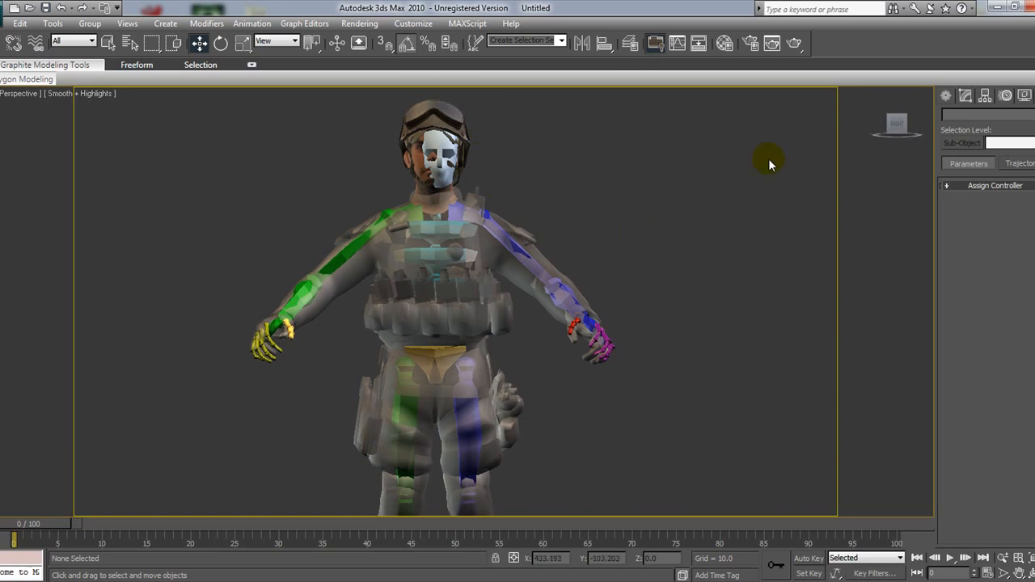
pyautogui.moveTo(893, 126); pyautogui.dragTo(946, 158)
pyautogui.keyDown('alt'); pyautogui.moveTo(32, 148); pyautogui.dragTo(104, 111, button='middle'); pyautogui.keyUp('alt')
pyautogui.moveTo(1011, 129); pyautogui.dragTo(894, 127)
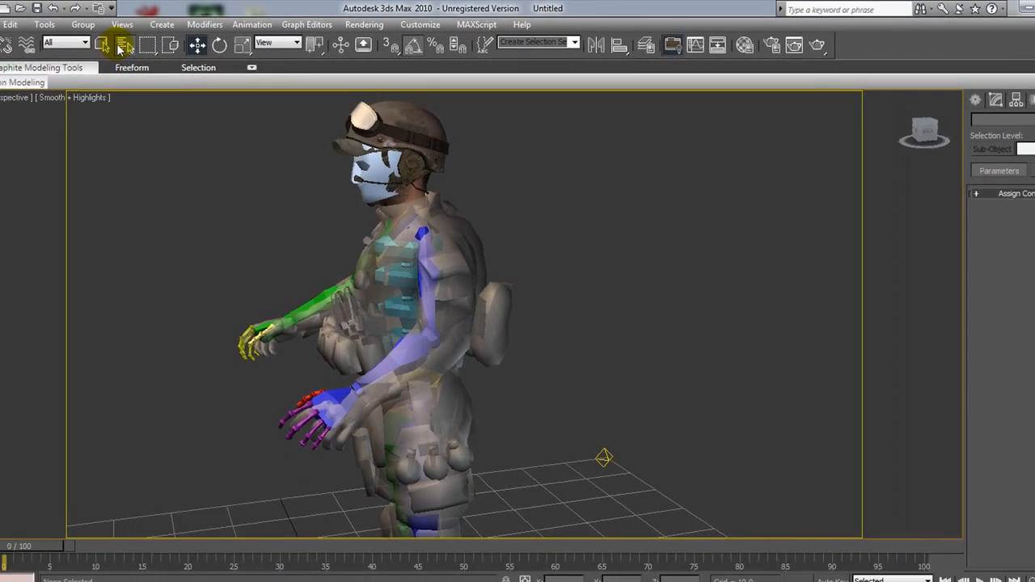
# Select Bip01 from the scene's object list and move it back along X to about -7.0, inside the body.
pyautogui.click(121, 47)
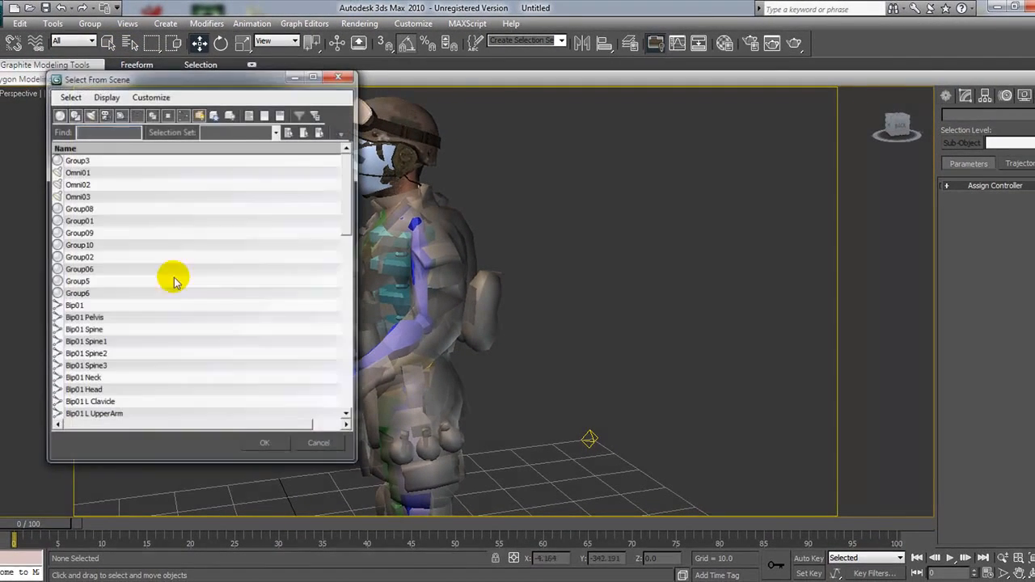
pyautogui.doubleClick(55, 316)
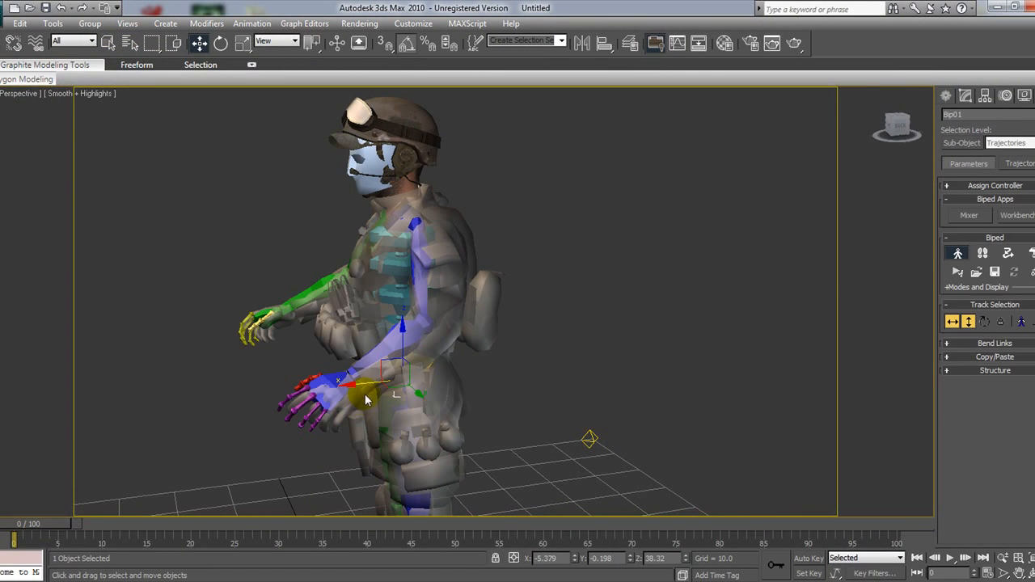
pyautogui.moveTo(361, 385); pyautogui.dragTo(375, 385)
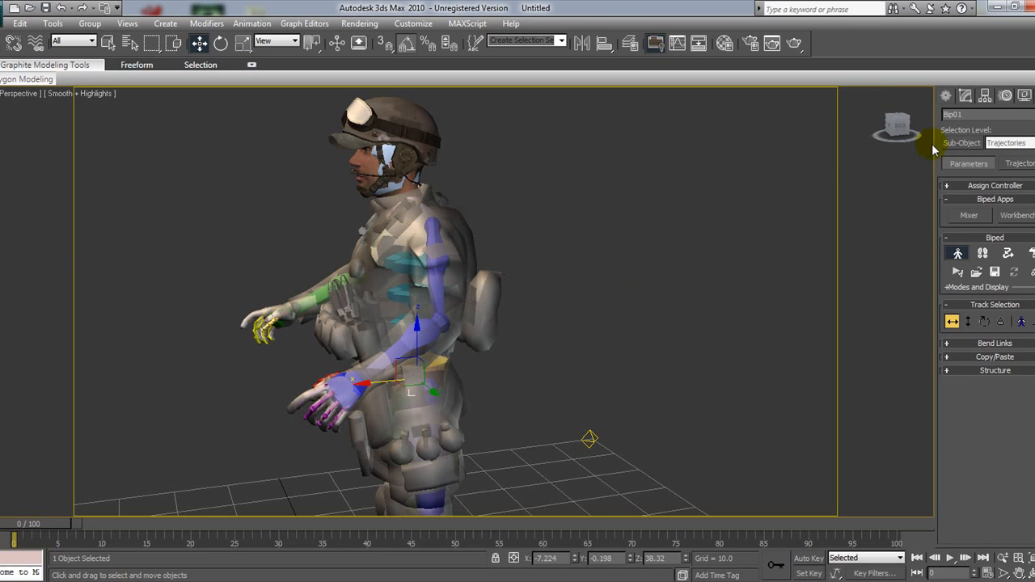
pyautogui.click(893, 123)
pyautogui.moveTo(896, 124); pyautogui.dragTo(875, 119)
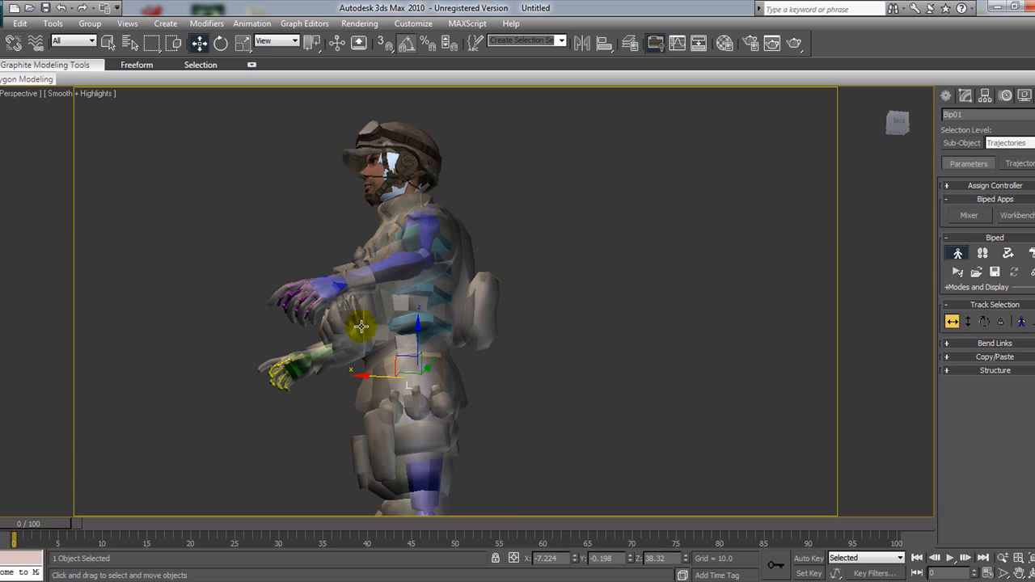
pyautogui.moveTo(367, 376); pyautogui.dragTo(364, 377)
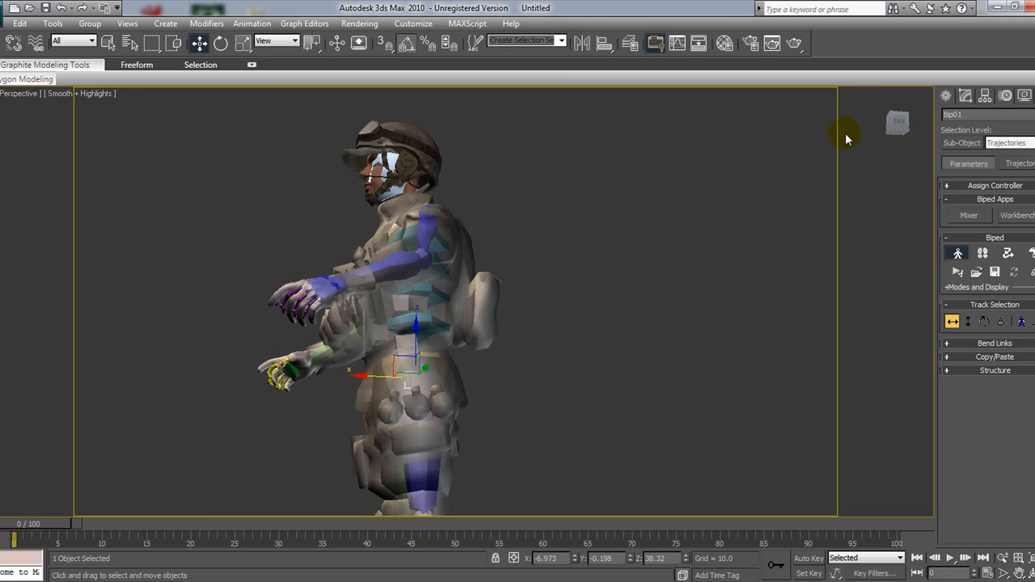
pyautogui.click(893, 125)
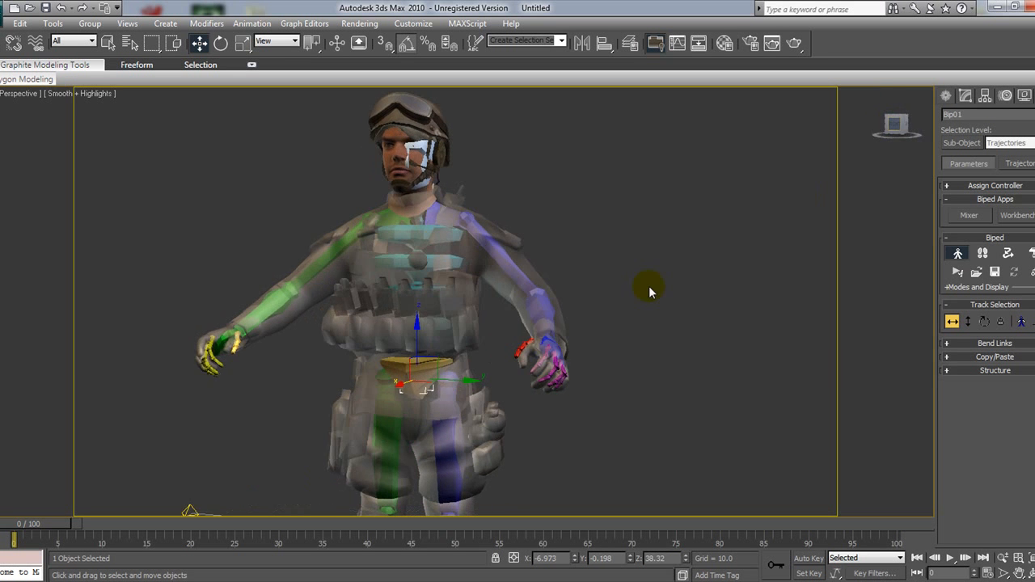
# Move the biped's left foot about 0.5 and its right foot about -0.7 along Y, outward into the soldier's boots.
pyautogui.moveTo(483, 367); pyautogui.dragTo(434, 329, button='middle')
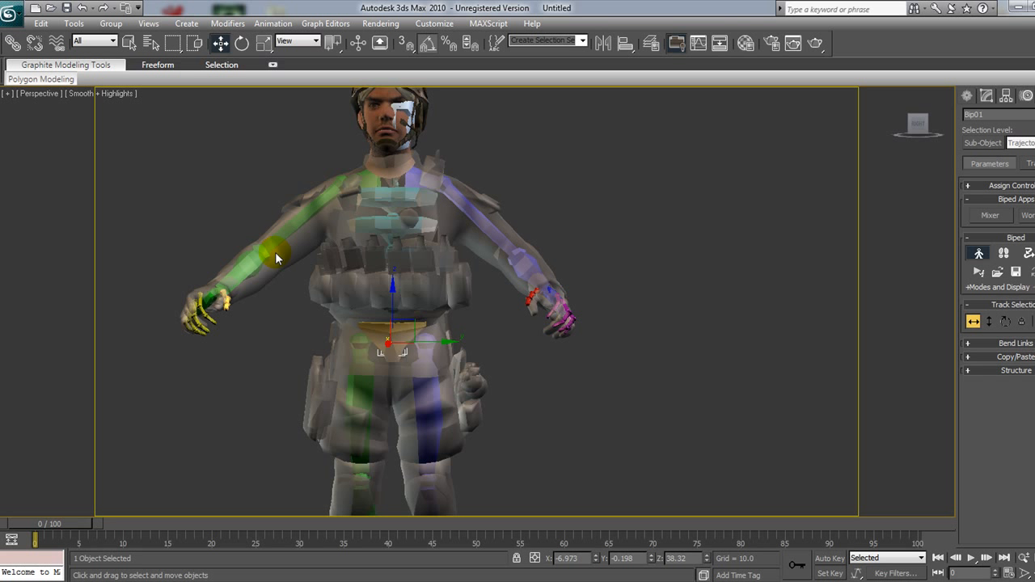
pyautogui.click(257, 242)
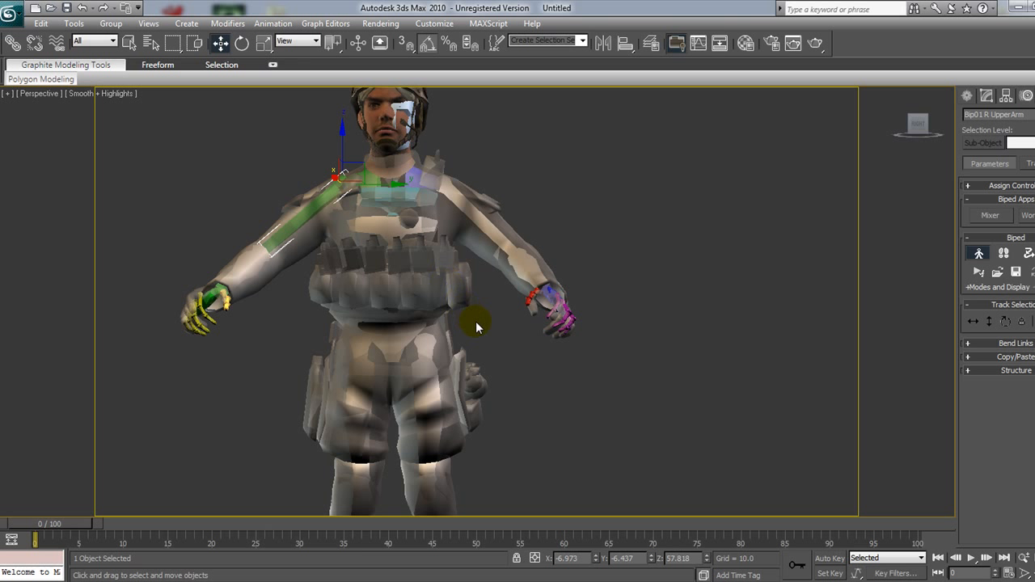
pyautogui.moveTo(493, 325); pyautogui.dragTo(412, 147, button='middle')
pyautogui.moveTo(467, 227); pyautogui.dragTo(535, 179, button='middle')
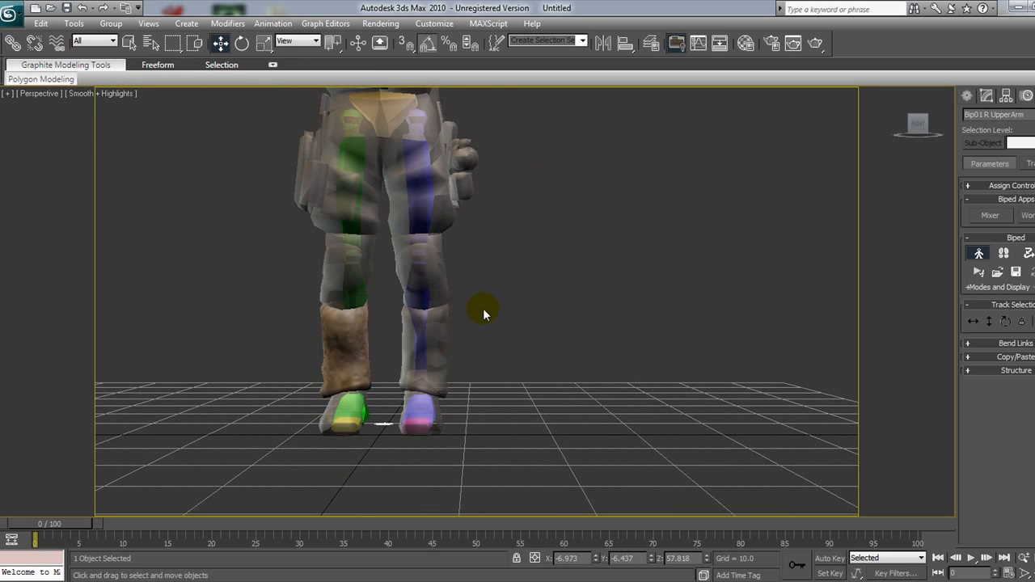
pyautogui.moveTo(916, 121); pyautogui.dragTo(917, 146)
pyautogui.click(416, 392)
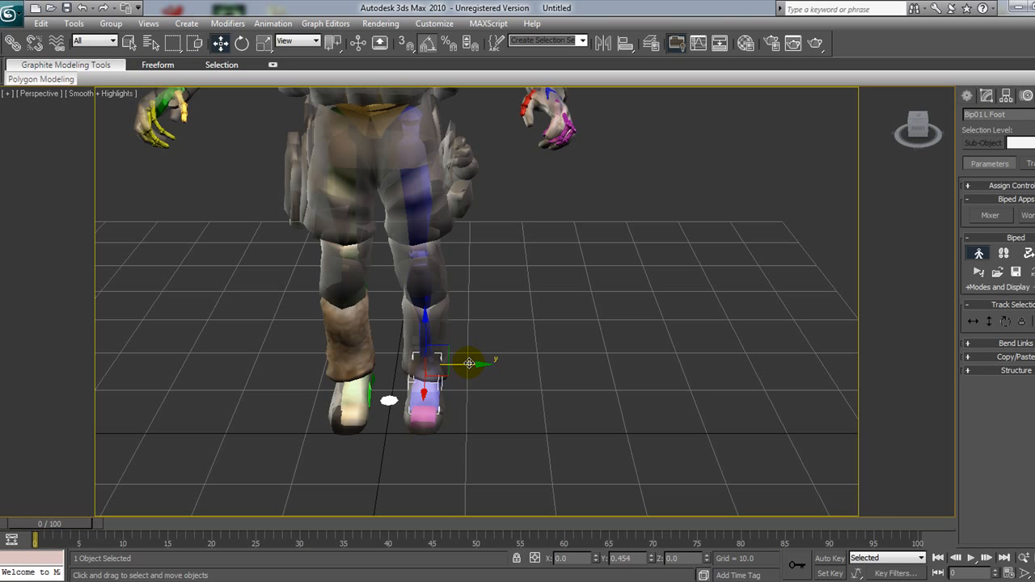
pyautogui.click(354, 393)
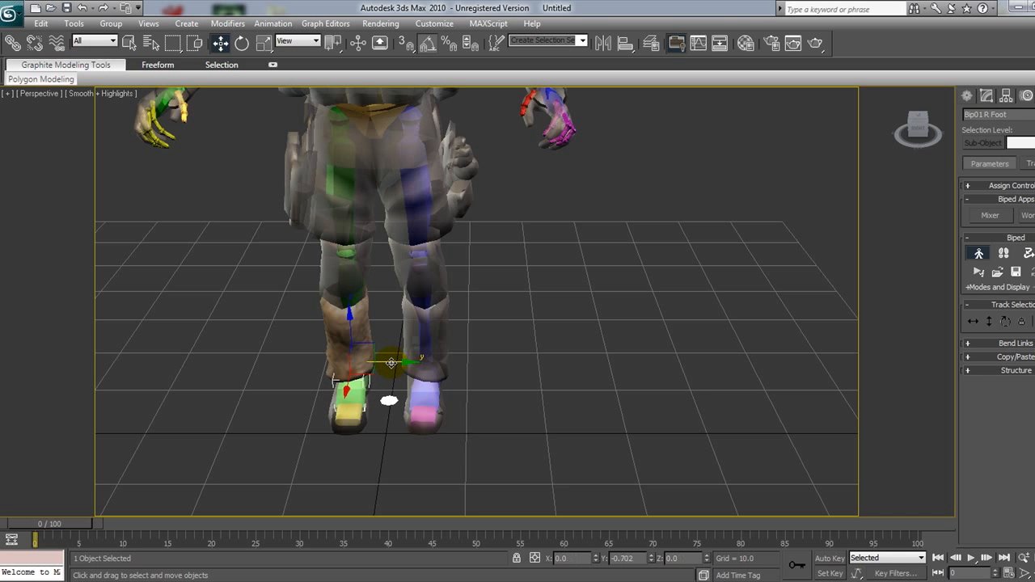
# Make the soldier's still opaque right shin piece See-Through in its object properties and freeze it.
pyautogui.click(354, 323)
pyautogui.rightClick(339, 330)
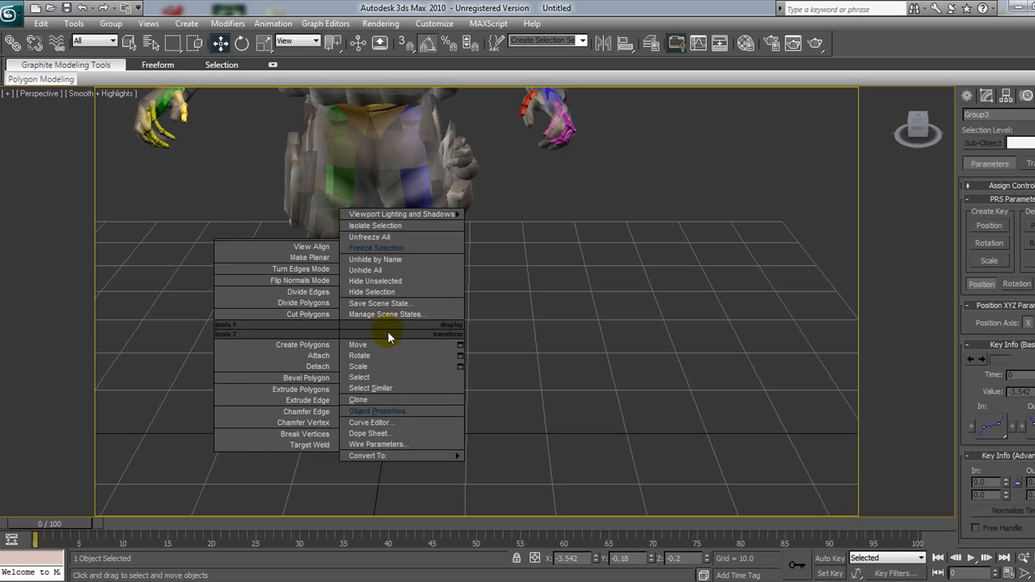
pyautogui.click(404, 411)
pyautogui.click(582, 486)
pyautogui.rightClick(330, 322)
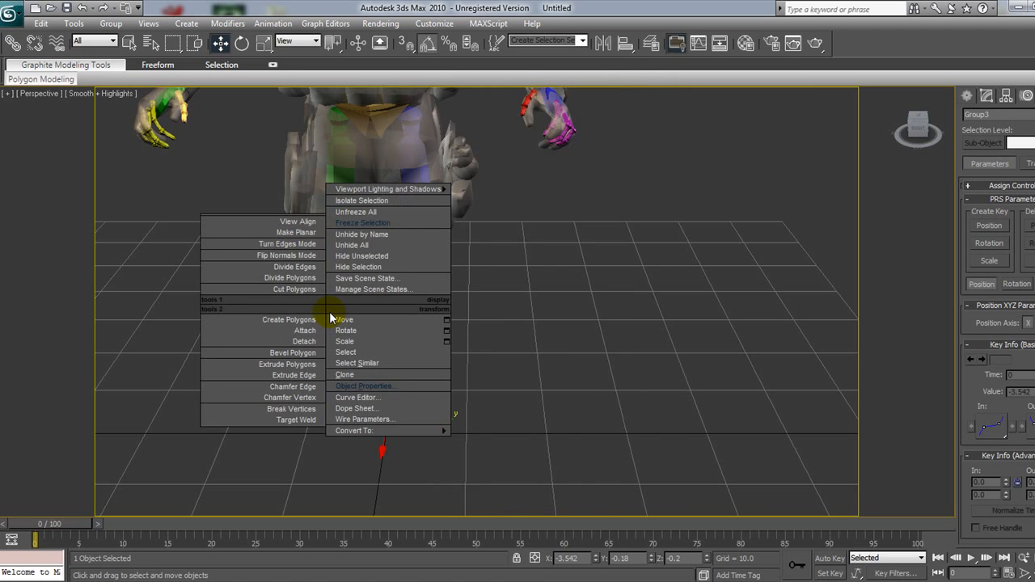
pyautogui.click(387, 223)
# Move the biped's right foot along X to about -9.3 to fit it inside the boot.
pyautogui.moveTo(517, 321); pyautogui.dragTo(556, 332, button='middle')
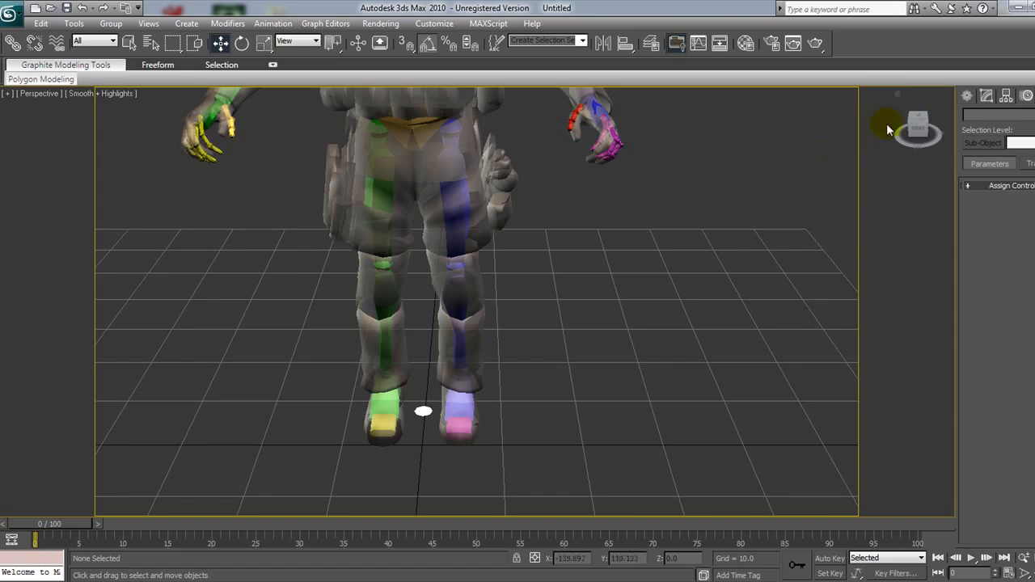
pyautogui.moveTo(917, 126); pyautogui.dragTo(464, 443)
pyautogui.click(381, 409)
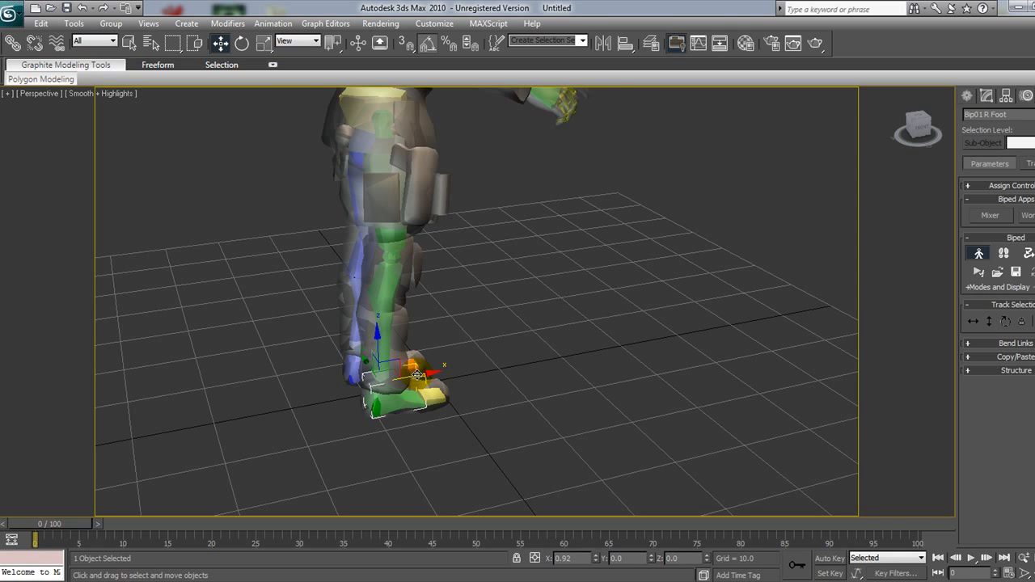
pyautogui.moveTo(417, 375); pyautogui.dragTo(415, 375)
pyautogui.moveTo(947, 114); pyautogui.dragTo(930, 126)
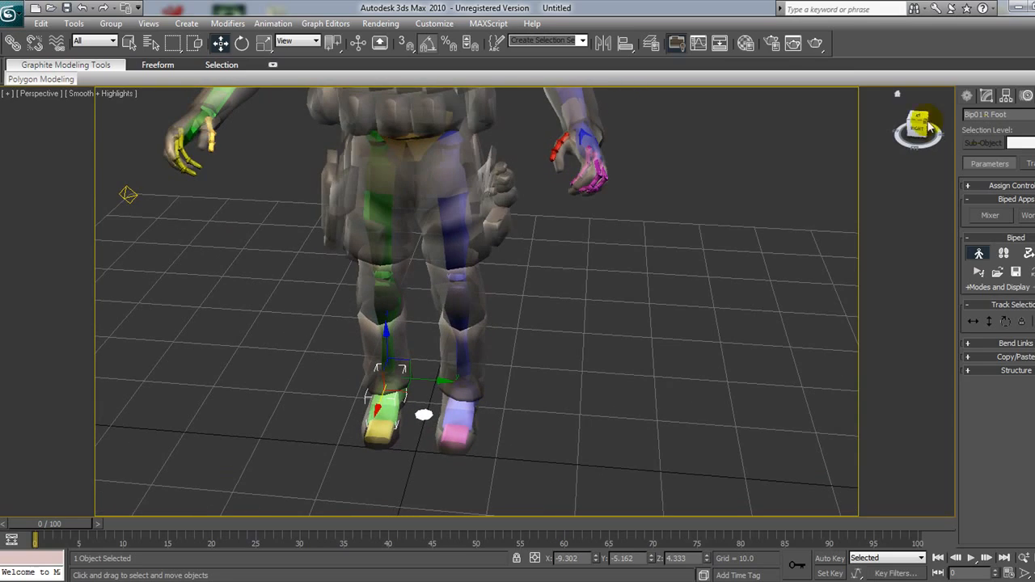
# Move the biped's left foot along X and Y to about X -9.4, Y 4.5, inside the left boot.
pyautogui.click(454, 421)
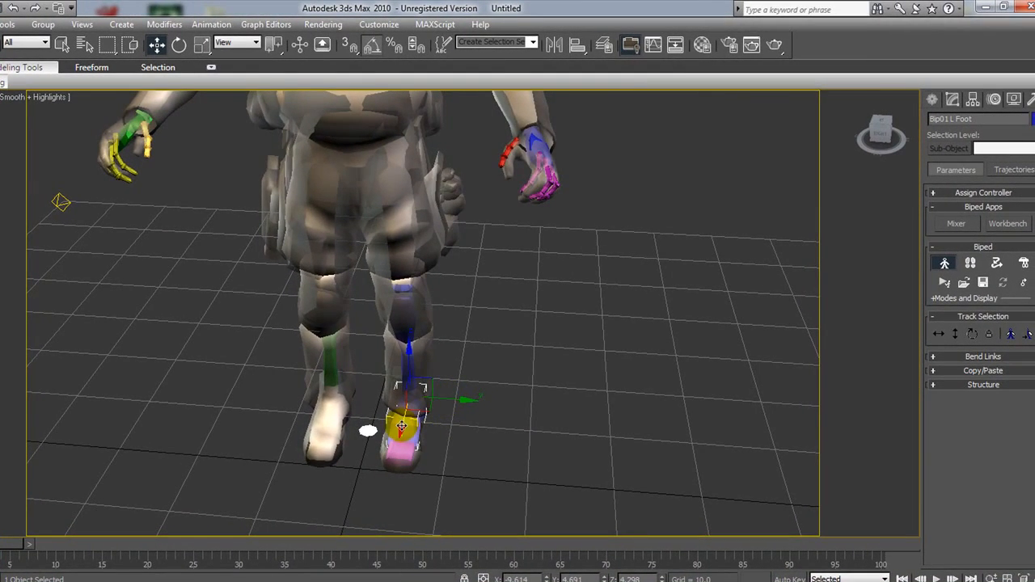
pyautogui.moveTo(401, 426); pyautogui.dragTo(399, 430)
pyautogui.moveTo(461, 405); pyautogui.dragTo(462, 404)
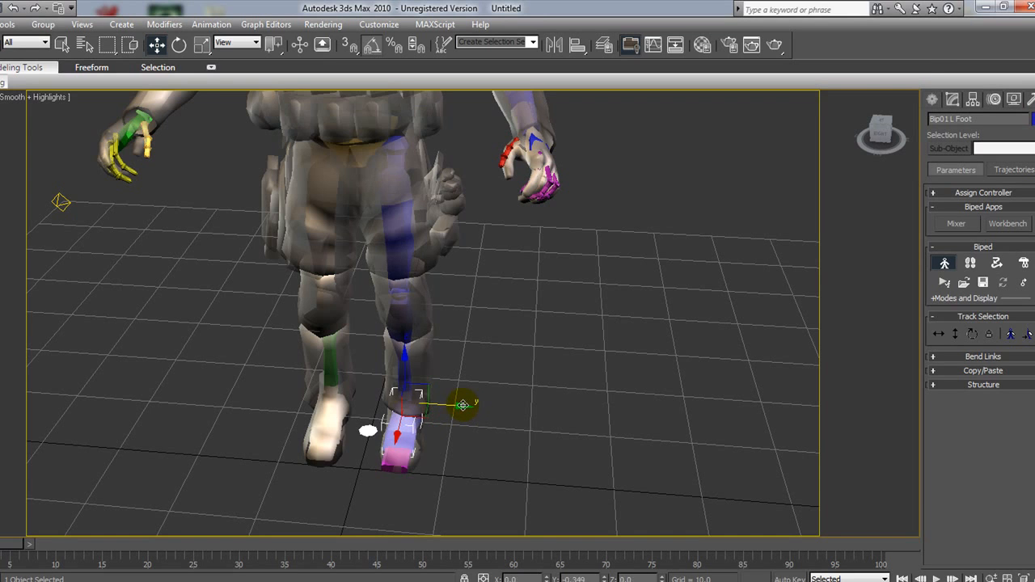
pyautogui.moveTo(881, 132); pyautogui.dragTo(816, 121)
pyautogui.moveTo(508, 308); pyautogui.dragTo(476, 330)
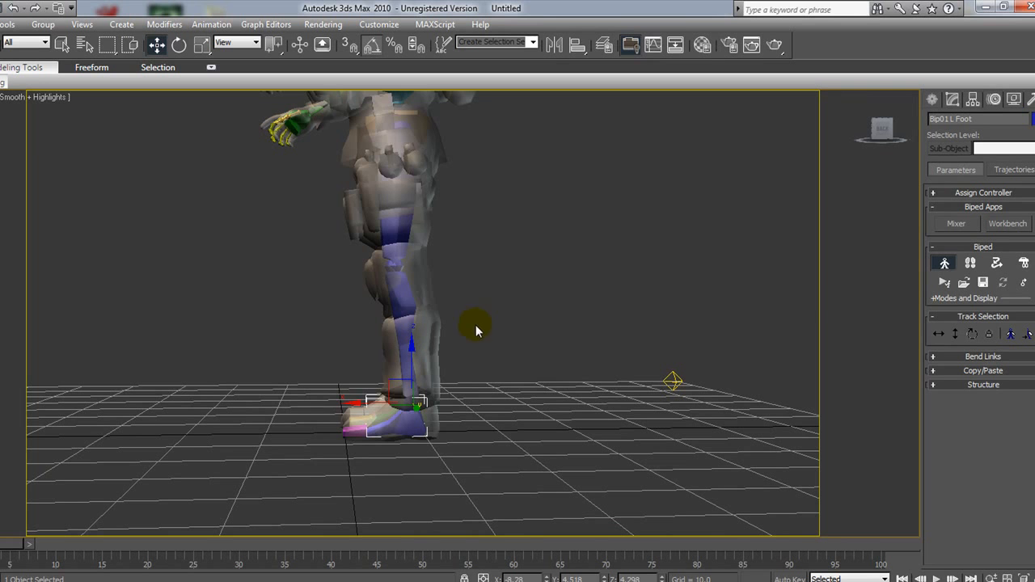
pyautogui.moveTo(355, 402); pyautogui.dragTo(361, 401)
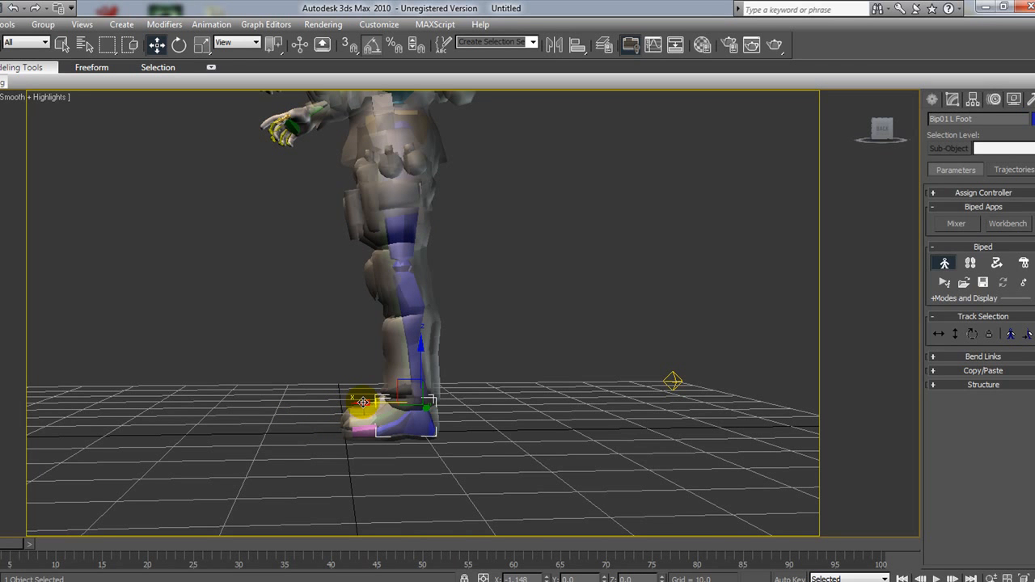
# Shift the biped's right foot slightly back along X to about -9.5, level with the left foot.
pyautogui.click(878, 128)
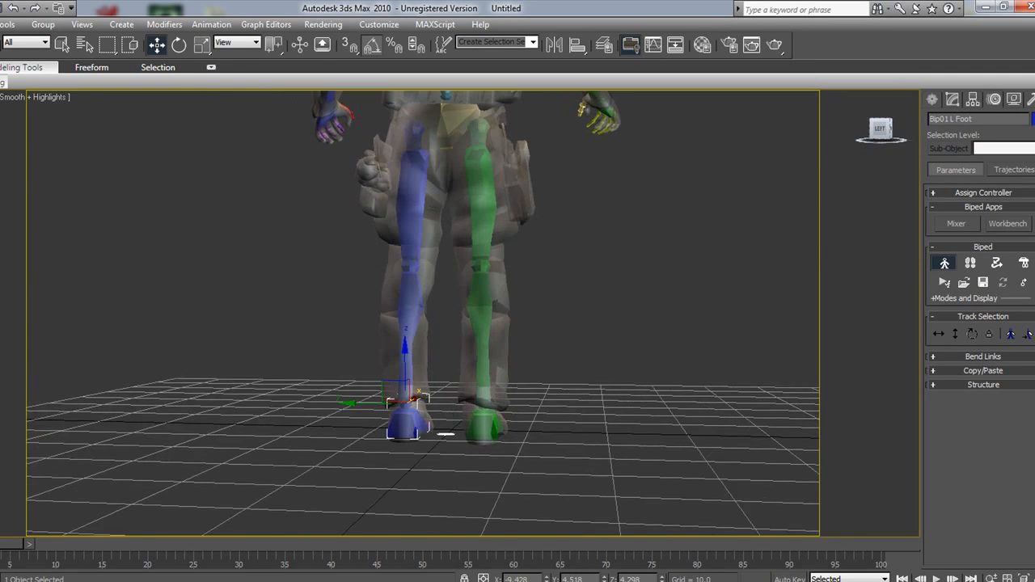
pyautogui.click(884, 130)
pyautogui.click(387, 445)
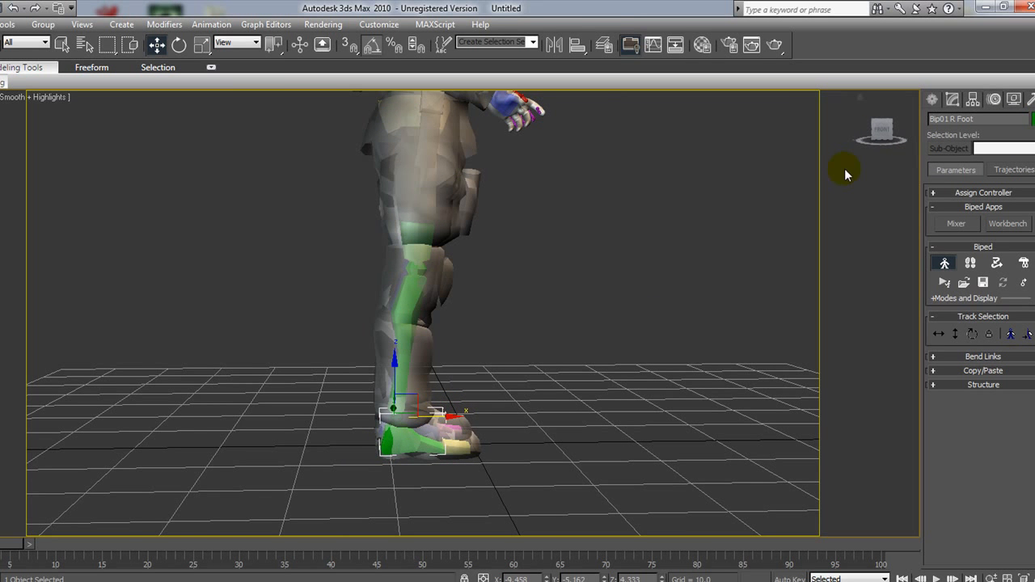
pyautogui.click(880, 133)
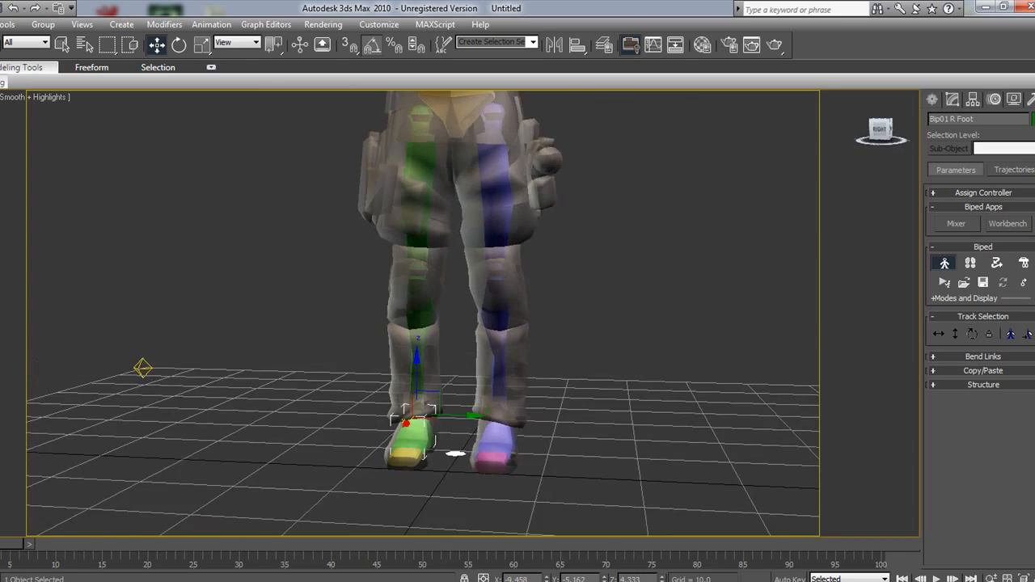
# Move the biped's head along Y and X to about X -4.7, Y -0.4, inside the soldier's head.
pyautogui.moveTo(674, 250); pyautogui.dragTo(670, 344, button='middle')
pyautogui.moveTo(764, 165); pyautogui.dragTo(690, 393, button='middle')
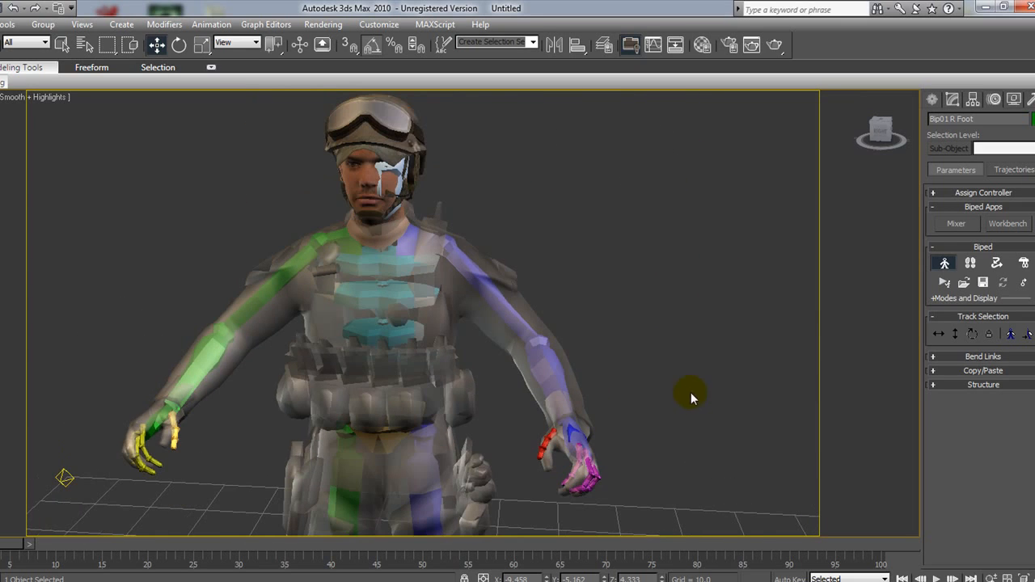
pyautogui.click(526, 222)
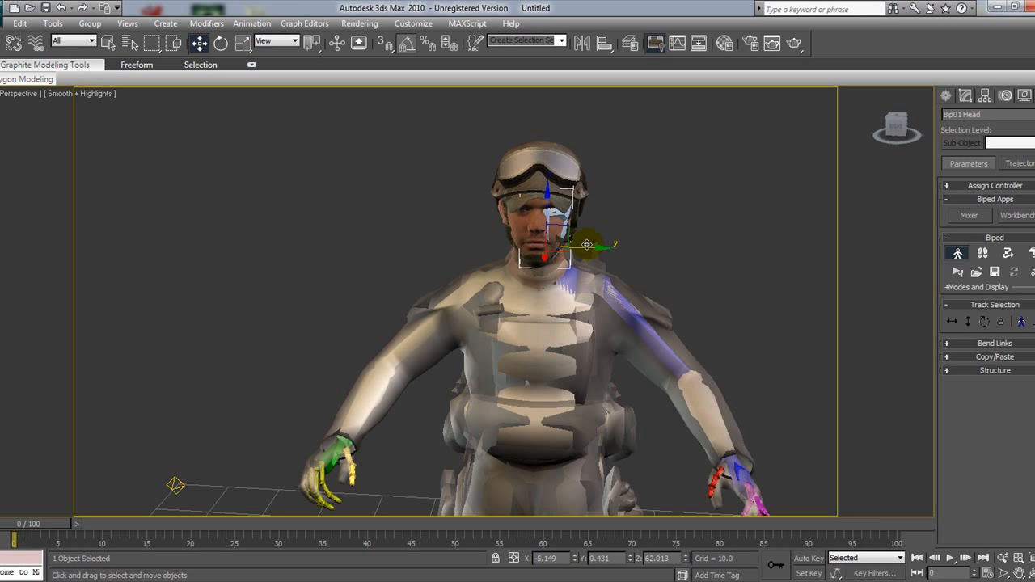
pyautogui.moveTo(590, 246); pyautogui.dragTo(579, 242)
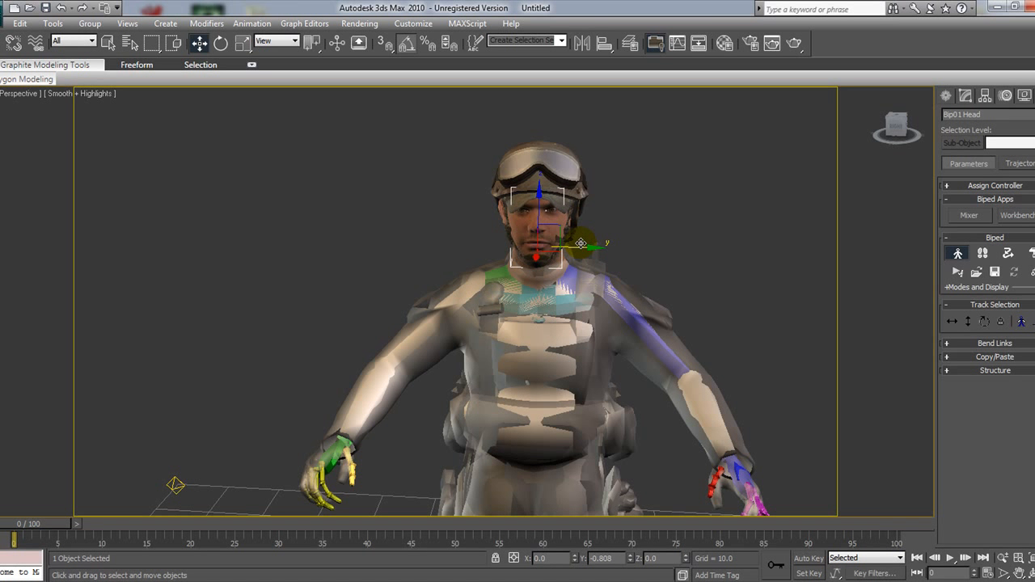
pyautogui.moveTo(896, 126); pyautogui.dragTo(841, 143)
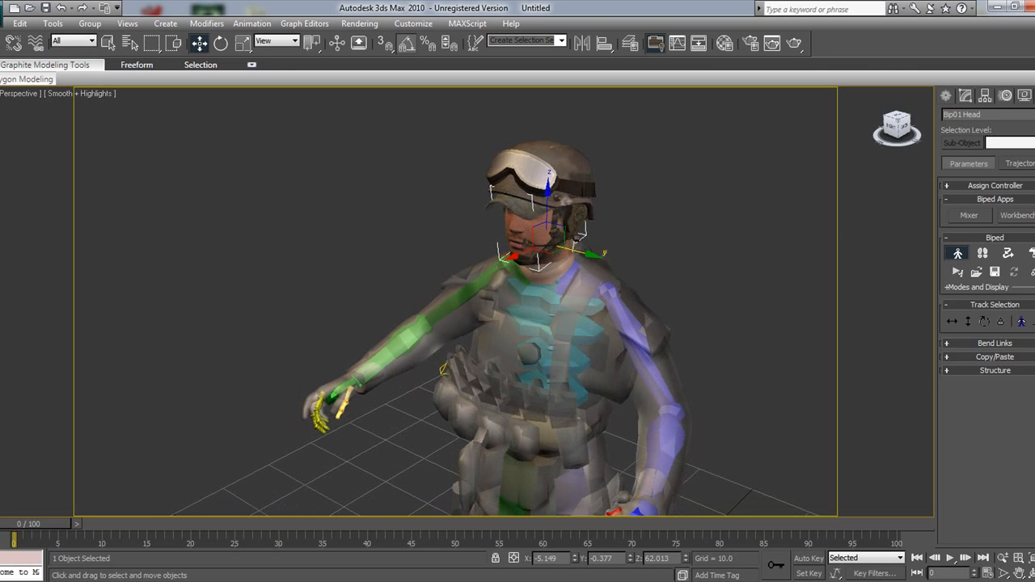
pyautogui.moveTo(515, 256); pyautogui.dragTo(513, 256)
pyautogui.click(894, 127)
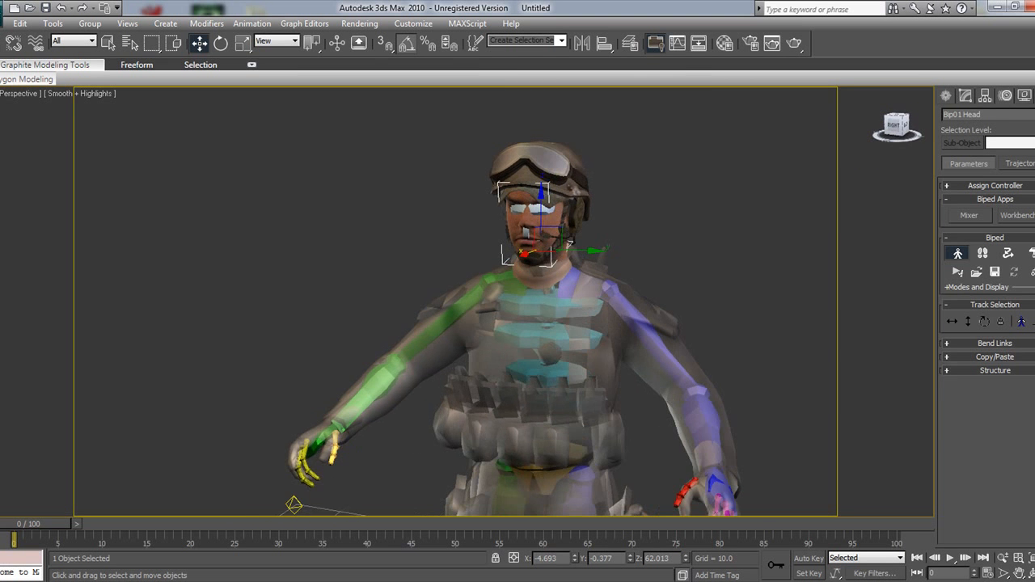
# Select the biped's left hand and set the reference coordinate system to Local.
pyautogui.moveTo(542, 365); pyautogui.dragTo(495, 249, button='middle')
pyautogui.click(619, 287)
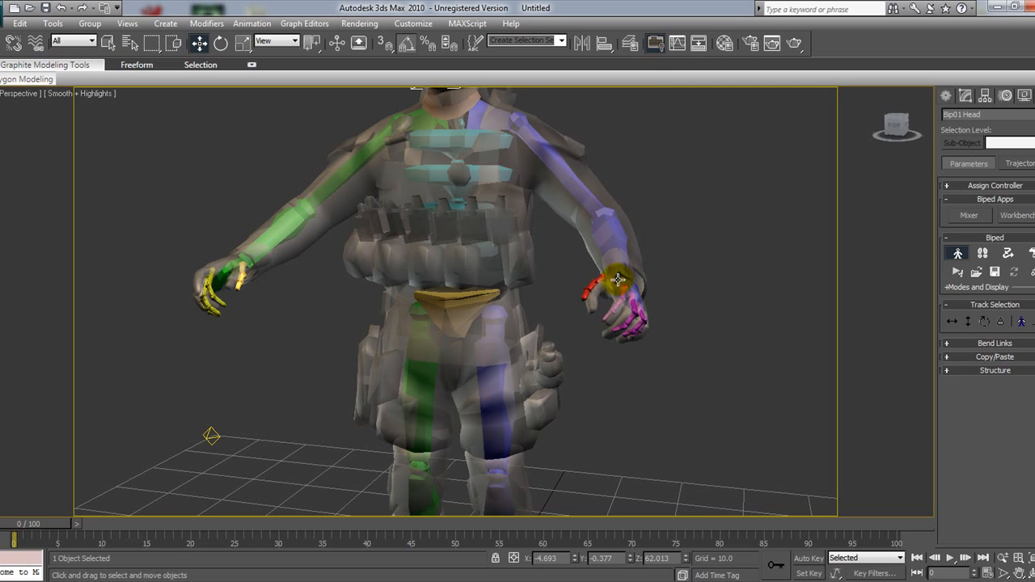
pyautogui.hotkey('alt', 'x')
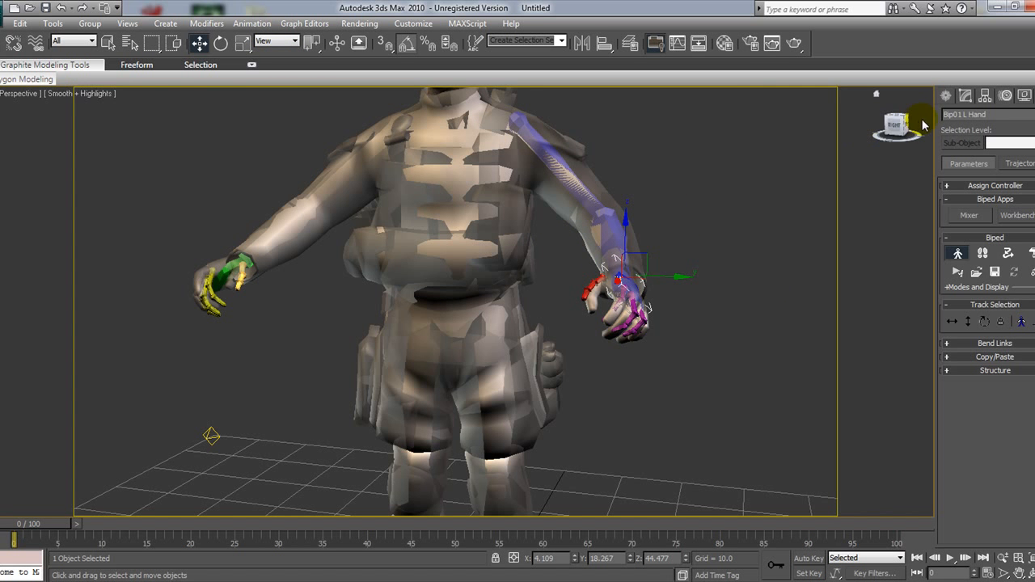
pyautogui.moveTo(901, 125)
pyautogui.mouseDown()
pyautogui.moveTo(906, 139)
pyautogui.moveTo(897, 129)
pyautogui.mouseUp()
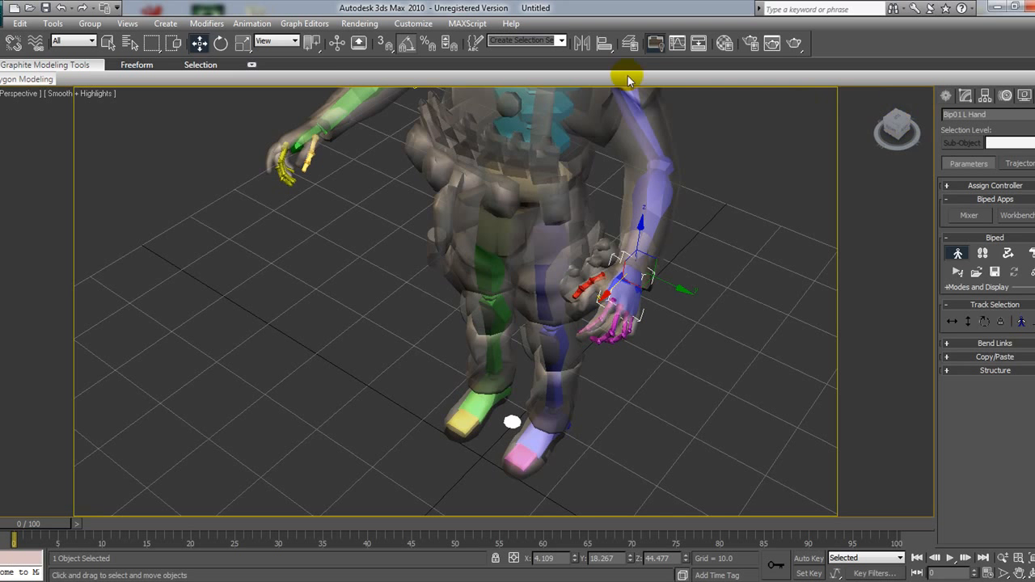
pyautogui.click(281, 44)
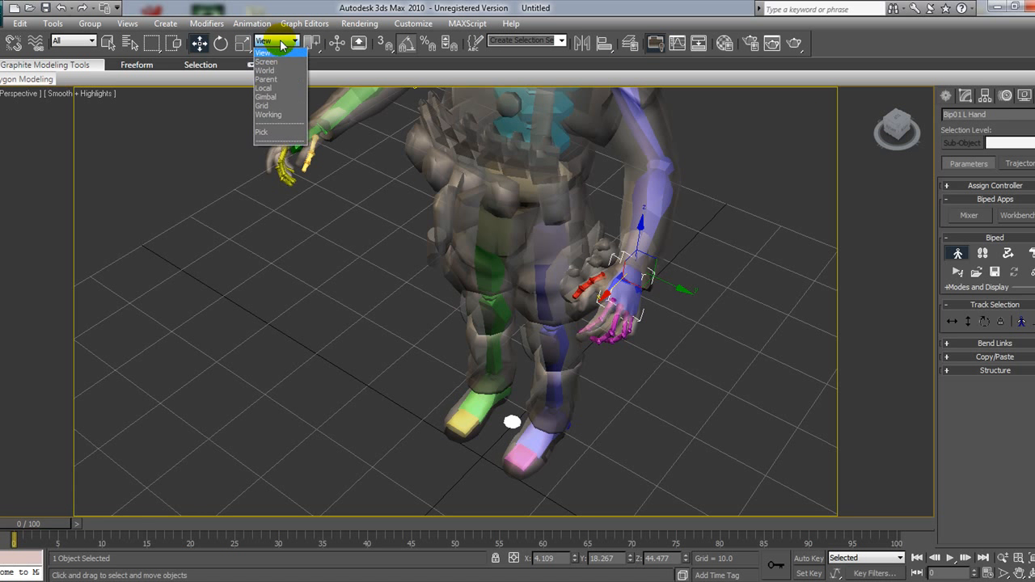
pyautogui.click(288, 96)
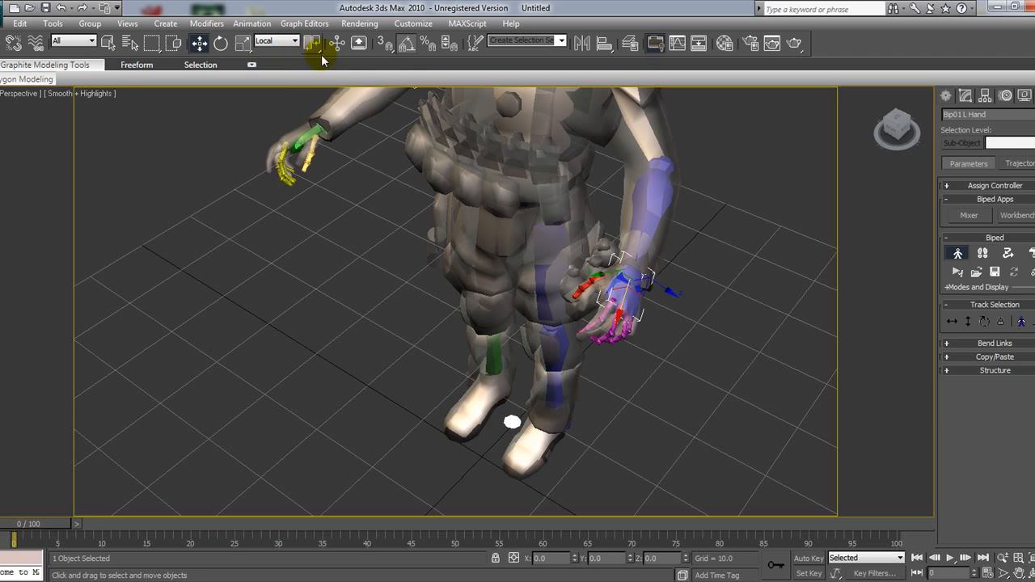
pyautogui.click(272, 42)
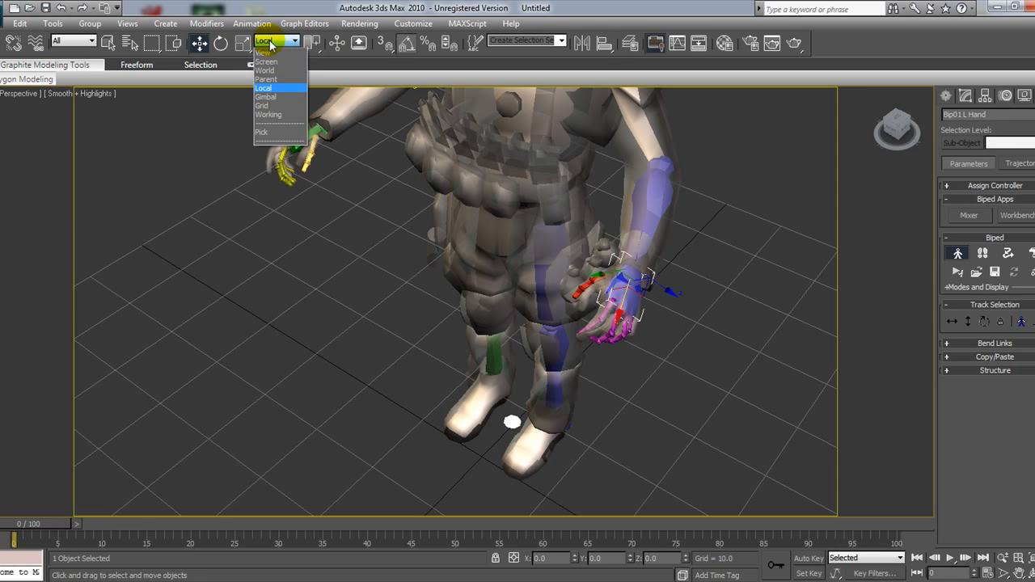
pyautogui.click(270, 44)
# Move the biped's left hand along its local Y axis to fit it inside the soldier's left hand mesh.
pyautogui.moveTo(897, 123)
pyautogui.mouseDown()
pyautogui.moveTo(917, 130)
pyautogui.moveTo(914, 118)
pyautogui.mouseUp()
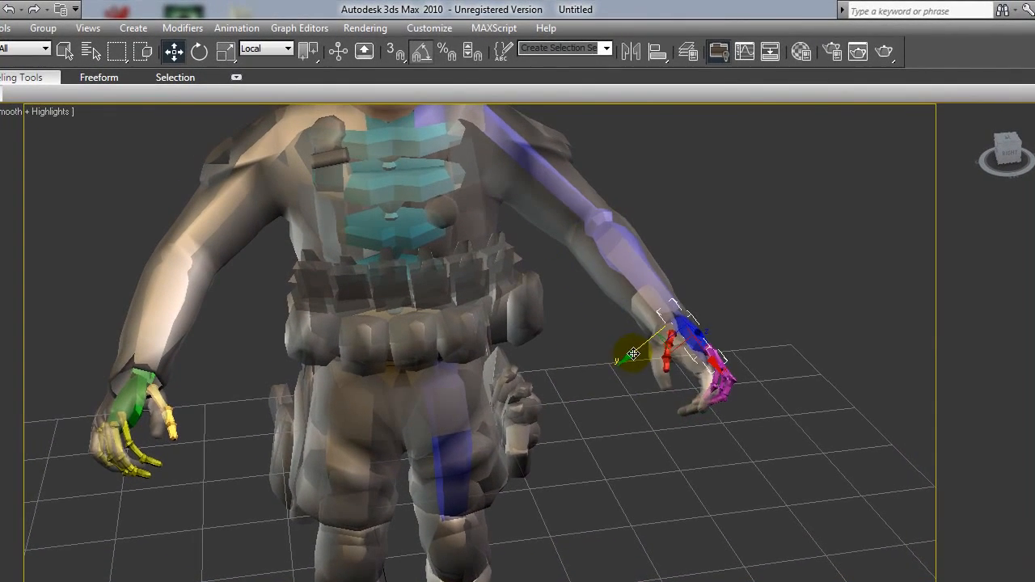
pyautogui.moveTo(633, 354); pyautogui.dragTo(623, 362)
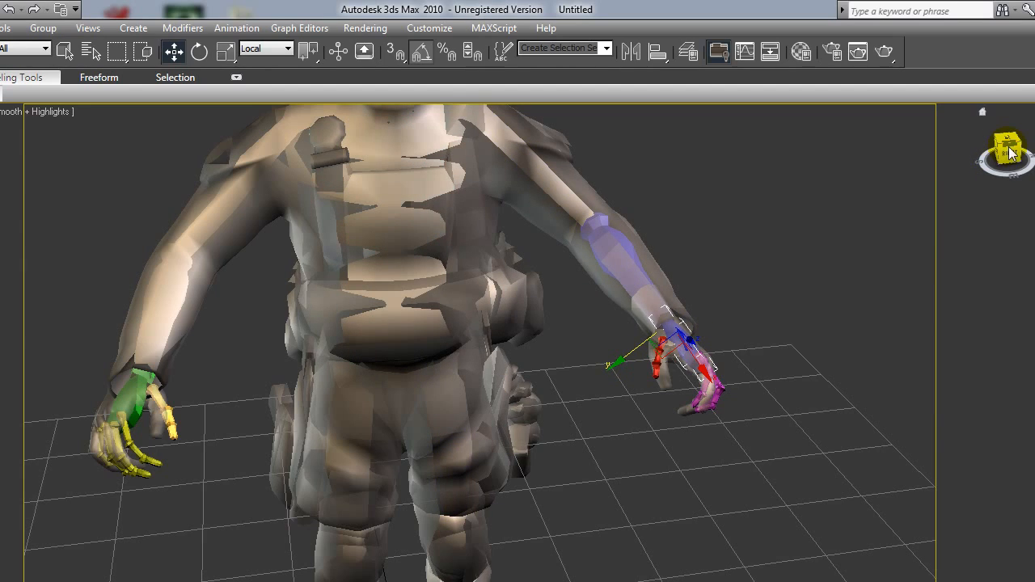
pyautogui.moveTo(1008, 156); pyautogui.dragTo(929, 221)
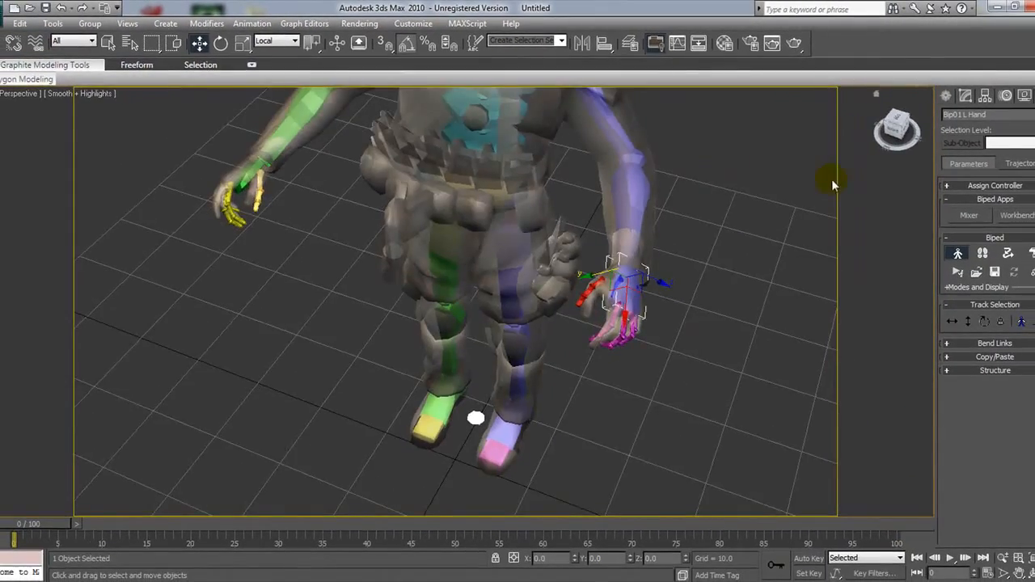
pyautogui.moveTo(528, 347); pyautogui.dragTo(526, 369, button='middle')
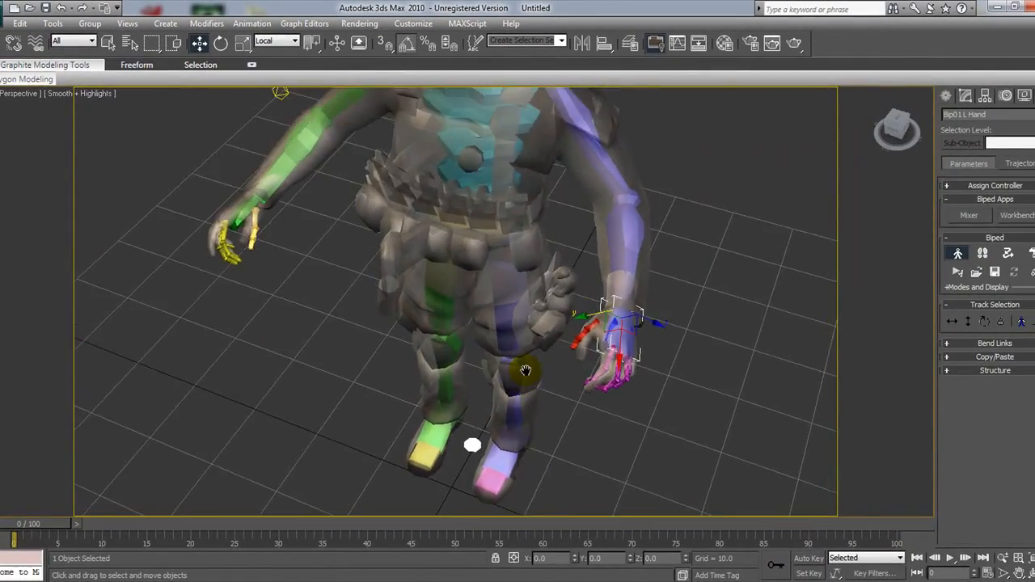
pyautogui.scroll(4, 506, 365)
pyautogui.moveTo(777, 376); pyautogui.dragTo(518, 312, button='middle')
pyautogui.moveTo(557, 311); pyautogui.dragTo(610, 328, button='middle')
pyautogui.moveTo(883, 129); pyautogui.dragTo(533, 101)
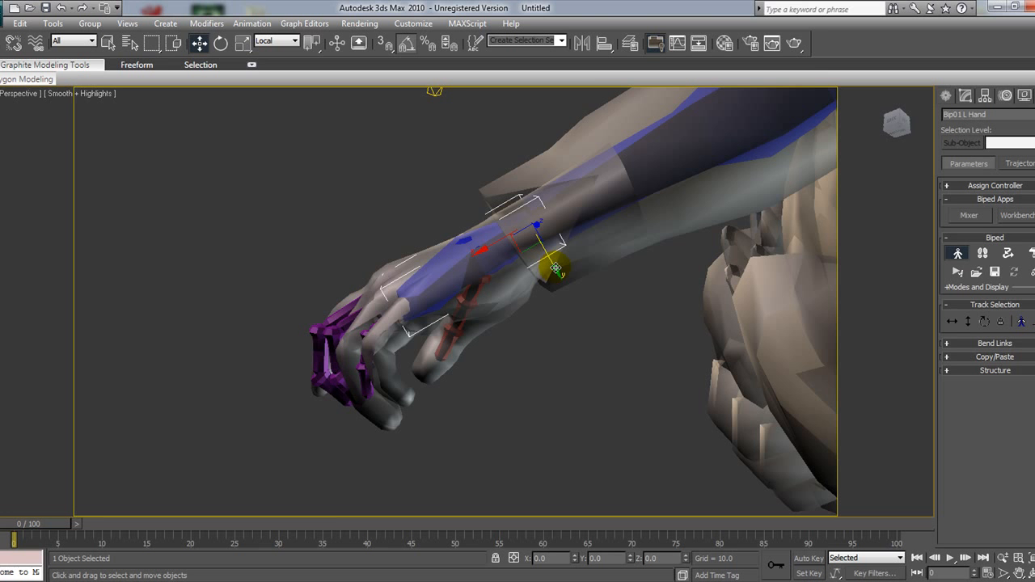
pyautogui.moveTo(556, 268); pyautogui.dragTo(557, 272)
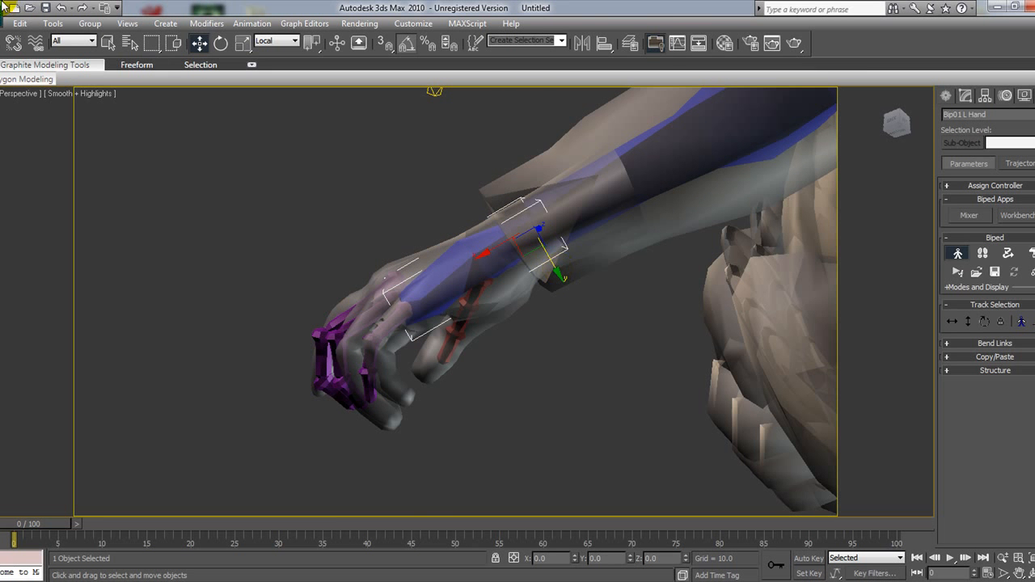
# Rotate the biped's left hand slightly about its local Y axis to line its fingers up with the mesh.
pyautogui.moveTo(440, 270); pyautogui.dragTo(469, 327, button='middle')
pyautogui.moveTo(551, 151); pyautogui.dragTo(531, 137, button='middle')
pyautogui.moveTo(766, 252); pyautogui.dragTo(696, 217, button='middle')
pyautogui.moveTo(889, 139); pyautogui.dragTo(810, 146)
pyautogui.moveTo(296, 211); pyautogui.dragTo(368, 168, button='middle')
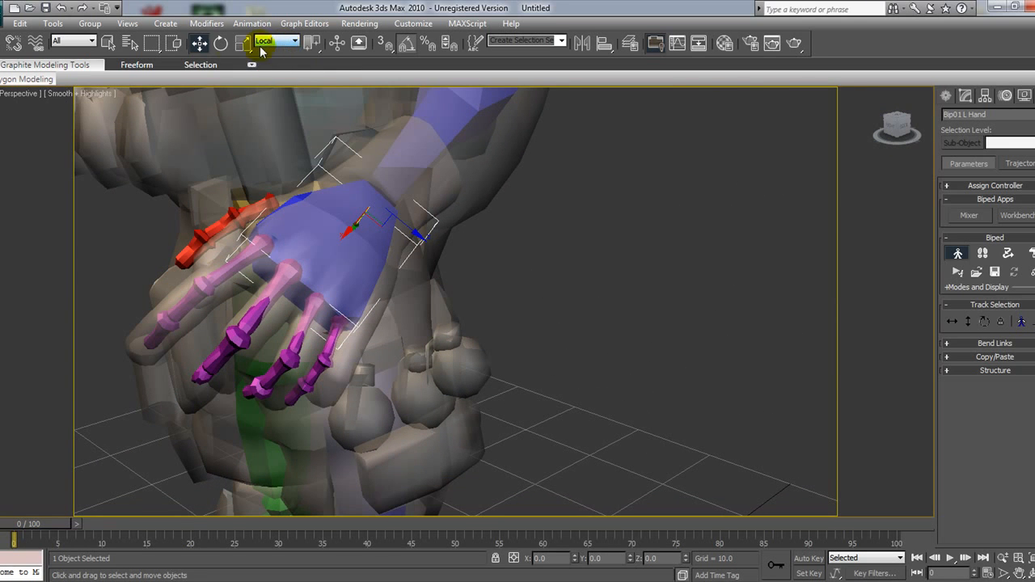
pyautogui.click(220, 43)
pyautogui.moveTo(890, 128); pyautogui.dragTo(316, 380)
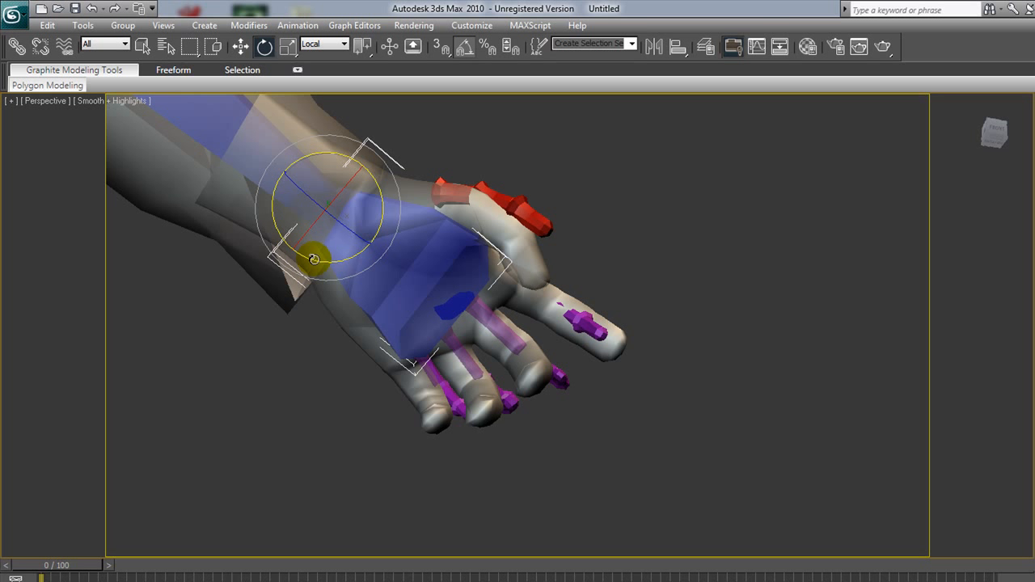
pyautogui.moveTo(321, 262); pyautogui.dragTo(318, 262)
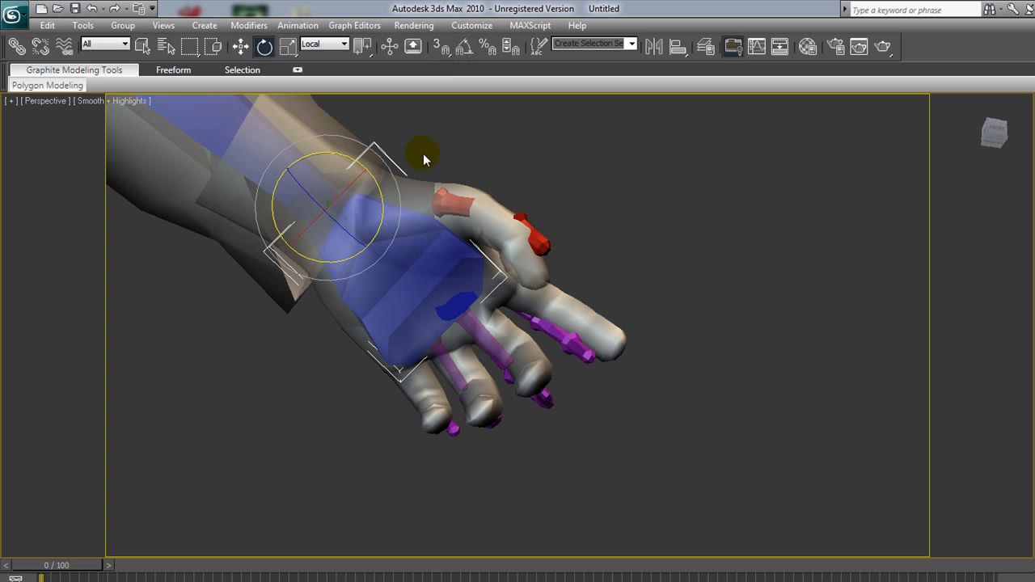
pyautogui.moveTo(382, 209); pyautogui.dragTo(383, 205)
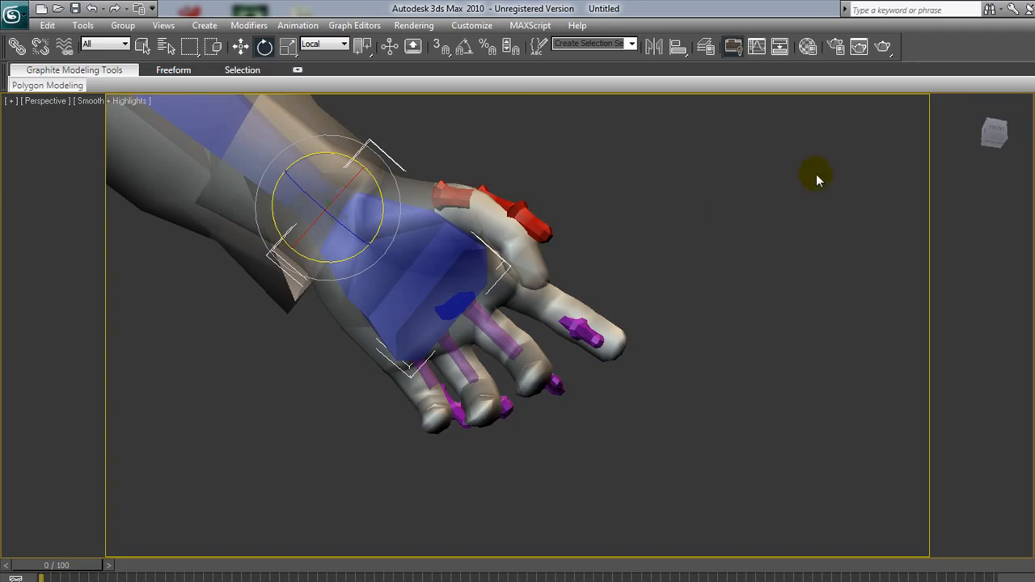
# Try shifting the biped's left hand along its local Y axis with the Move tool.
pyautogui.moveTo(1010, 139)
pyautogui.mouseDown()
pyautogui.moveTo(978, 202)
pyautogui.moveTo(929, 162)
pyautogui.moveTo(881, 150)
pyautogui.moveTo(970, 170)
pyautogui.moveTo(991, 136)
pyautogui.moveTo(974, 138)
pyautogui.moveTo(997, 134)
pyautogui.mouseUp()
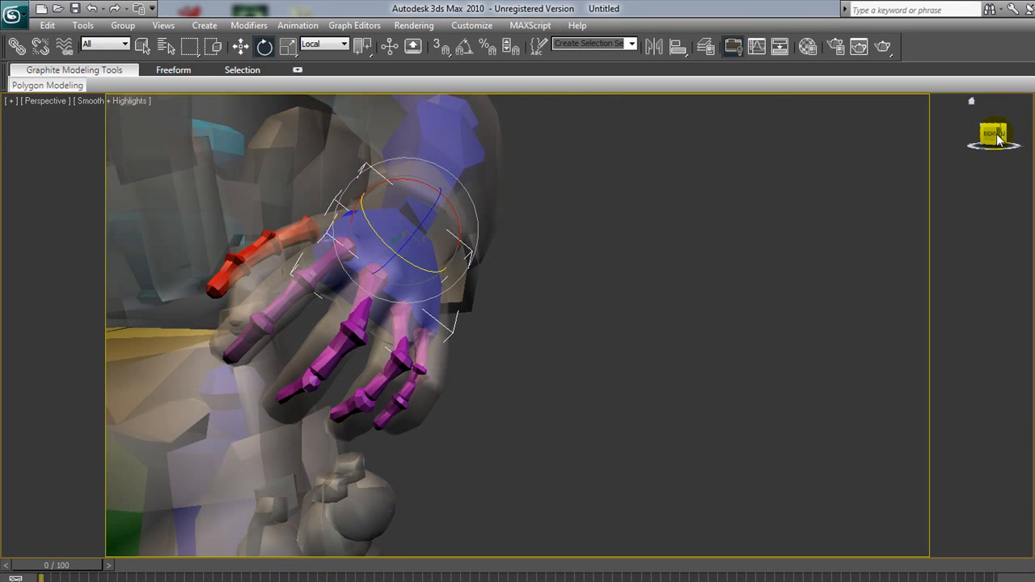
pyautogui.scroll(-2, 633, 217)
pyautogui.scroll(-4, 526, 229)
pyautogui.scroll(-1, 474, 254)
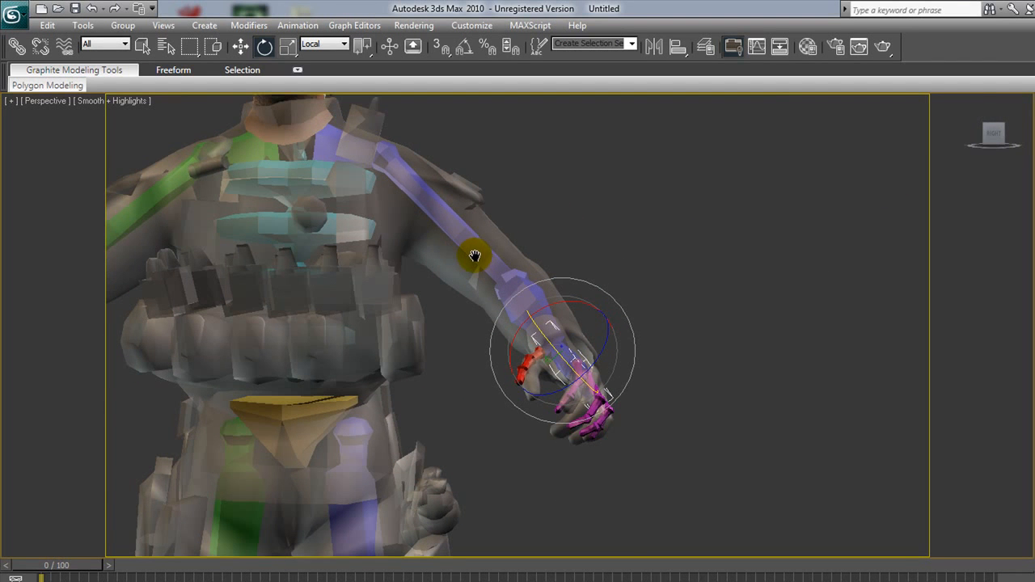
pyautogui.click(241, 46)
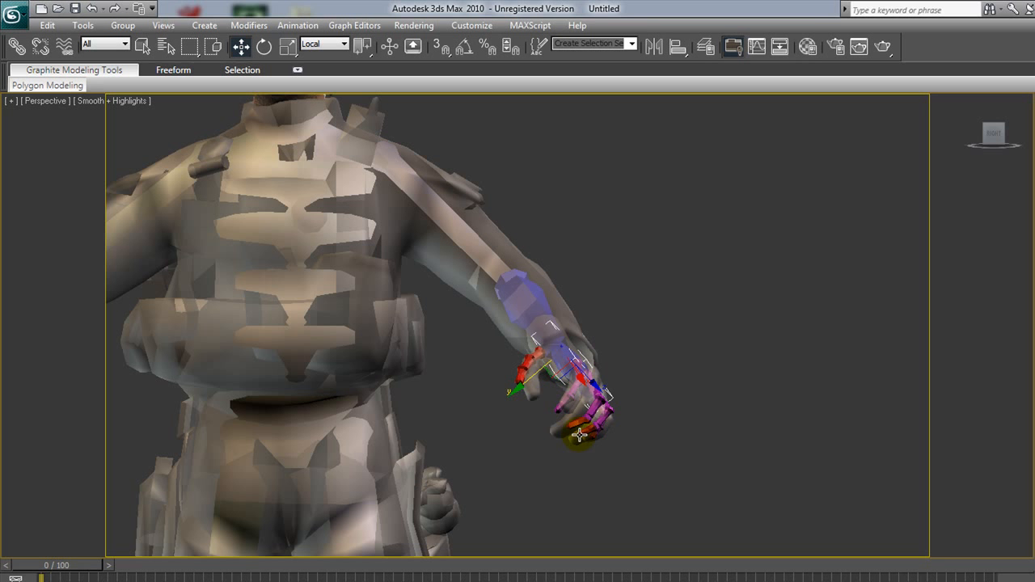
pyautogui.moveTo(527, 386); pyautogui.dragTo(549, 291)
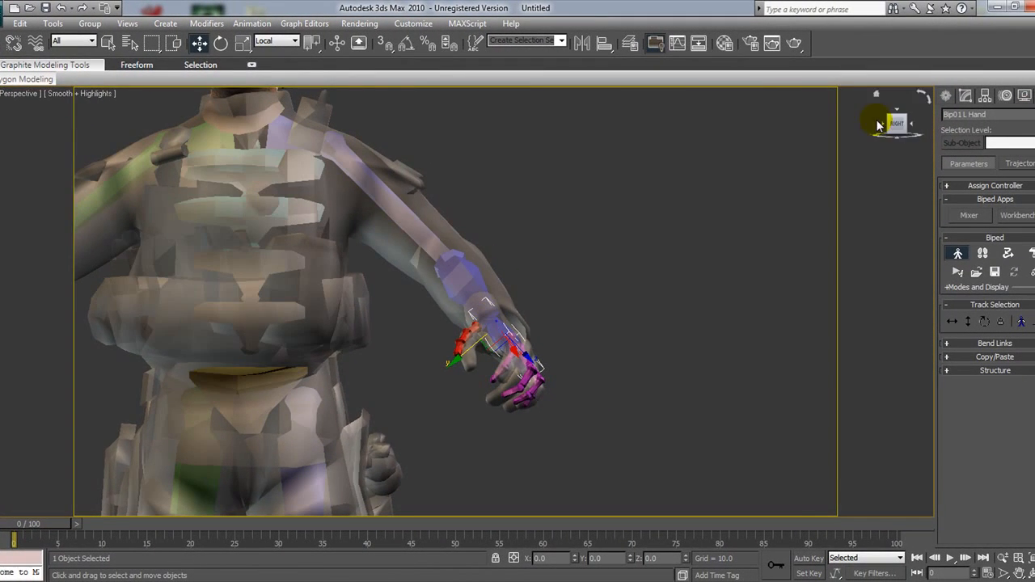
# Check that Figure Mode is active for the biped.
pyautogui.moveTo(879, 125); pyautogui.dragTo(901, 121)
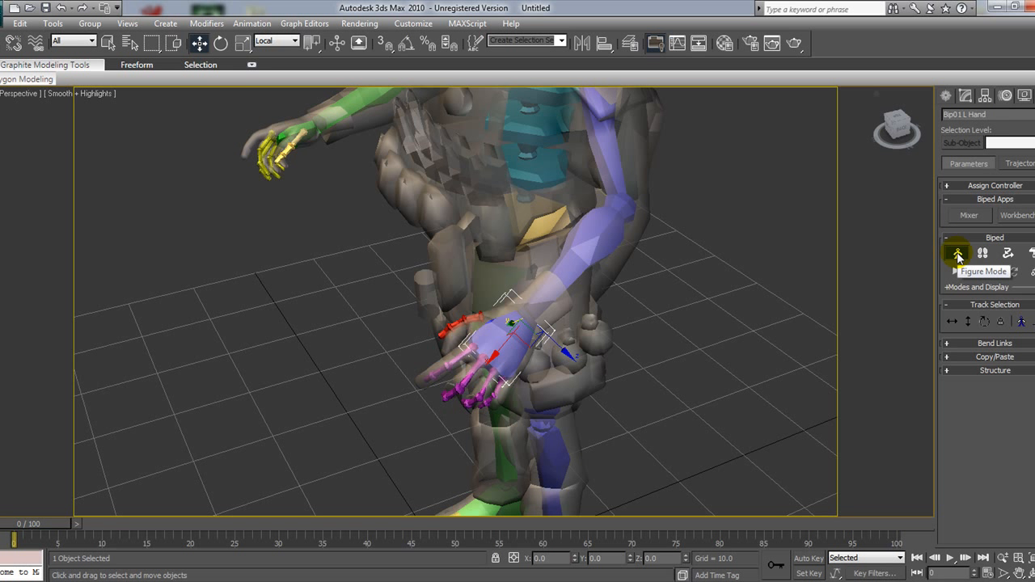
pyautogui.click(958, 254)
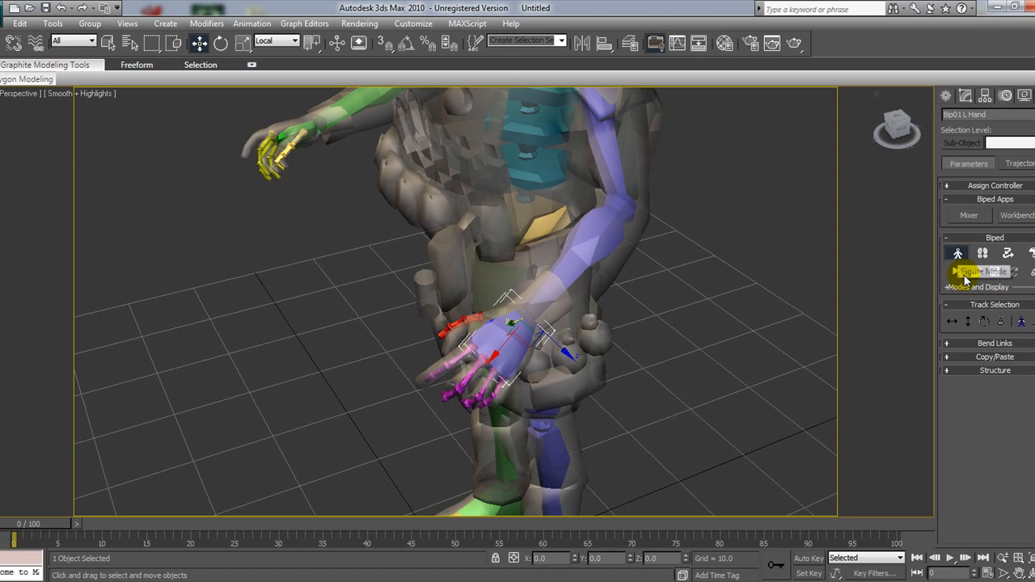
pyautogui.click(958, 256)
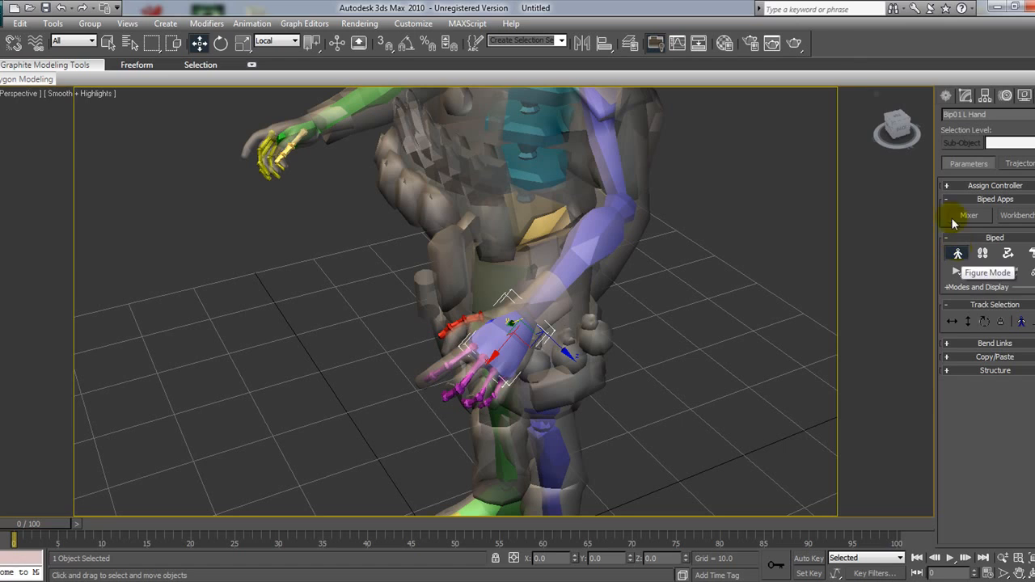
# Nudge the biped's left hand along its local Z axis to centre it within the palm mesh.
pyautogui.moveTo(896, 128); pyautogui.dragTo(696, 331)
pyautogui.scroll(5, 610, 357)
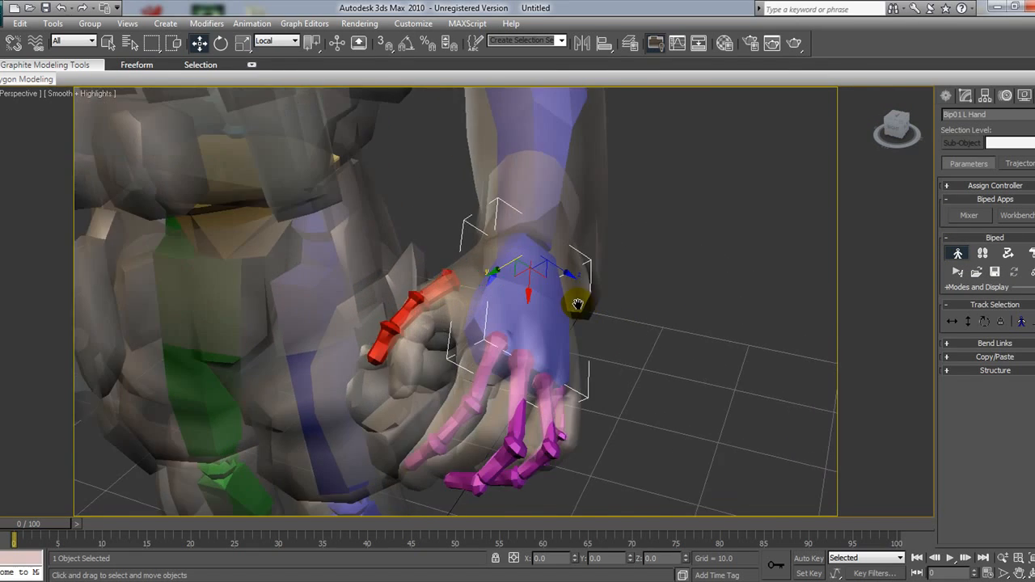
pyautogui.moveTo(895, 127)
pyautogui.mouseDown()
pyautogui.moveTo(824, 129)
pyautogui.moveTo(881, 161)
pyautogui.moveTo(816, 80)
pyautogui.moveTo(776, 93)
pyautogui.moveTo(896, 125)
pyautogui.mouseUp()
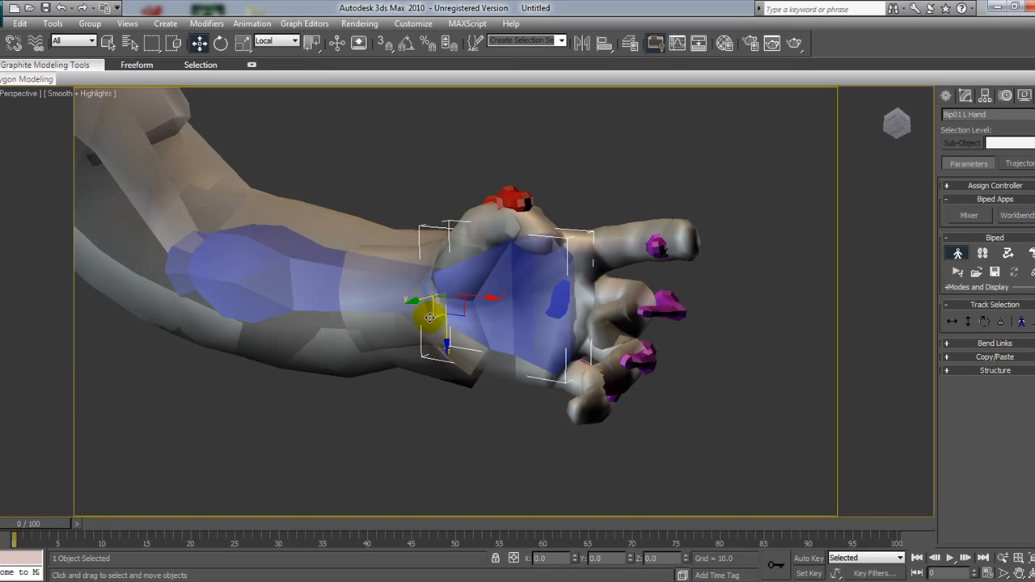
pyautogui.moveTo(445, 328); pyautogui.dragTo(446, 327)
pyautogui.moveTo(918, 151); pyautogui.dragTo(896, 184)
# Slide the left thumb's base bone along its local X axis towards the palm.
pyautogui.moveTo(489, 202); pyautogui.dragTo(534, 213, button='middle')
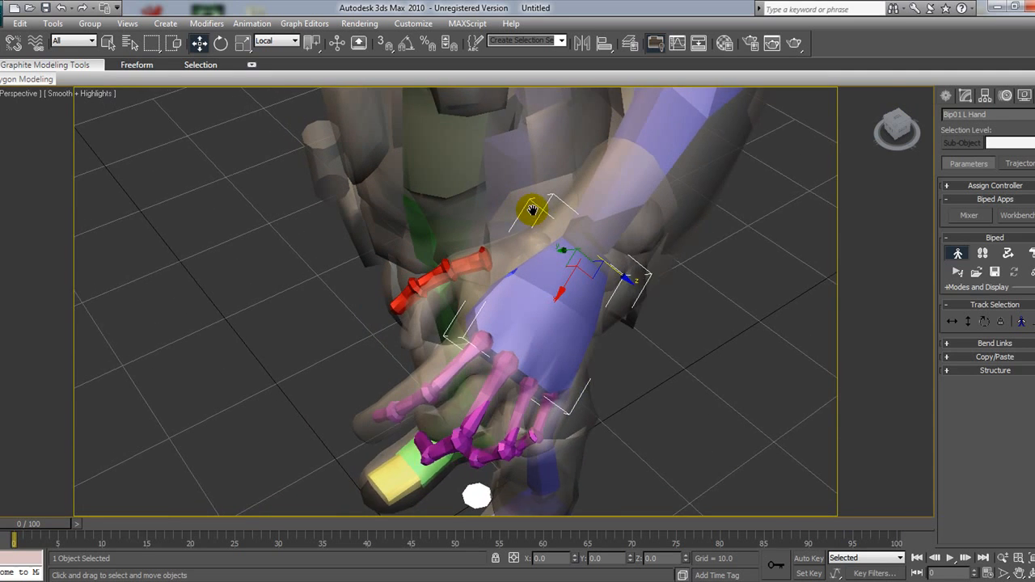
pyautogui.scroll(2, 535, 211)
pyautogui.click(512, 229)
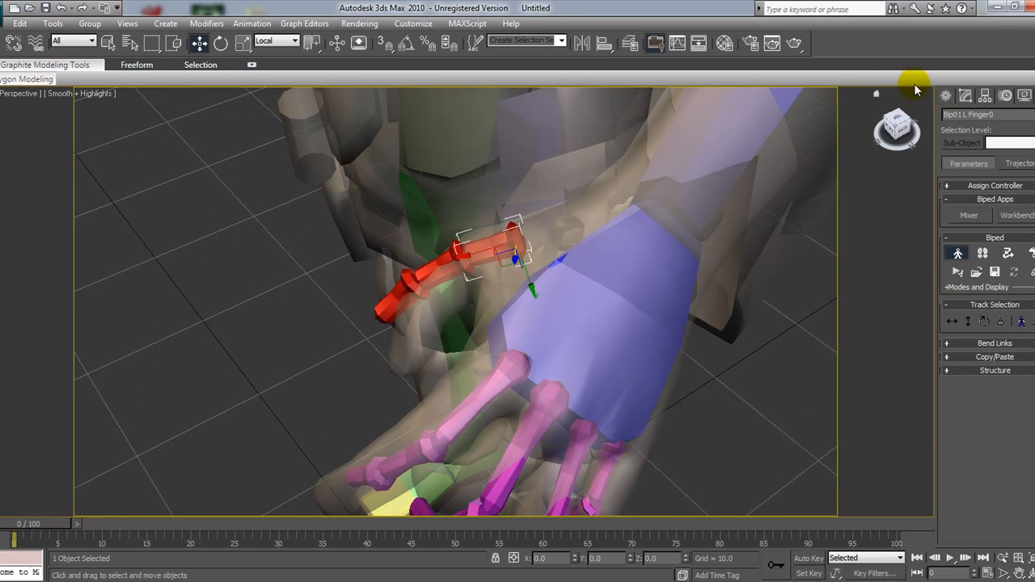
pyautogui.moveTo(889, 134)
pyautogui.mouseDown()
pyautogui.moveTo(877, 98)
pyautogui.moveTo(888, 131)
pyautogui.mouseUp()
pyautogui.keyDown('alt'); pyautogui.moveTo(407, 459); pyautogui.dragTo(520, 277, button='middle'); pyautogui.keyUp('alt')
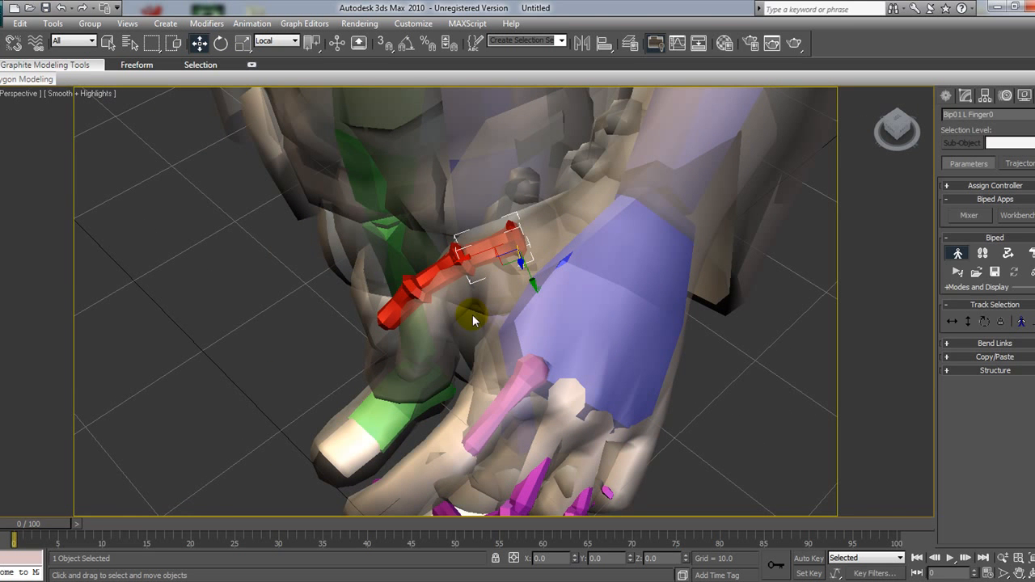
pyautogui.moveTo(459, 257); pyautogui.dragTo(488, 255)
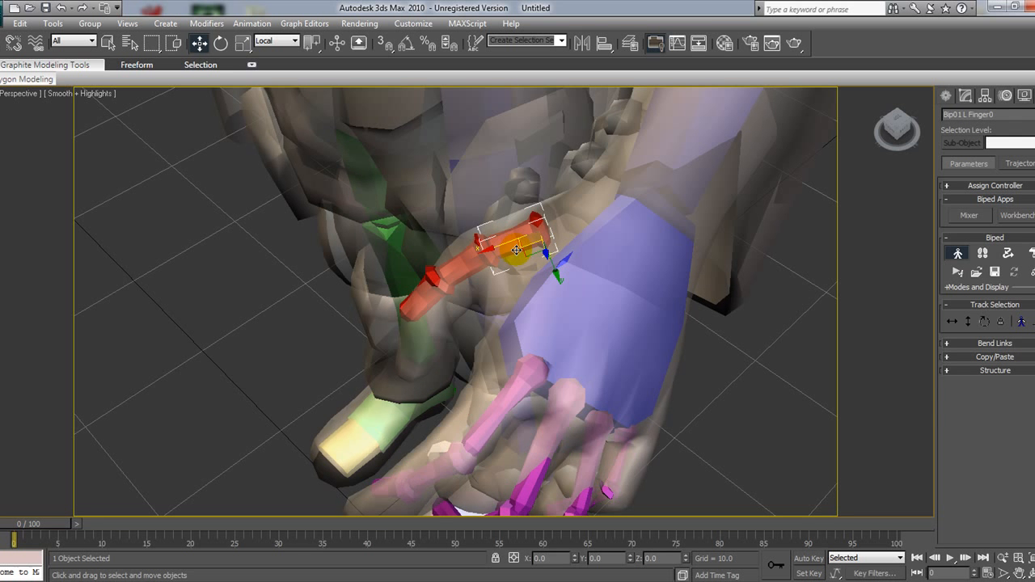
pyautogui.moveTo(509, 241); pyautogui.dragTo(635, 235)
pyautogui.rightClick(635, 235)
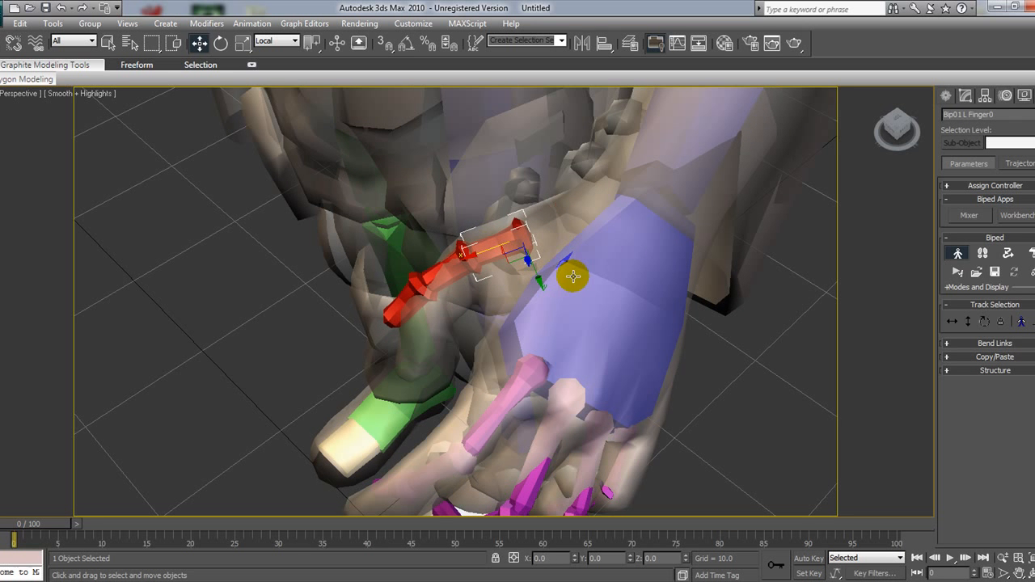
# Test moving the thumb's base bone along its local Y axis and settle it closer to the palm along local X.
pyautogui.moveTo(542, 280); pyautogui.dragTo(500, 175)
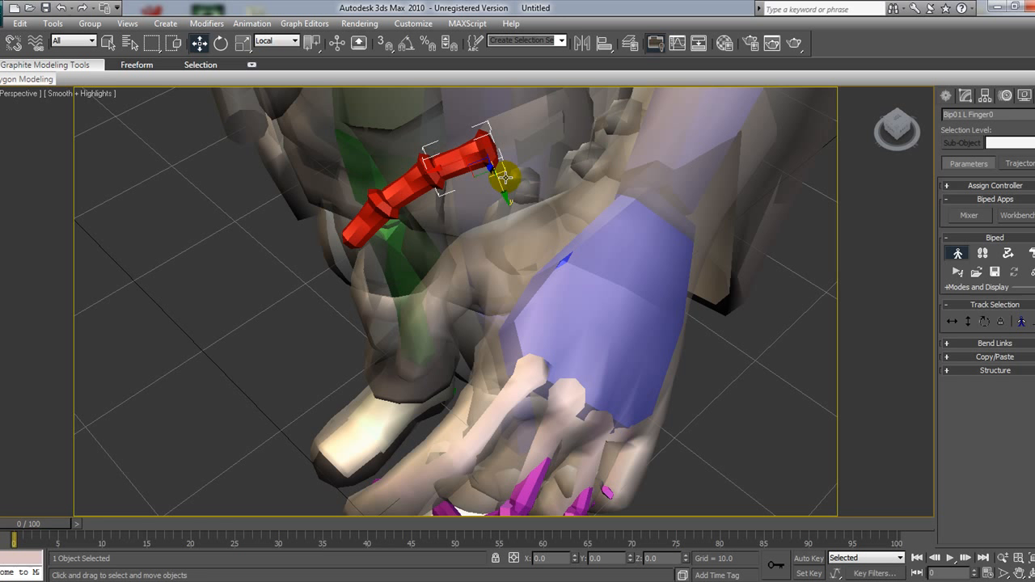
pyautogui.moveTo(503, 175); pyautogui.dragTo(508, 244)
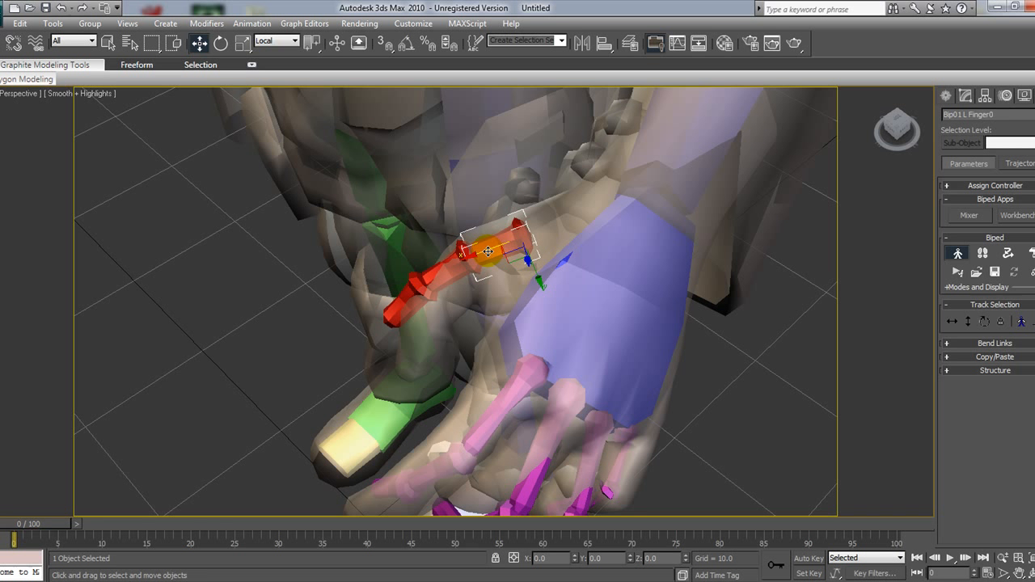
pyautogui.moveTo(488, 252)
pyautogui.mouseDown()
pyautogui.moveTo(576, 279)
pyautogui.moveTo(615, 279)
pyautogui.mouseUp()
# Lengthen the left thumb's base bone slightly along its X axis so its joint meets the mesh's knuckle.
pyautogui.moveTo(900, 125)
pyautogui.mouseDown()
pyautogui.moveTo(938, 95)
pyautogui.moveTo(970, 101)
pyautogui.moveTo(895, 130)
pyautogui.mouseUp()
pyautogui.click(472, 261)
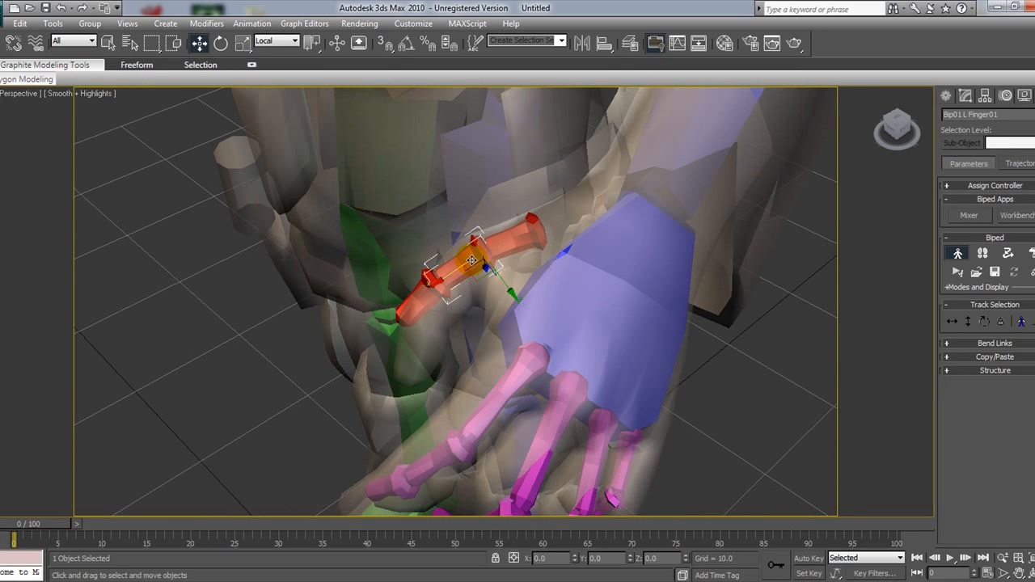
pyautogui.click(221, 42)
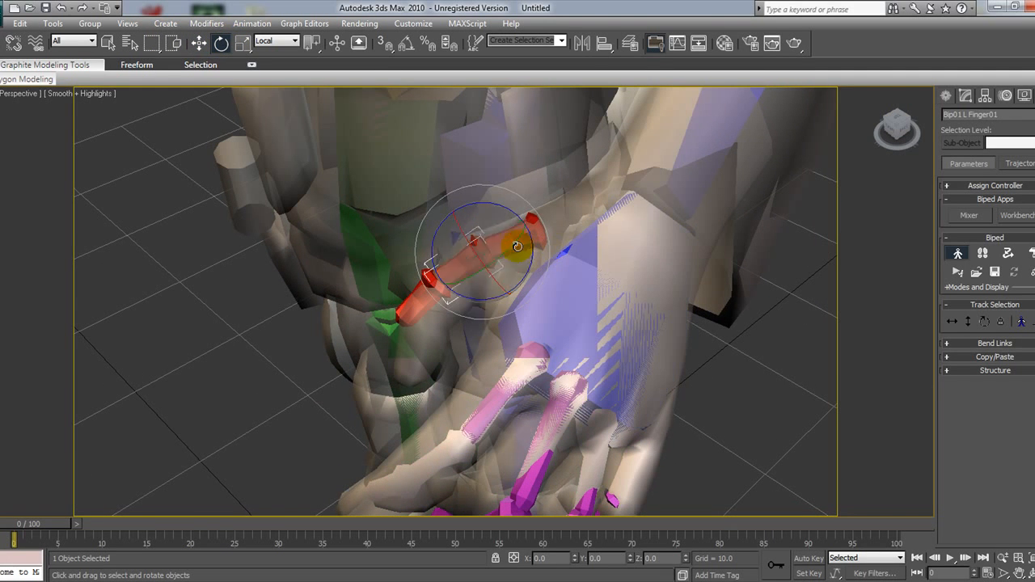
pyautogui.click(518, 246)
pyautogui.click(242, 42)
pyautogui.moveTo(494, 256); pyautogui.dragTo(483, 260)
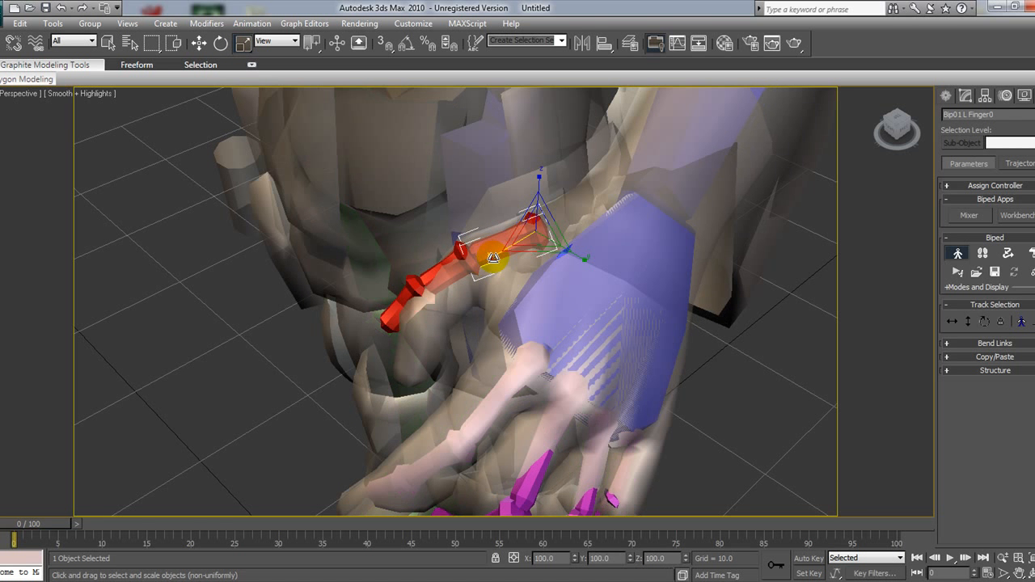
# Rotate the left thumb's middle bone about 19 degrees around its local Z axis and lengthen it along X.
pyautogui.click(221, 43)
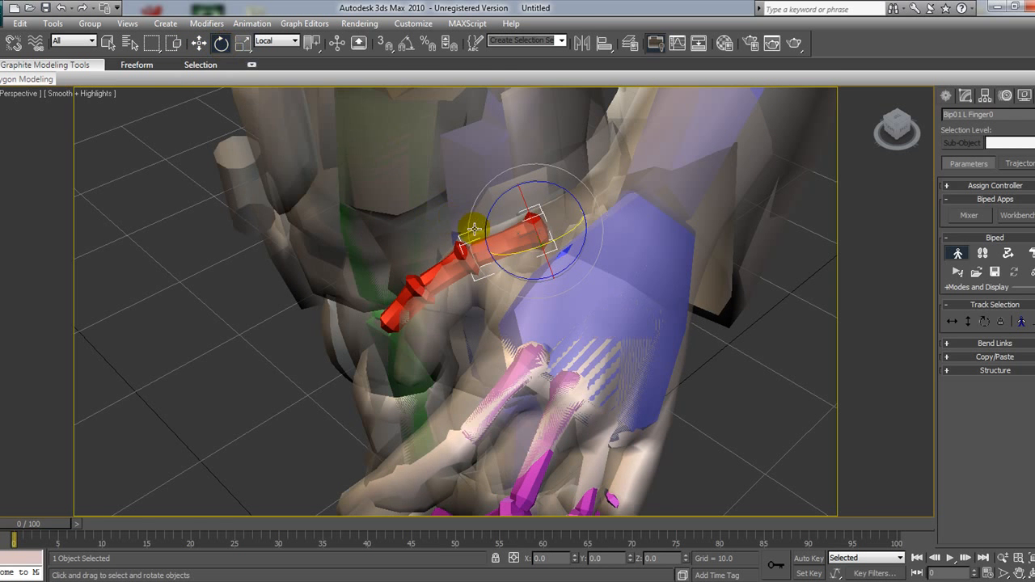
pyautogui.click(448, 257)
pyautogui.moveTo(418, 249); pyautogui.dragTo(418, 274)
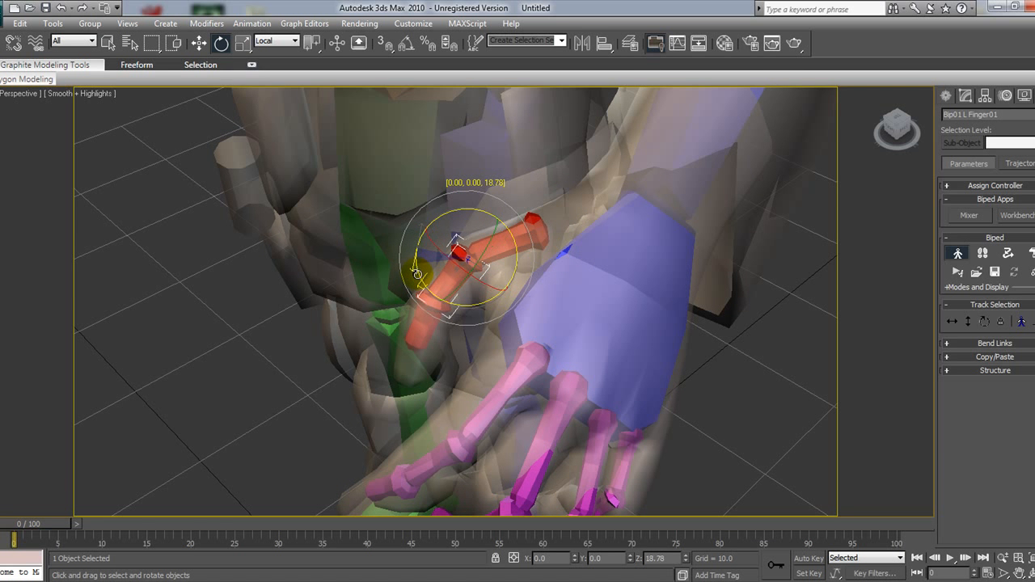
pyautogui.press('r')
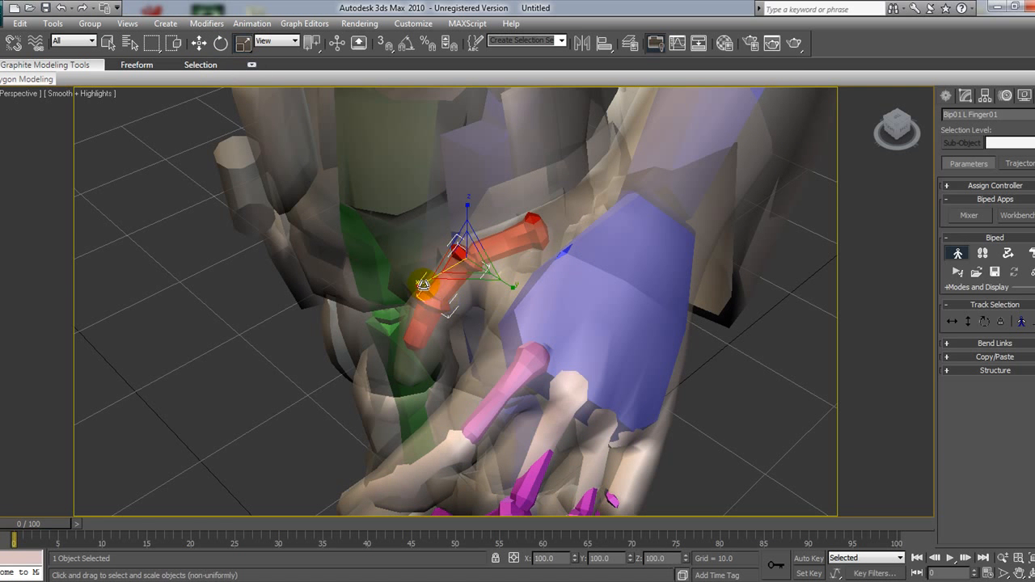
# Rotate the left thumb's tip bone around its local Z axis and scale it to about 121% along X.
pyautogui.click(407, 316)
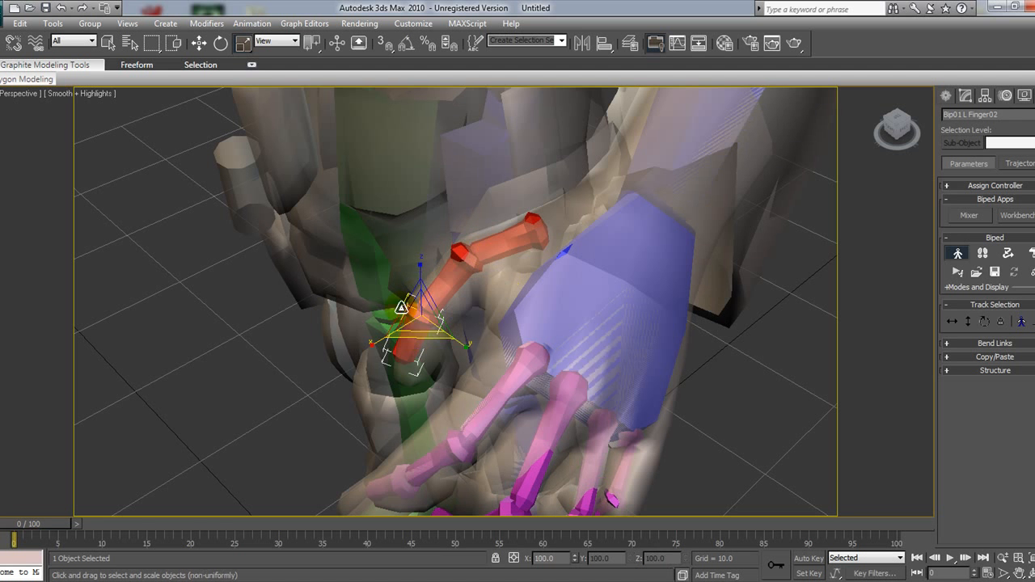
pyautogui.click(220, 43)
pyautogui.moveTo(370, 318); pyautogui.dragTo(374, 329)
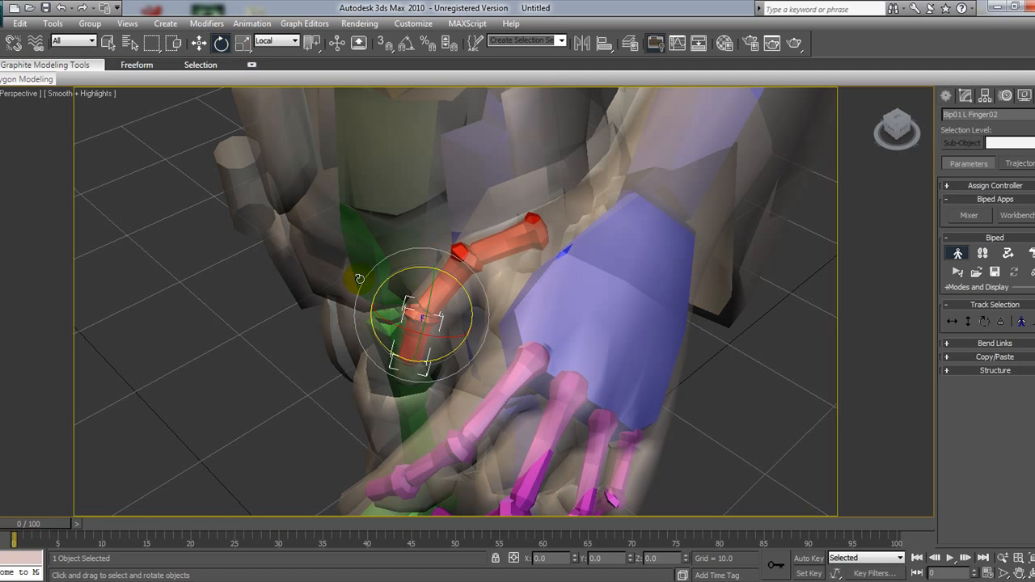
pyautogui.click(242, 43)
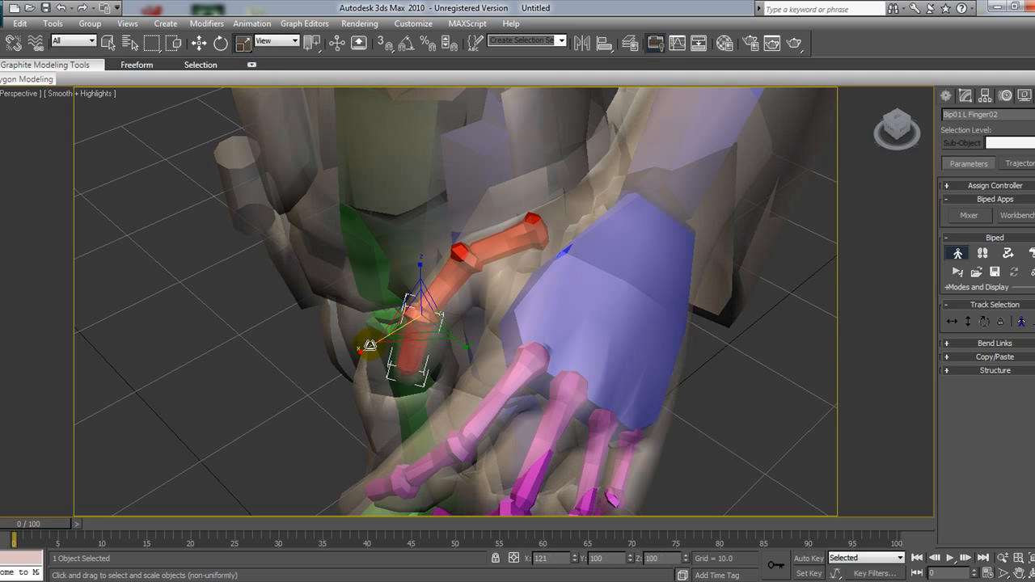
pyautogui.moveTo(366, 348); pyautogui.dragTo(365, 349)
# Rotate the left thumb's base bone in a side view to swing the whole thumb towards its mesh.
pyautogui.moveTo(894, 126); pyautogui.dragTo(977, 129)
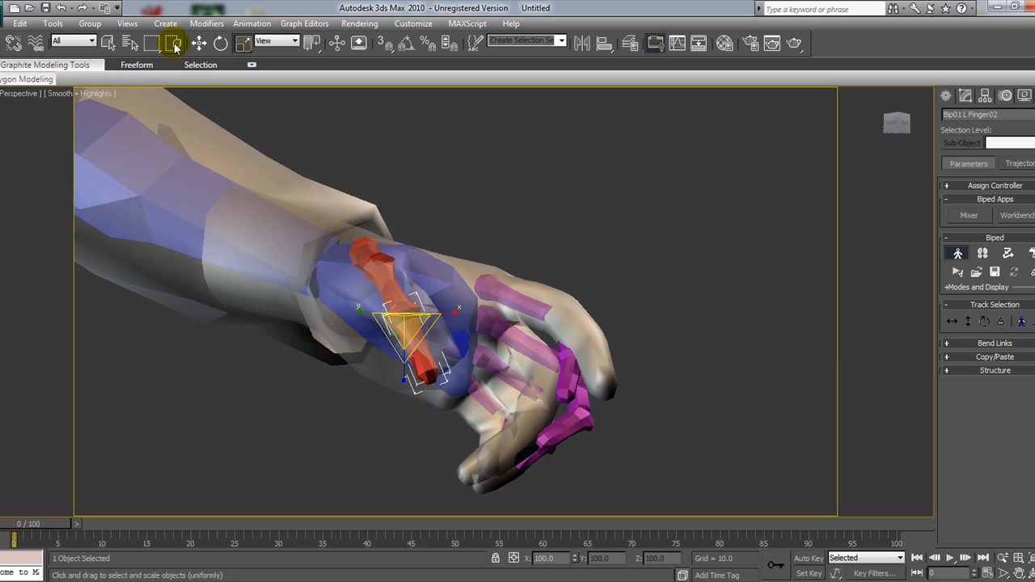
pyautogui.click(221, 43)
pyautogui.click(366, 250)
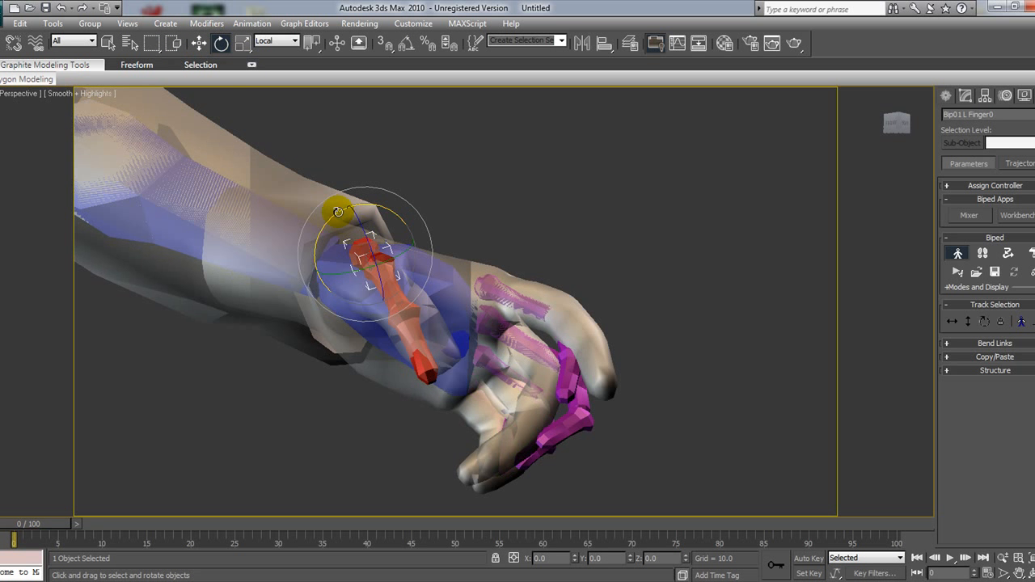
pyautogui.moveTo(333, 220); pyautogui.dragTo(315, 235)
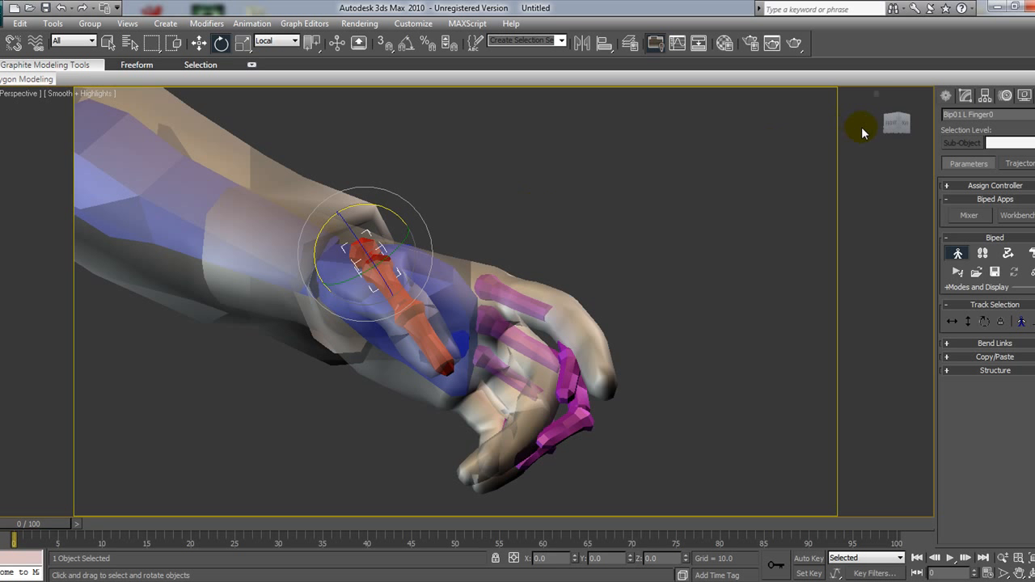
# Nudge the left thumb's base bone about 0.06 along local Y and -0.12 along local Z, and rotate it into the thumb mesh.
pyautogui.click(898, 124)
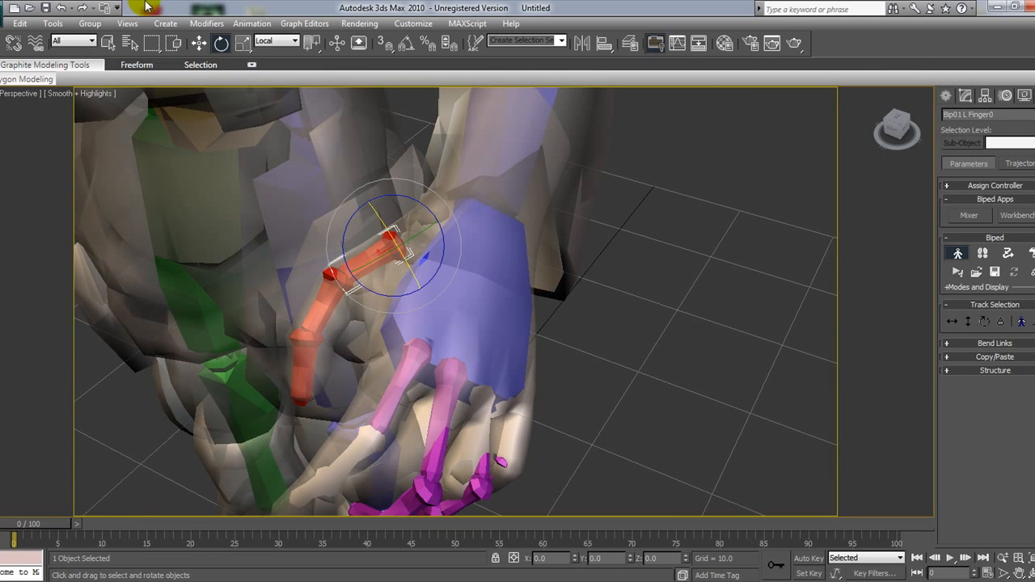
pyautogui.click(199, 44)
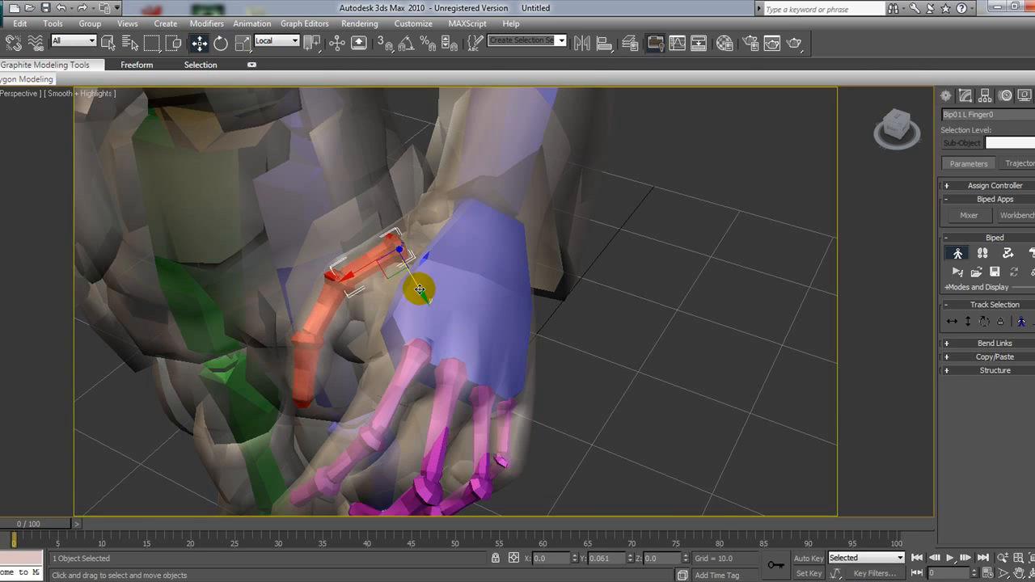
pyautogui.click(891, 122)
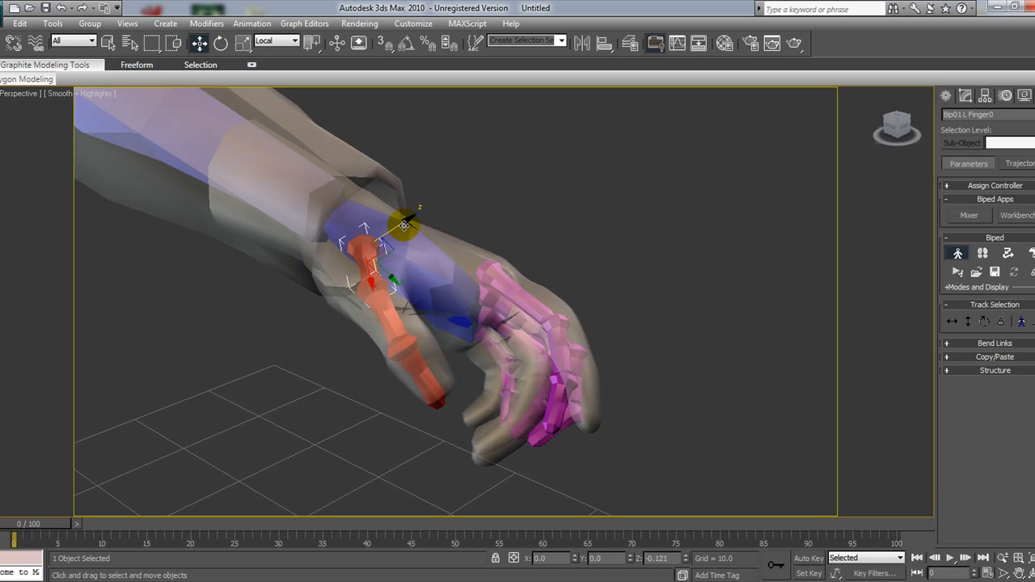
pyautogui.click(221, 42)
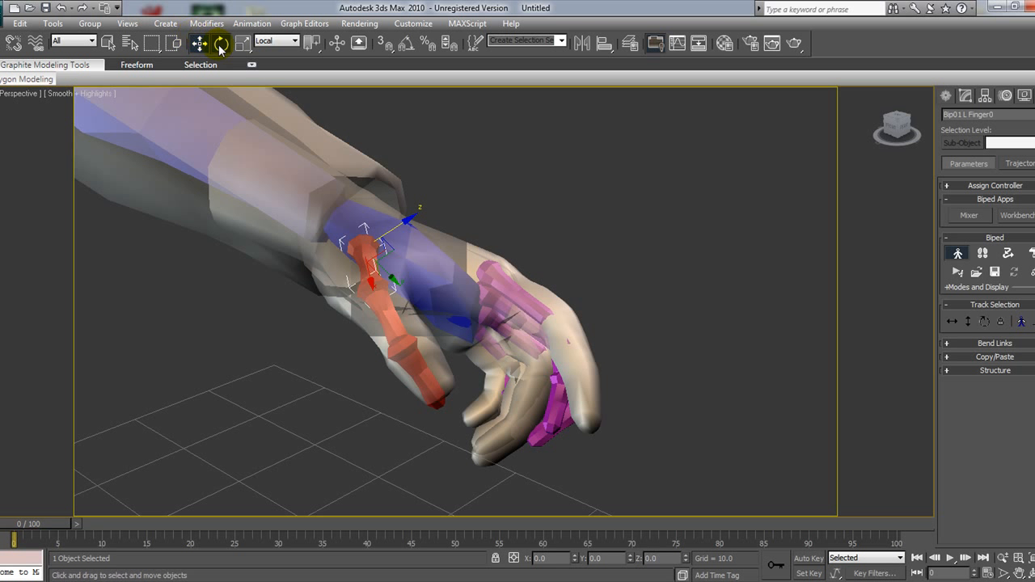
pyautogui.moveTo(391, 263)
pyautogui.mouseDown()
pyautogui.moveTo(356, 184)
pyautogui.moveTo(346, 238)
pyautogui.moveTo(279, 243)
pyautogui.moveTo(393, 250)
pyautogui.moveTo(361, 207)
pyautogui.mouseUp()
# Move the left index finger's base bone along its local Y axis to centre it in the knuckle of the mesh.
pyautogui.keyDown('alt'); pyautogui.moveTo(361, 207); pyautogui.dragTo(133, 274, button='middle'); pyautogui.keyUp('alt')
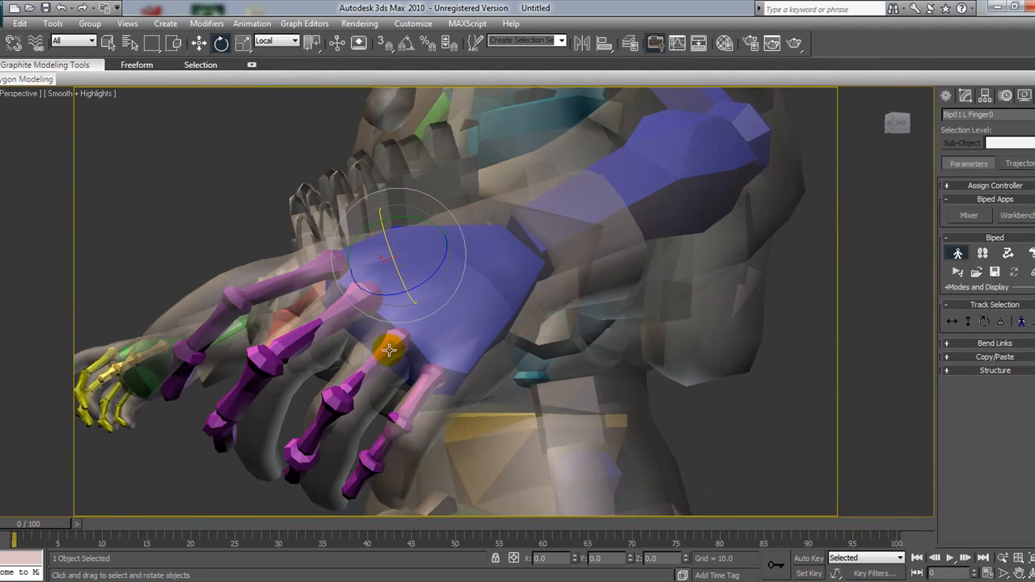
pyautogui.keyDown('alt'); pyautogui.moveTo(389, 351); pyautogui.dragTo(437, 372, button='middle'); pyautogui.keyUp('alt')
pyautogui.click(371, 321)
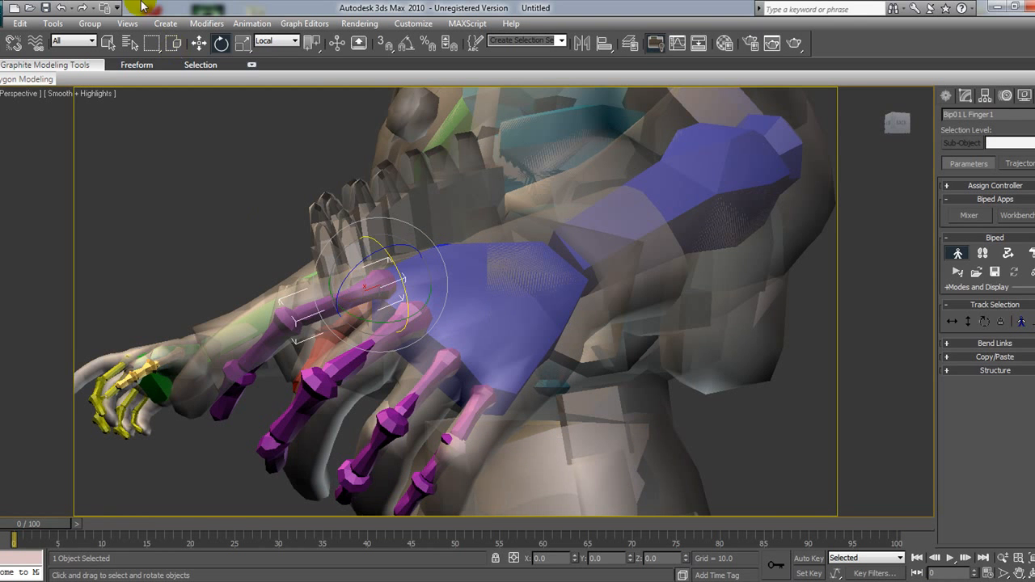
pyautogui.click(199, 43)
pyautogui.click(375, 325)
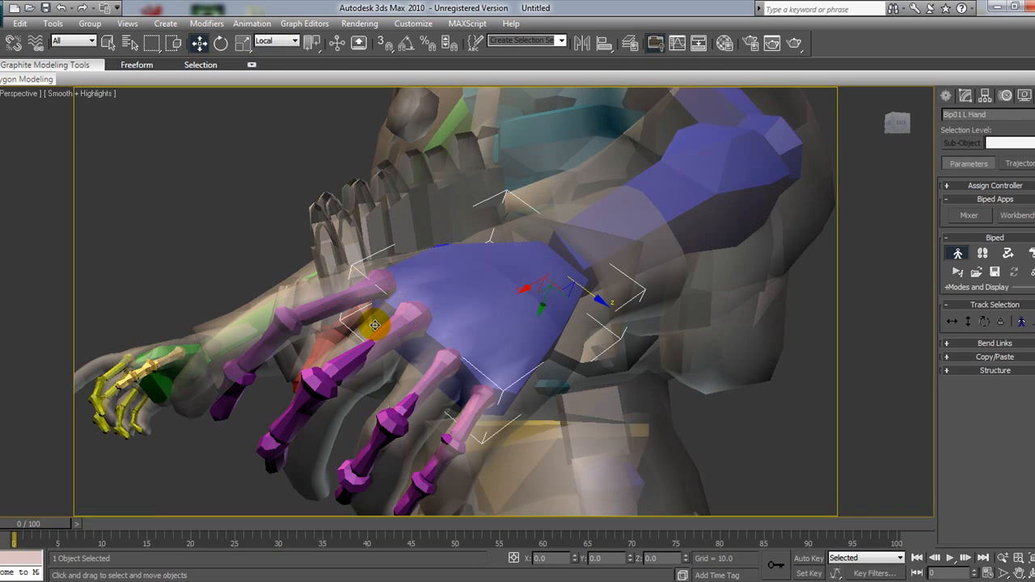
pyautogui.click(375, 320)
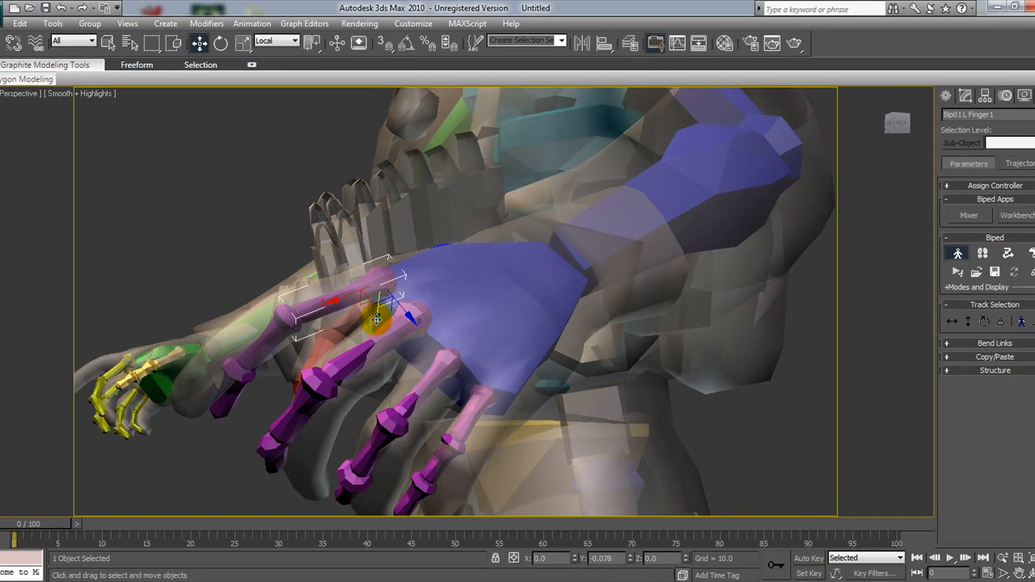
pyautogui.moveTo(375, 319); pyautogui.dragTo(458, 281)
pyautogui.moveTo(897, 127); pyautogui.dragTo(898, 128)
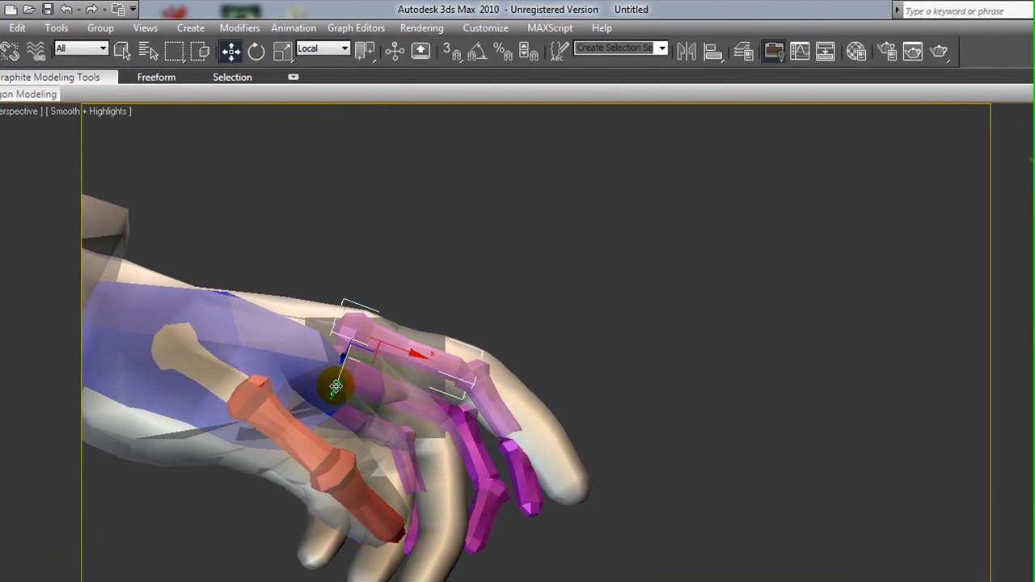
pyautogui.moveTo(338, 383); pyautogui.dragTo(339, 386)
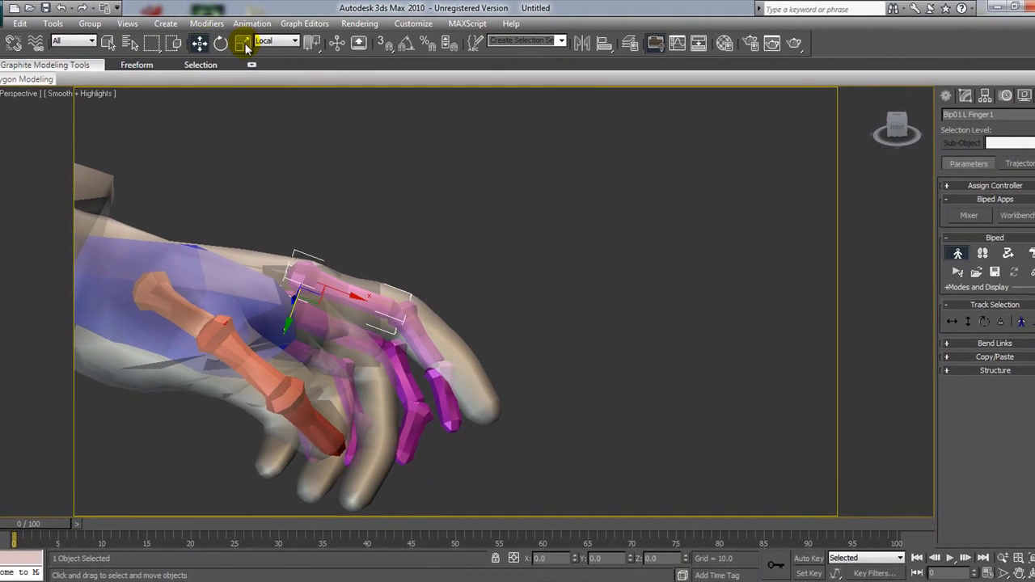
# Rotate the left index finger's base bone slightly around local Z and shorten it along X to match the mesh joint.
pyautogui.click(221, 42)
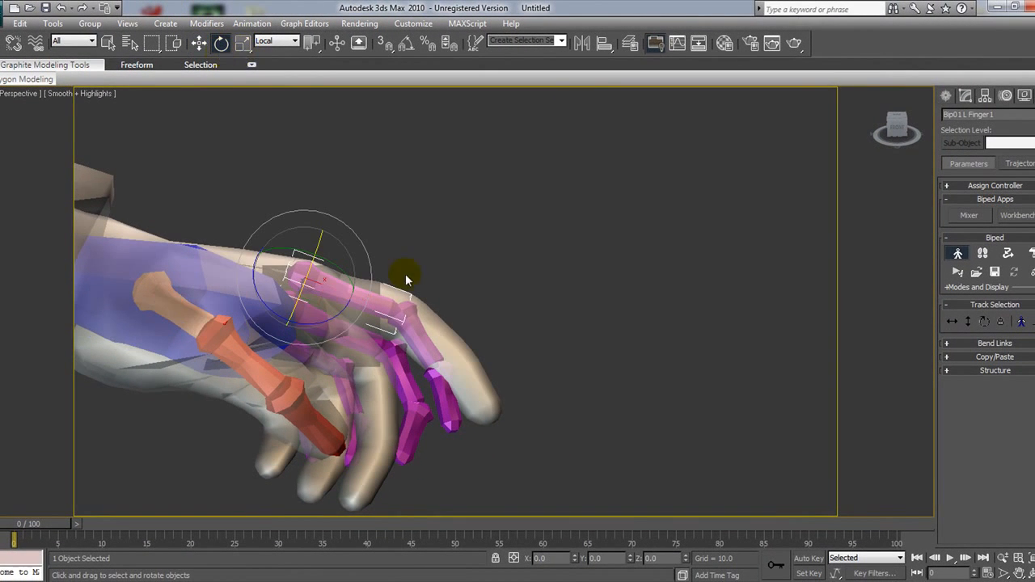
pyautogui.moveTo(319, 312); pyautogui.dragTo(330, 317)
pyautogui.click(241, 48)
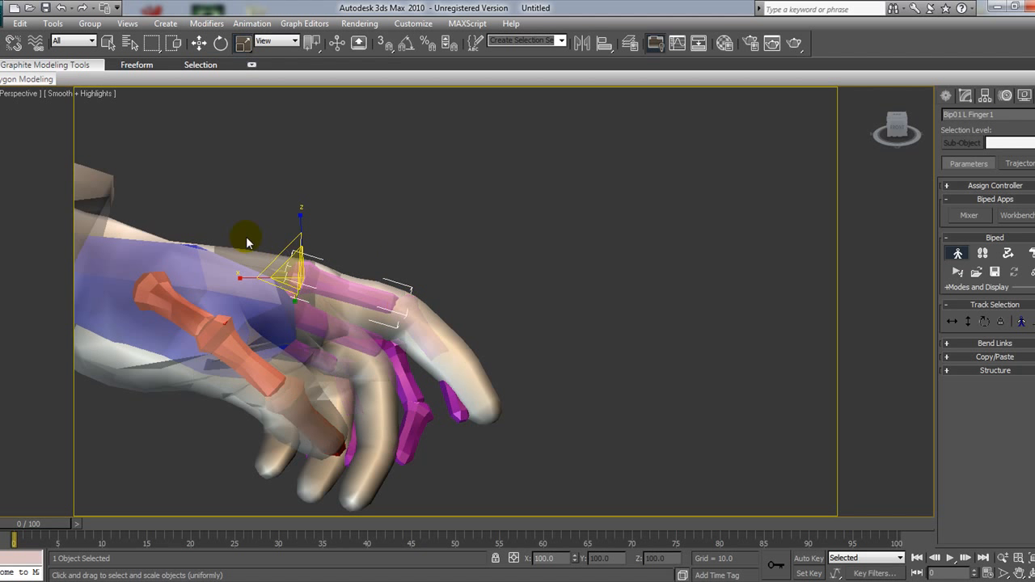
pyautogui.moveTo(243, 276); pyautogui.dragTo(249, 280)
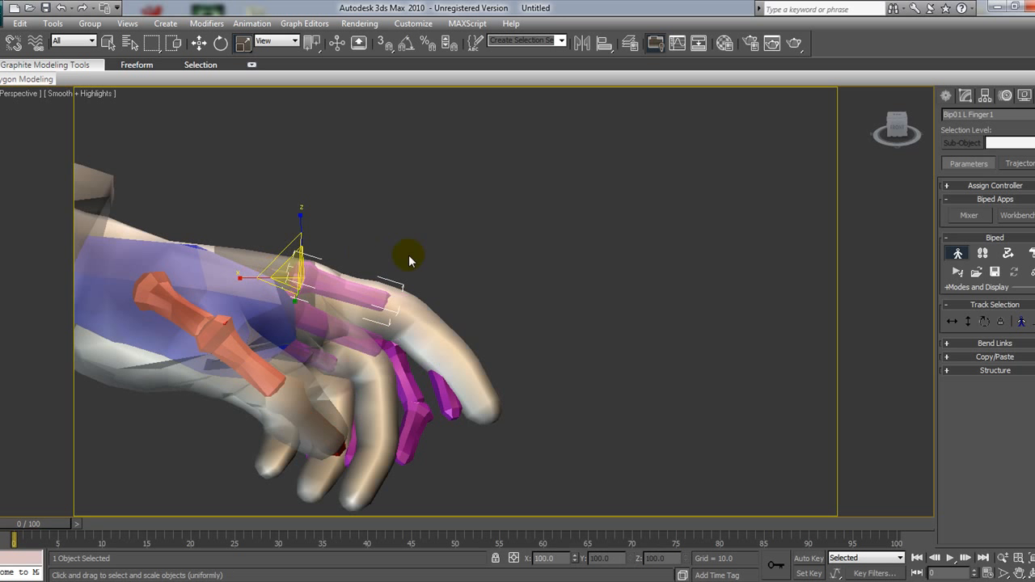
# Rotate the left index finger's middle bone around its local Z axis to follow the bent finger mesh.
pyautogui.click(412, 335)
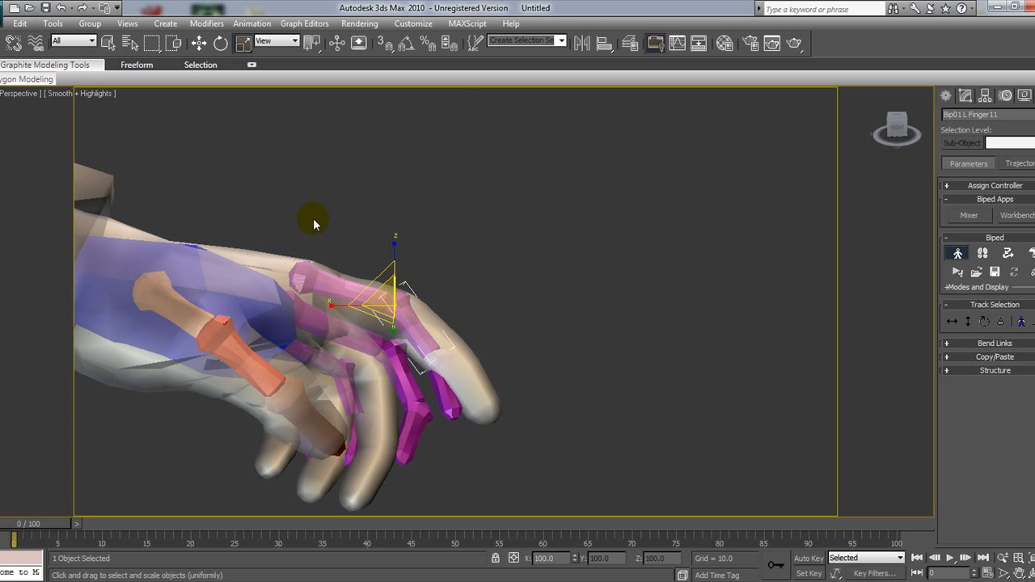
pyautogui.click(221, 43)
pyautogui.moveTo(406, 359)
pyautogui.mouseDown()
pyautogui.moveTo(404, 350)
pyautogui.moveTo(421, 353)
pyautogui.mouseUp()
# Rotate the left index finger's tip bone into line with the fingertip mesh and lengthen it along X.
pyautogui.click(470, 389)
pyautogui.moveTo(470, 388); pyautogui.dragTo(442, 397)
pyautogui.click(243, 43)
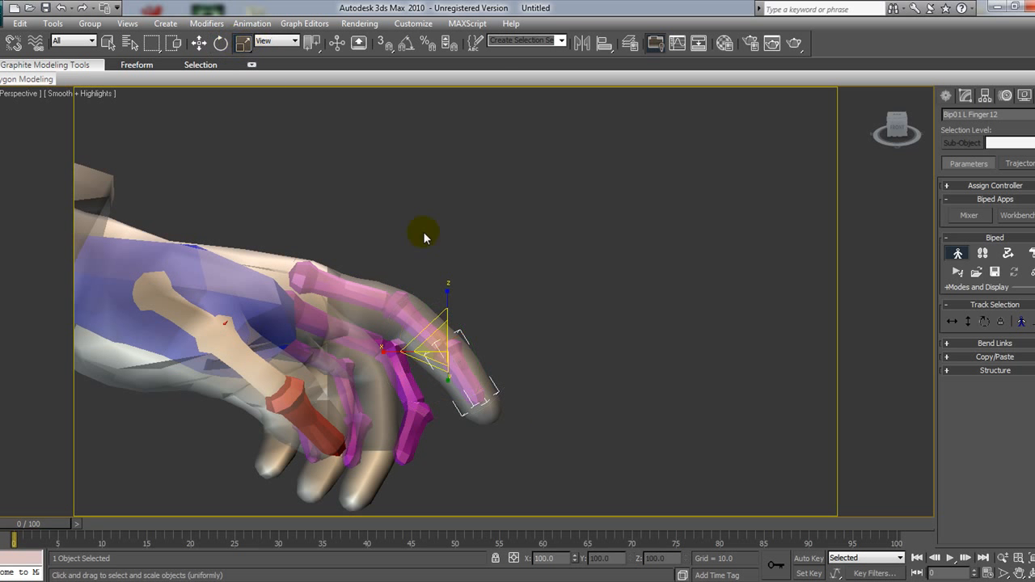
pyautogui.moveTo(394, 351); pyautogui.dragTo(381, 351)
pyautogui.moveTo(902, 126); pyautogui.dragTo(788, 127)
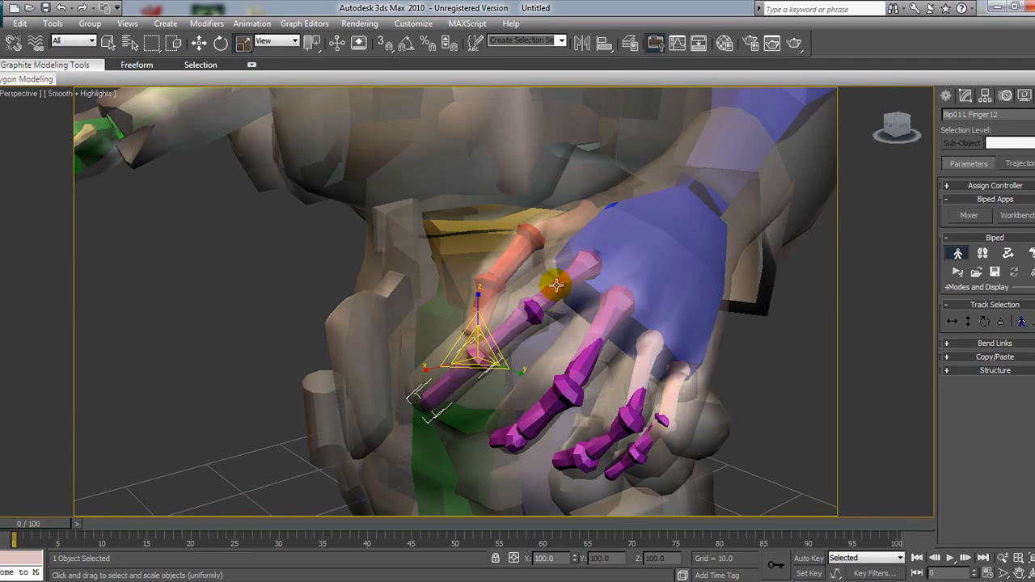
# Move the left index finger's base bone along its local Z and Y axes to seat it in the mesh knuckle.
pyautogui.click(556, 285)
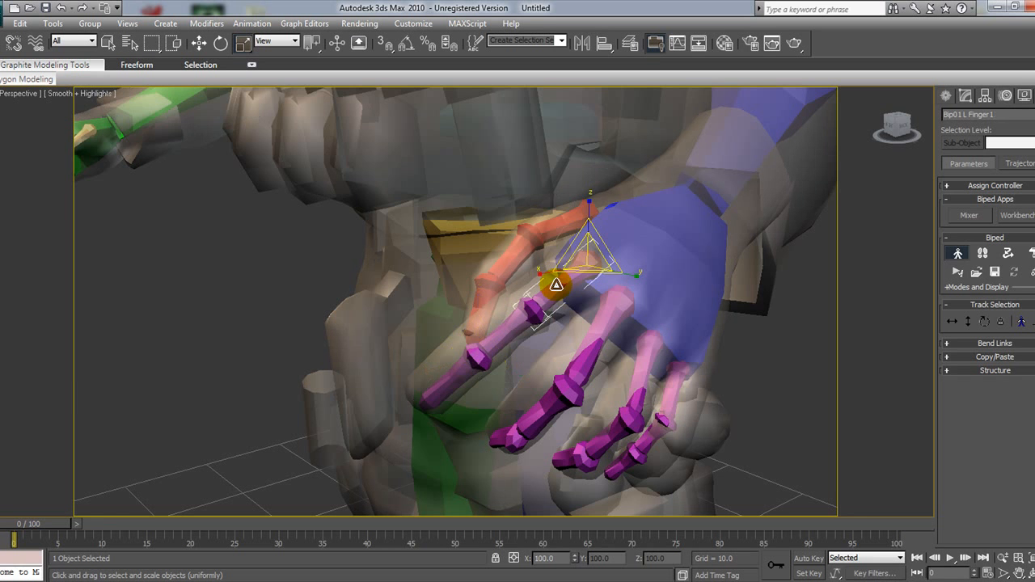
pyautogui.click(201, 43)
pyautogui.moveTo(623, 302); pyautogui.dragTo(614, 294)
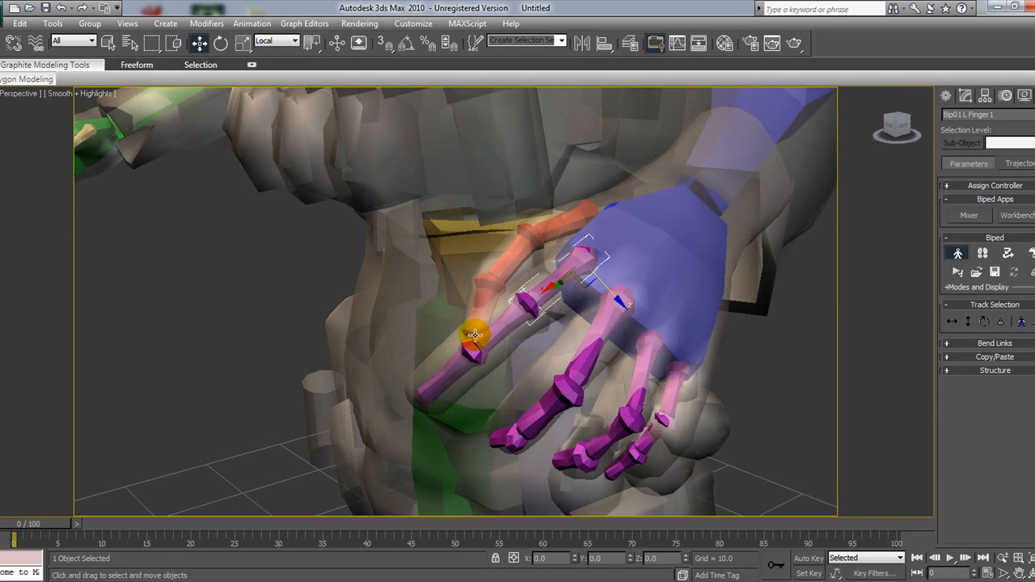
pyautogui.click(490, 336)
pyautogui.click(555, 288)
pyautogui.moveTo(554, 287); pyautogui.dragTo(599, 259)
pyautogui.keyDown('alt'); pyautogui.moveTo(603, 262); pyautogui.dragTo(694, 308, button='middle'); pyautogui.keyUp('alt')
pyautogui.moveTo(595, 300); pyautogui.dragTo(595, 313)
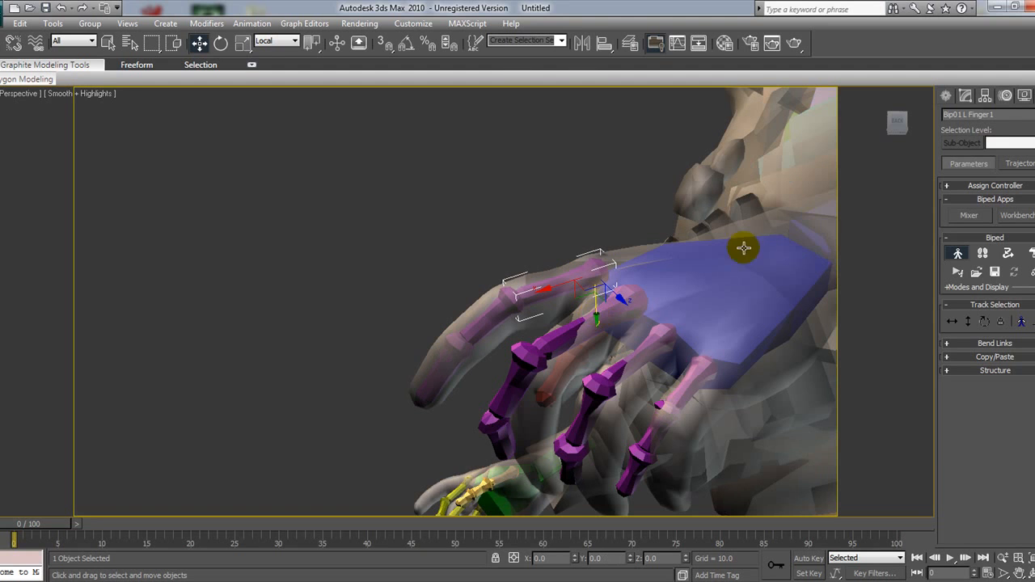
# Rotate the left middle finger's base bone to follow the mesh finger and move it into the knuckle.
pyautogui.moveTo(899, 115)
pyautogui.mouseDown()
pyautogui.moveTo(1033, 125)
pyautogui.moveTo(906, 124)
pyautogui.moveTo(894, 135)
pyautogui.mouseUp()
pyautogui.click(629, 318)
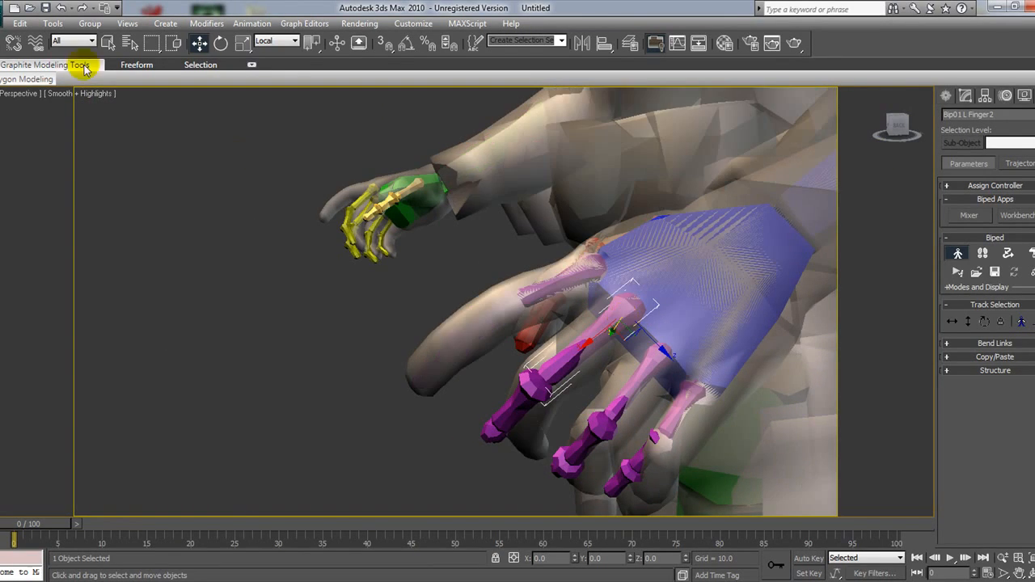
pyautogui.click(221, 42)
pyautogui.moveTo(643, 327); pyautogui.dragTo(660, 345)
pyautogui.moveTo(621, 308); pyautogui.dragTo(598, 317)
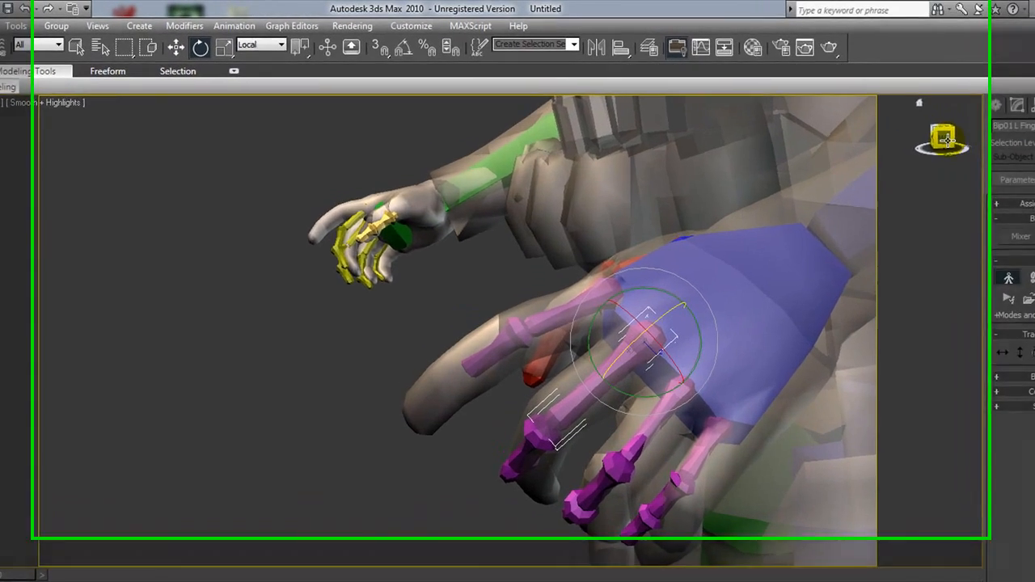
pyautogui.moveTo(900, 128)
pyautogui.mouseDown()
pyautogui.moveTo(882, 126)
pyautogui.moveTo(899, 124)
pyautogui.mouseUp()
pyautogui.click(154, 51)
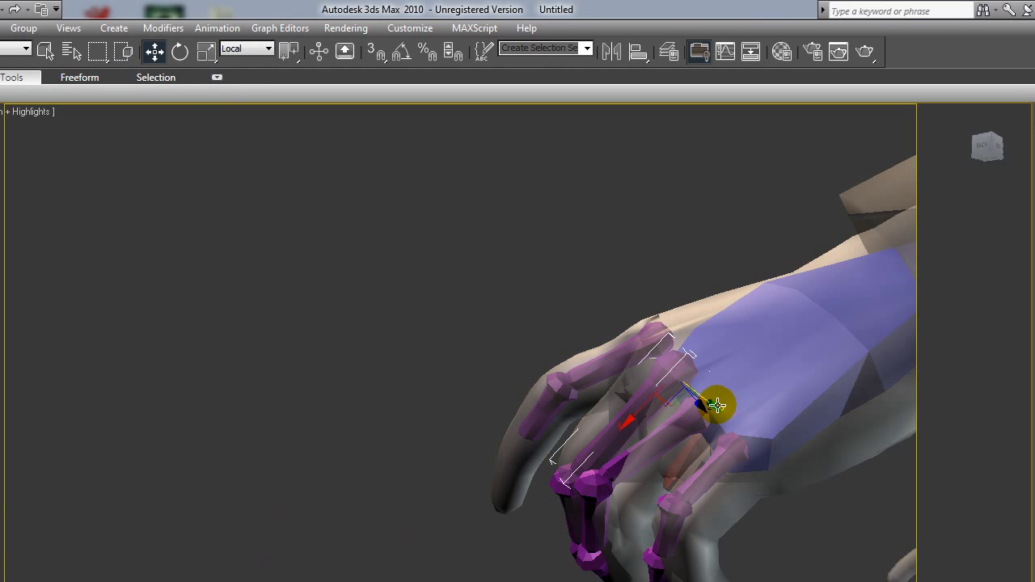
pyautogui.moveTo(711, 402); pyautogui.dragTo(694, 396)
# Fine-tune the left middle finger's base bone rotation around its local axes and shorten it along X to about 91%.
pyautogui.click(199, 47)
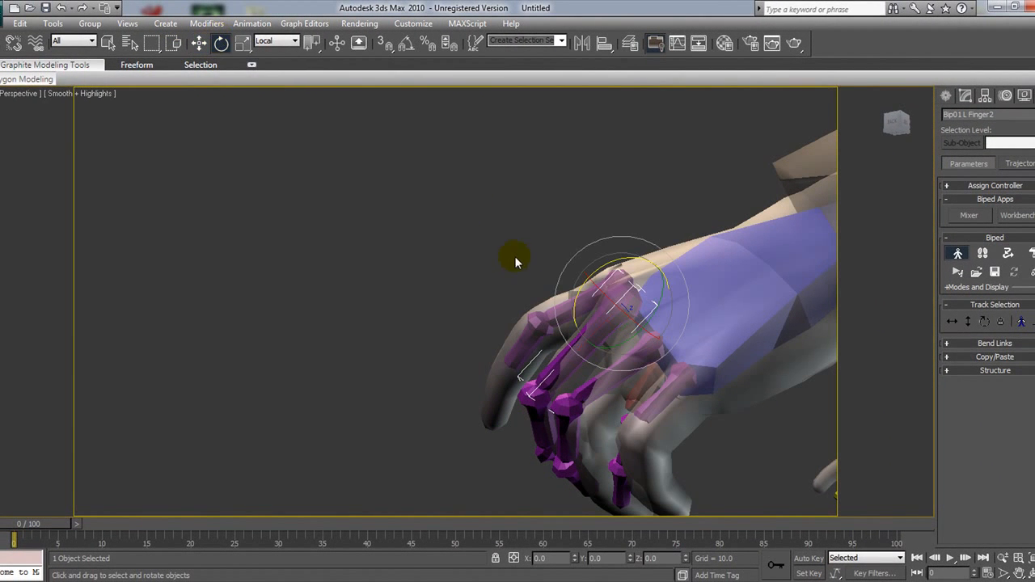
pyautogui.moveTo(576, 296); pyautogui.dragTo(572, 302)
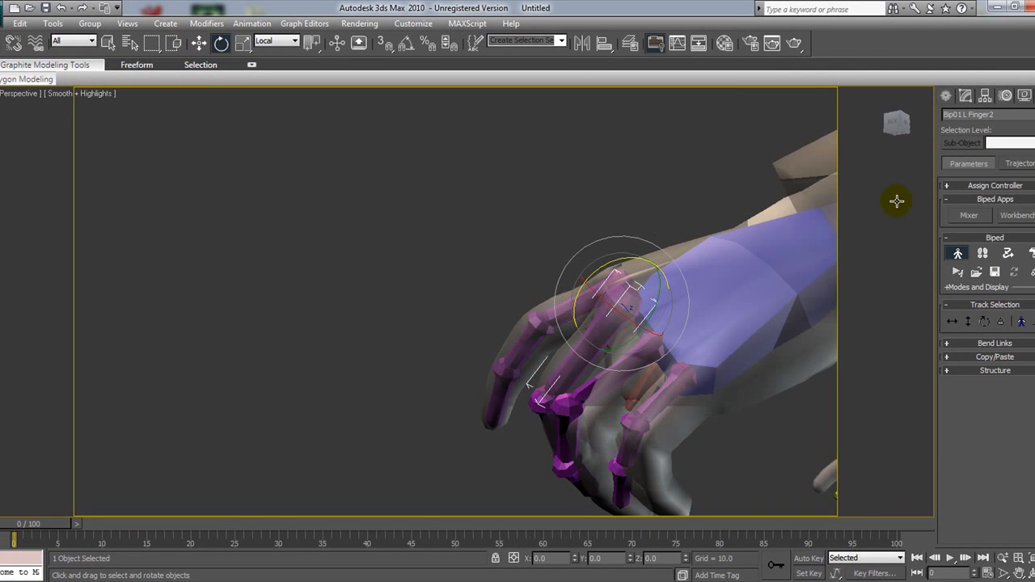
pyautogui.moveTo(894, 132); pyautogui.dragTo(766, 216)
pyautogui.moveTo(619, 282); pyautogui.dragTo(611, 282)
pyautogui.moveTo(571, 331); pyautogui.dragTo(568, 328)
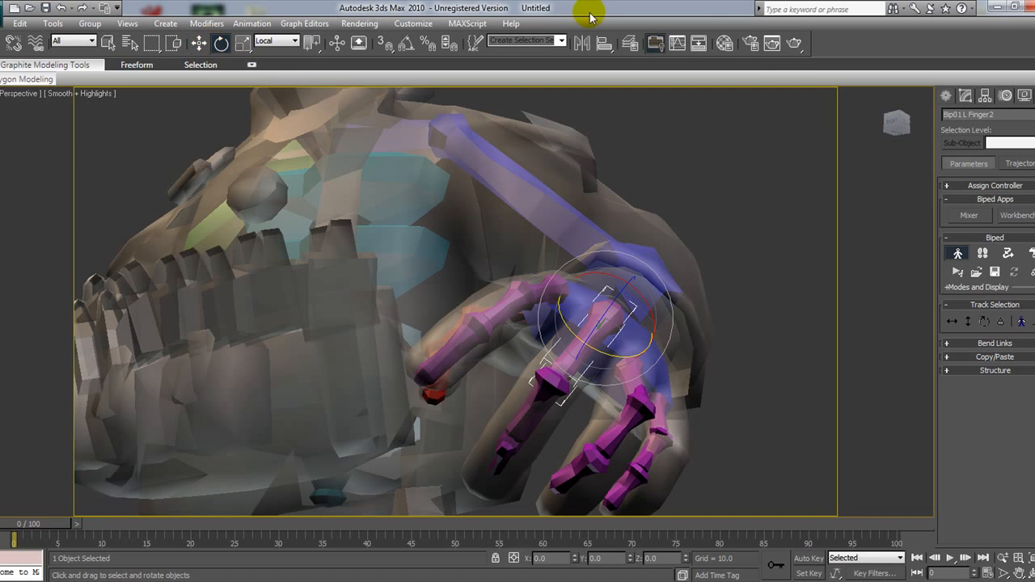
pyautogui.moveTo(894, 119); pyautogui.dragTo(773, 292)
pyautogui.click(241, 44)
pyautogui.moveTo(581, 316); pyautogui.dragTo(570, 307)
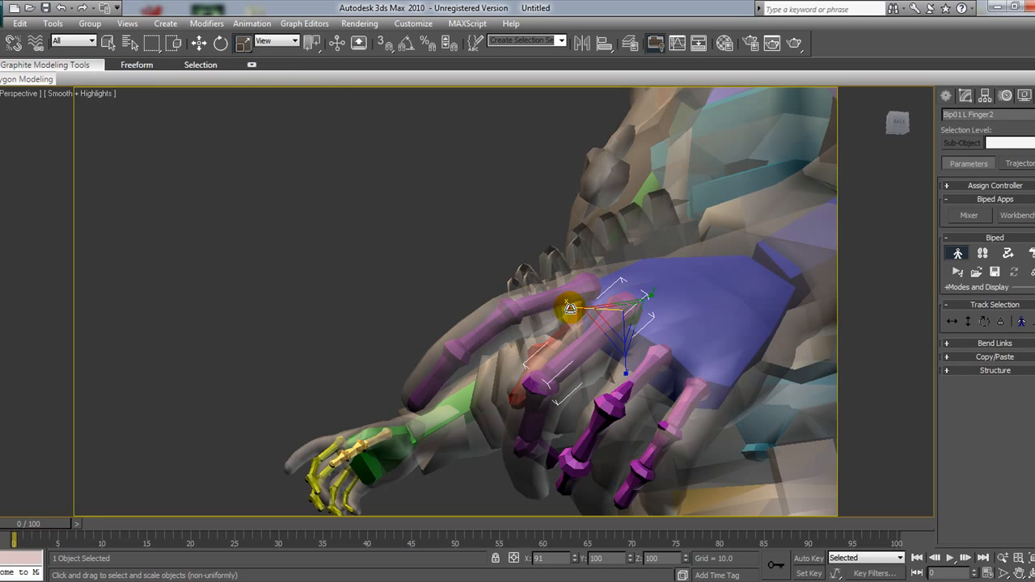
# Rotate the left middle finger's middle bone around its local Z axis to follow the bent finger mesh.
pyautogui.click(221, 43)
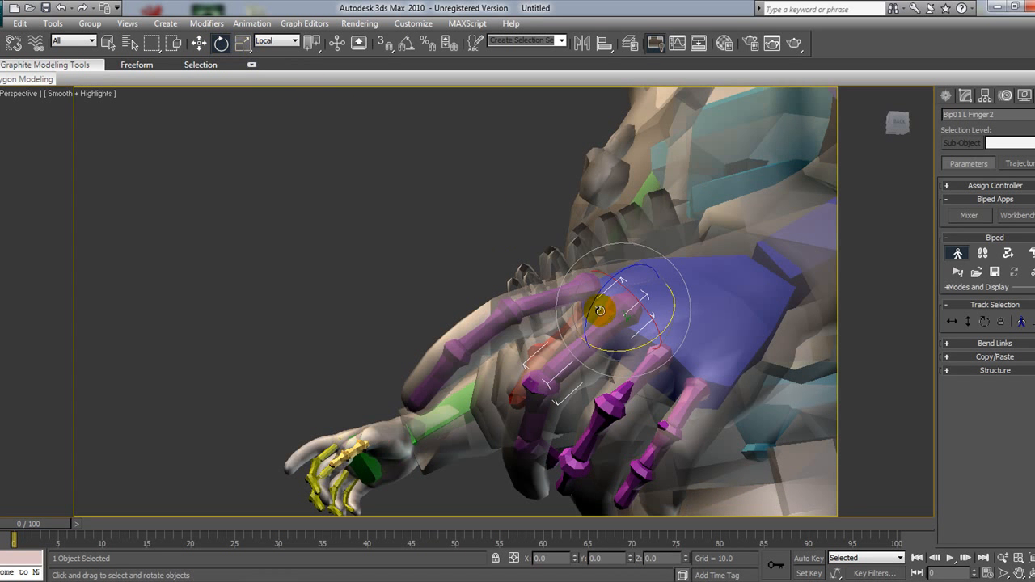
pyautogui.click(526, 434)
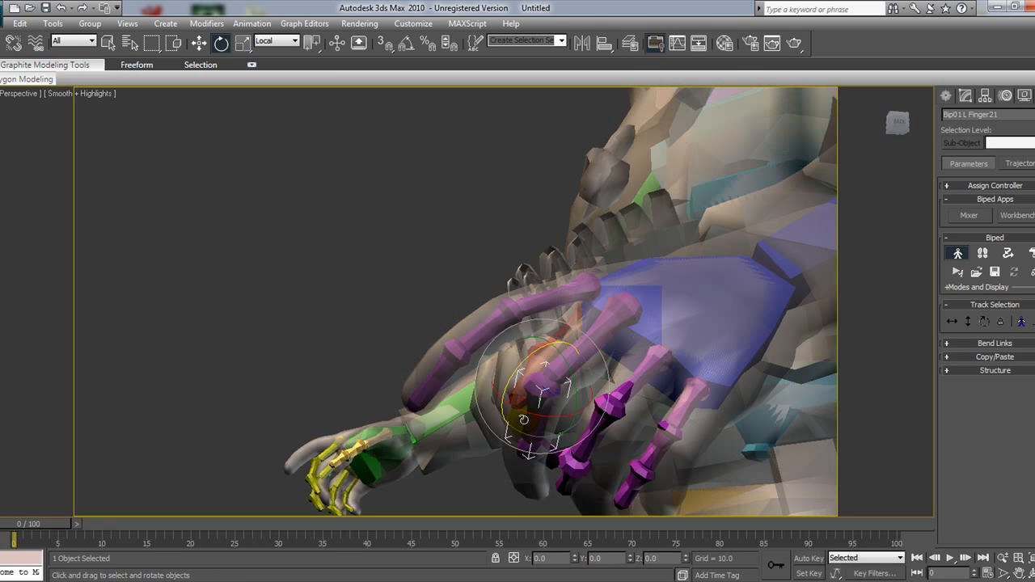
pyautogui.moveTo(513, 392); pyautogui.dragTo(509, 371)
# Rotate the left middle finger's tip bone into line with the fingertip mesh and lengthen it slightly along X.
pyautogui.click(535, 465)
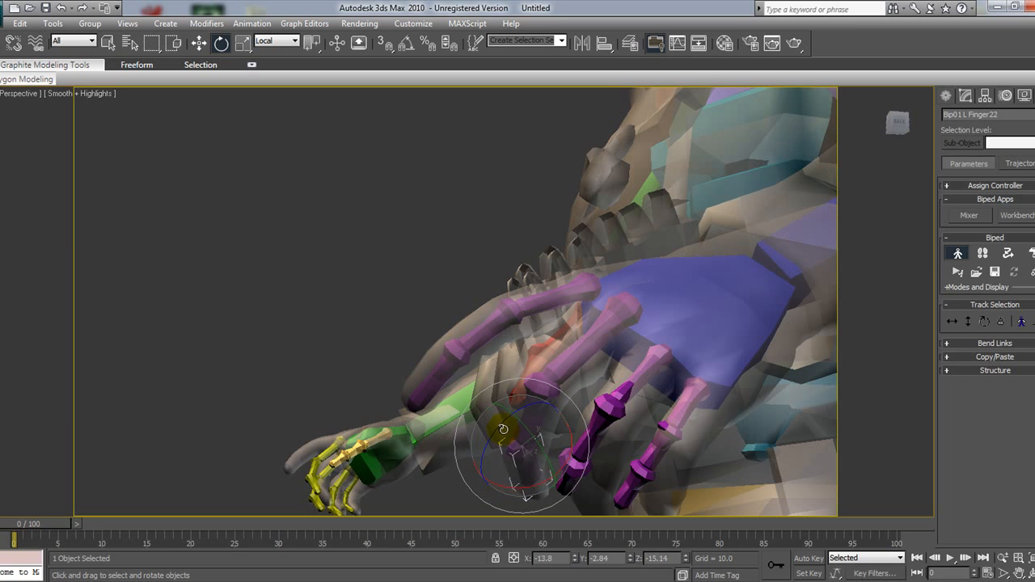
pyautogui.moveTo(504, 426); pyautogui.dragTo(912, 237)
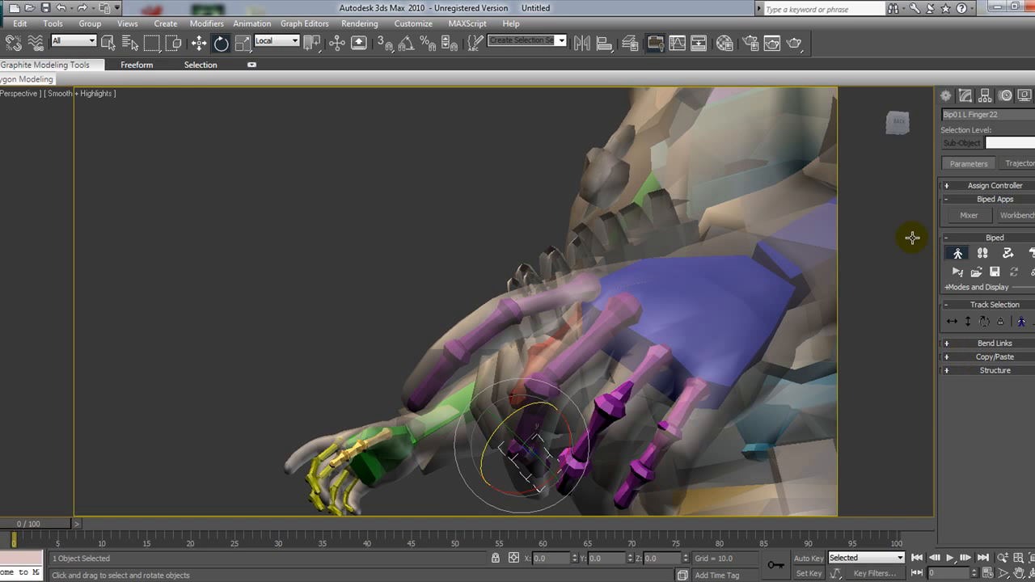
pyautogui.moveTo(899, 124); pyautogui.dragTo(796, 165)
pyautogui.moveTo(569, 391); pyautogui.dragTo(568, 421)
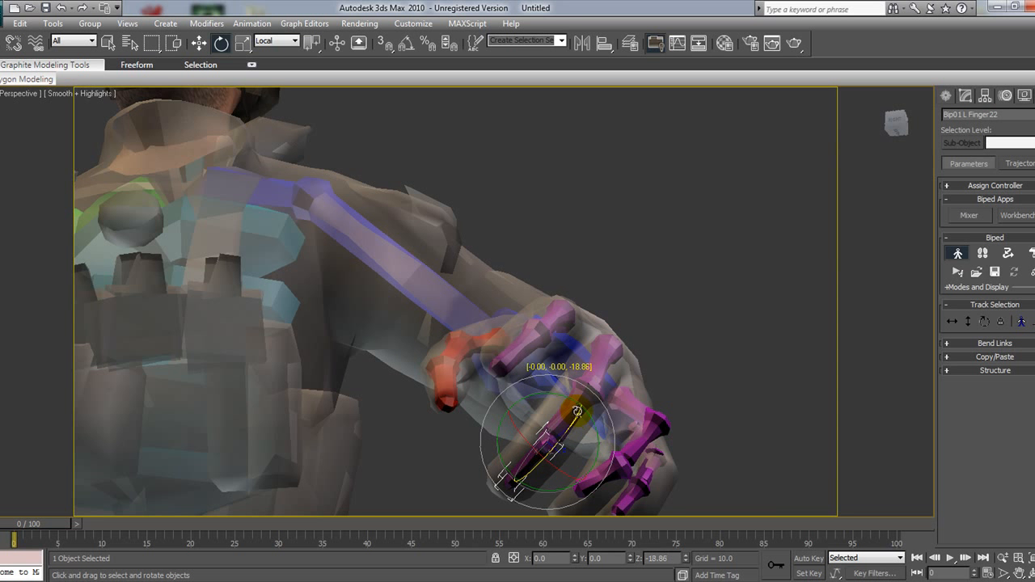
pyautogui.moveTo(578, 407); pyautogui.dragTo(878, 224)
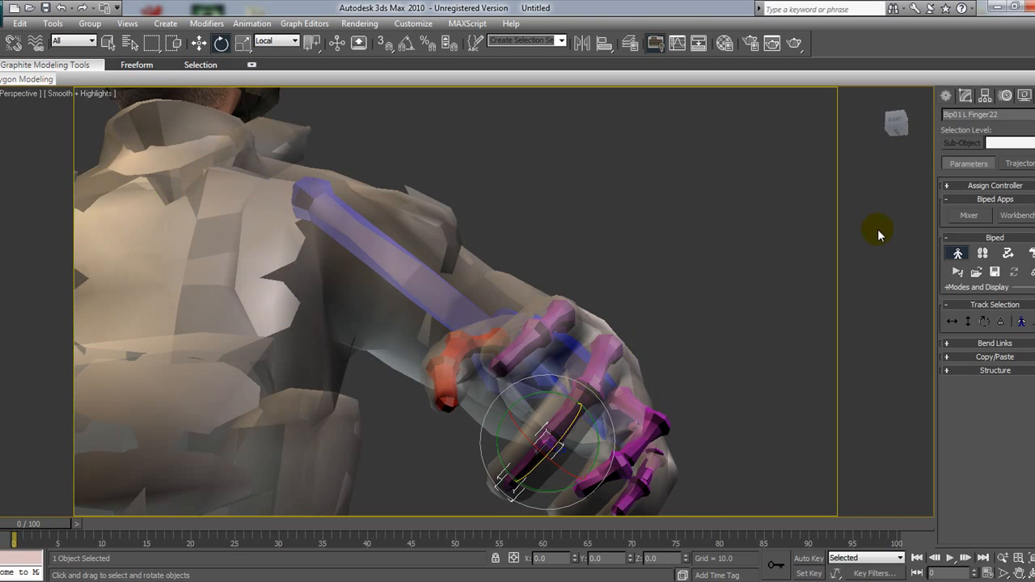
pyautogui.click(243, 42)
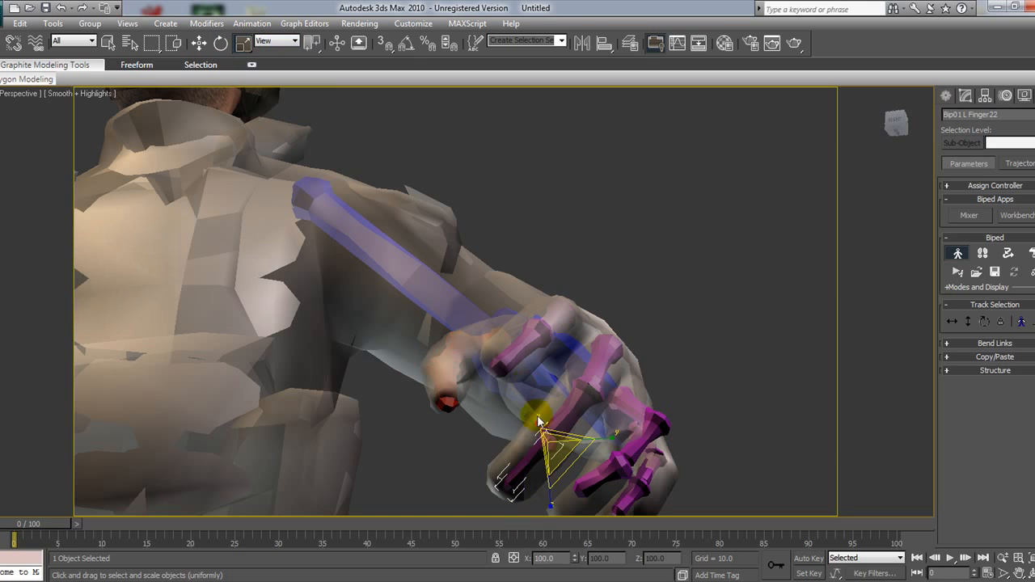
pyautogui.moveTo(542, 423); pyautogui.dragTo(614, 400)
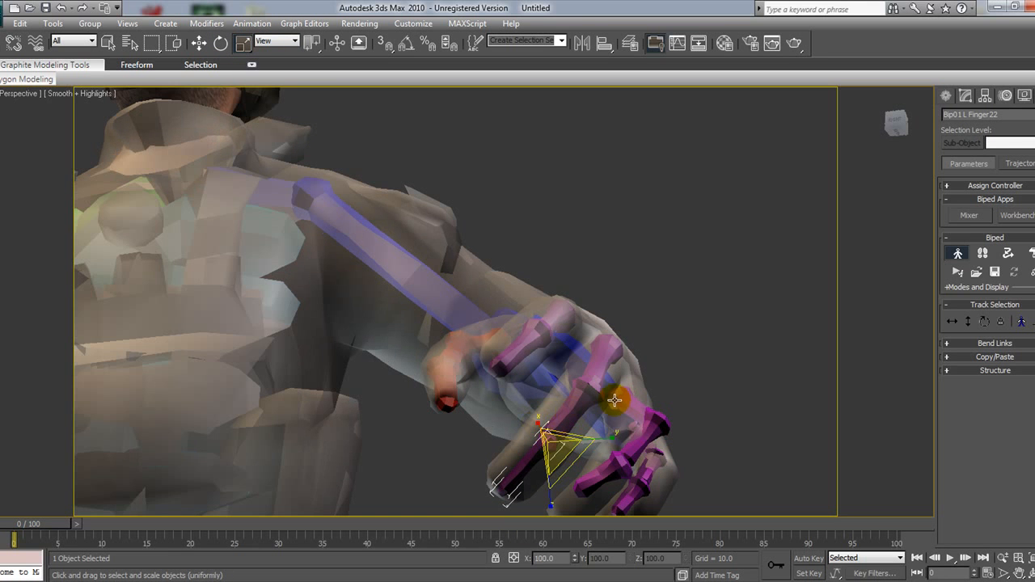
# Rotate the left ring finger's base bone about 20 degrees around local Z and move it into the mesh knuckle.
pyautogui.moveTo(889, 121); pyautogui.dragTo(792, 121)
pyautogui.click(600, 338)
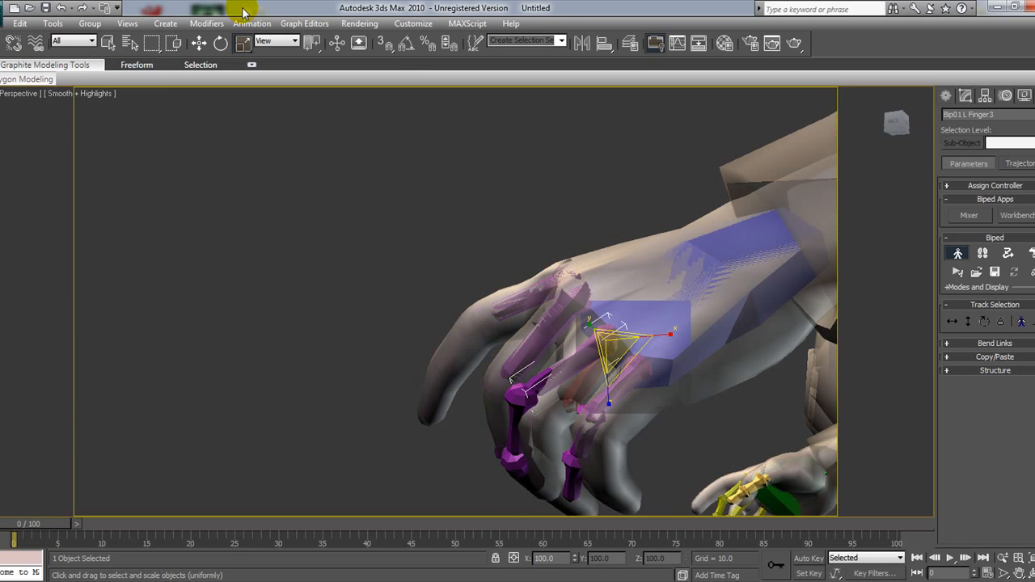
pyautogui.press('e')
pyautogui.moveTo(544, 309); pyautogui.dragTo(563, 343)
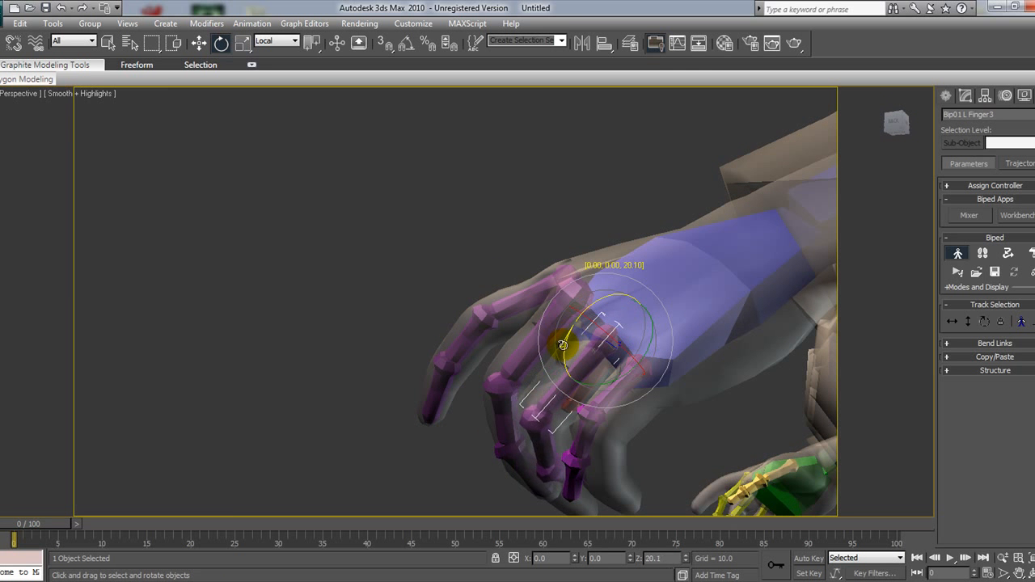
pyautogui.click(199, 43)
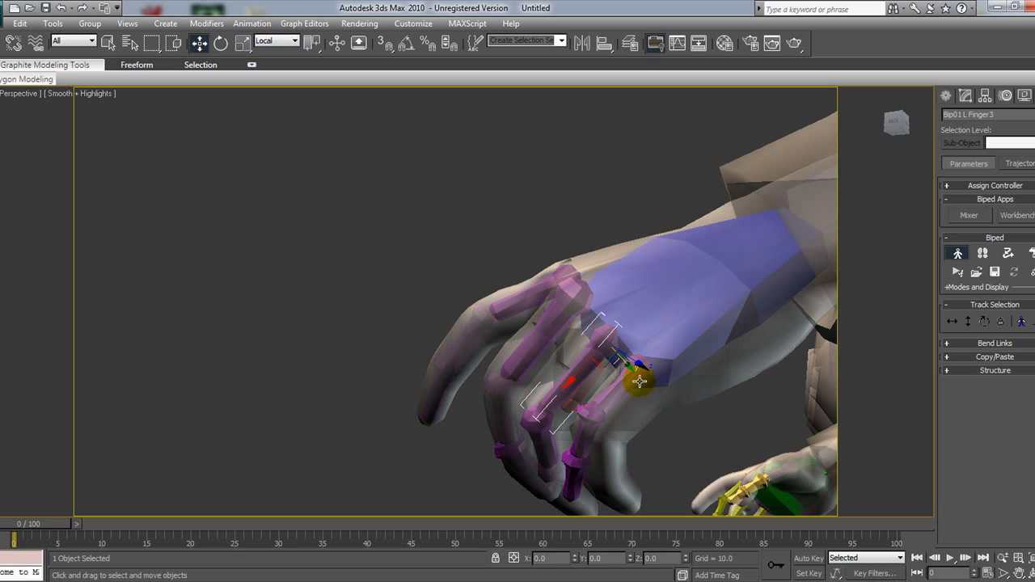
pyautogui.moveTo(624, 366); pyautogui.dragTo(614, 353)
# Shorten the left ring finger's base bone slightly along X and rotate it sideways into line with the mesh finger.
pyautogui.click(243, 43)
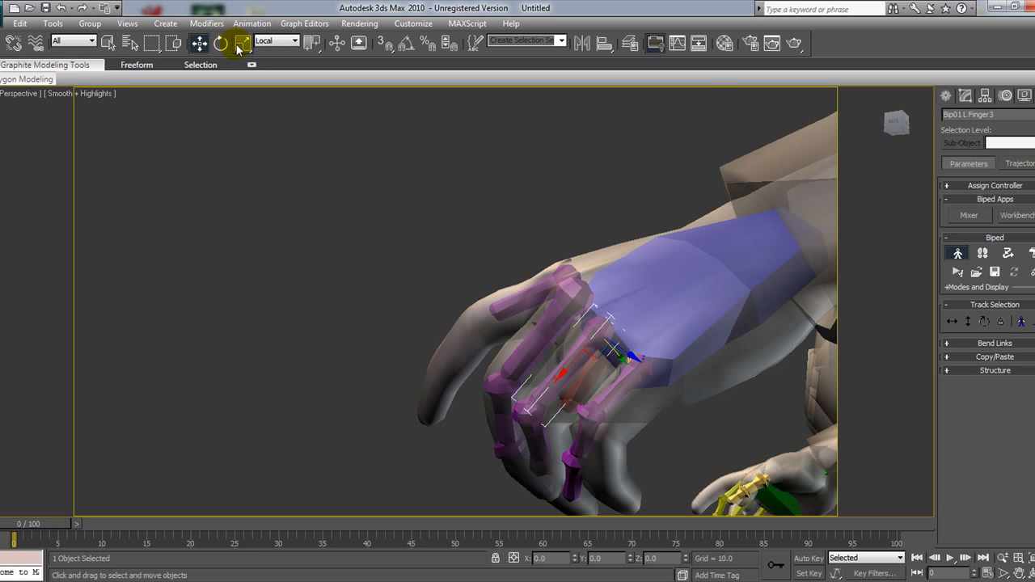
pyautogui.moveTo(655, 326); pyautogui.dragTo(648, 324)
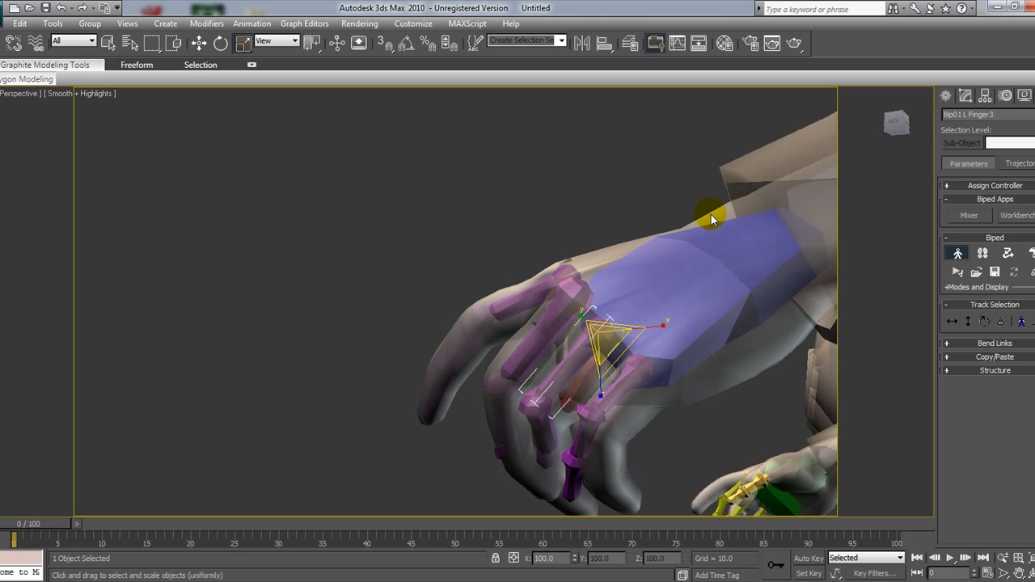
pyautogui.moveTo(897, 124); pyautogui.dragTo(399, 82)
pyautogui.click(221, 44)
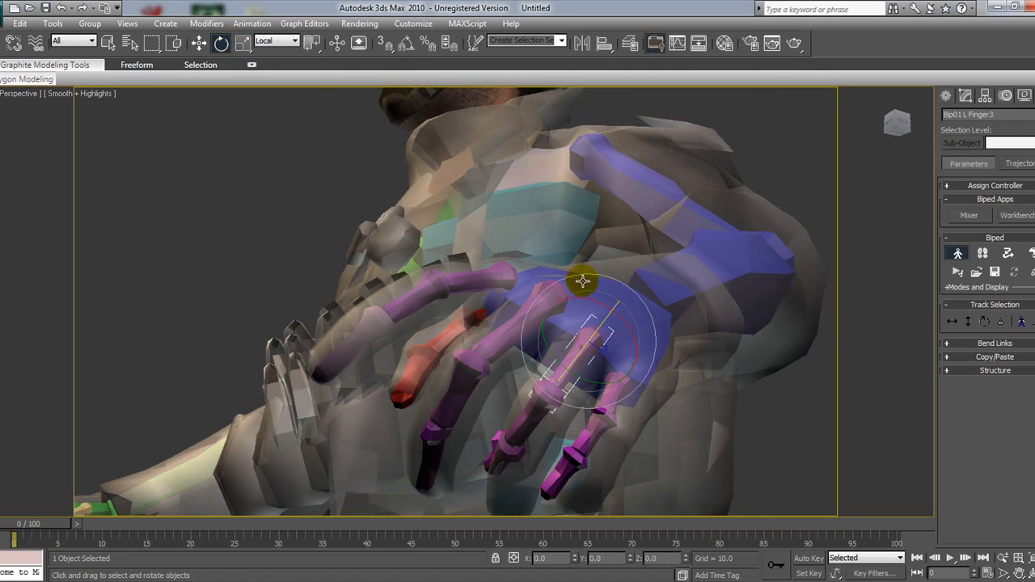
pyautogui.moveTo(596, 304); pyautogui.dragTo(588, 294)
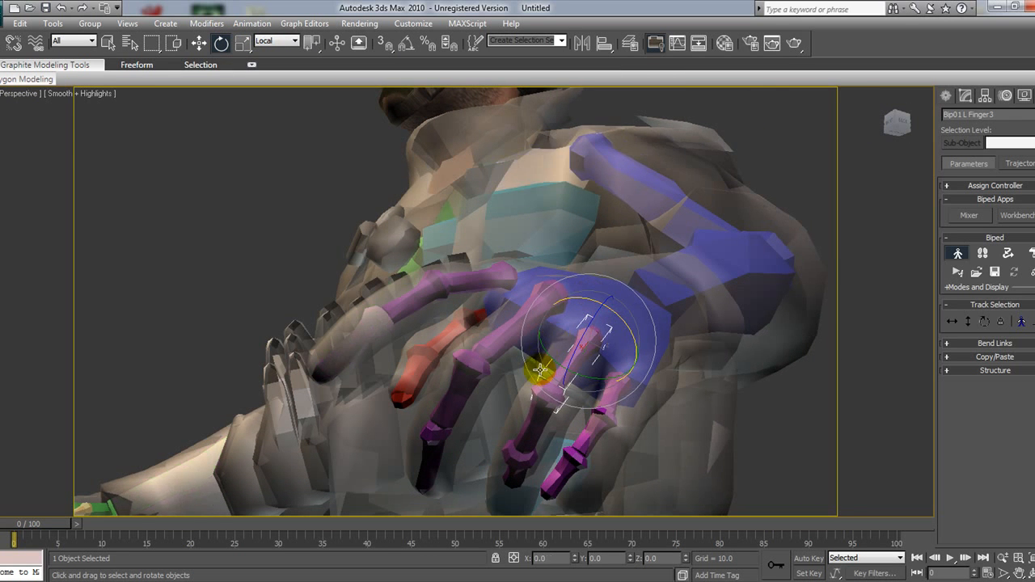
# Rotate the left ring finger's middle bone along the finger mesh and readjust the rotation of its base bone.
pyautogui.click(539, 418)
pyautogui.moveTo(548, 377); pyautogui.dragTo(547, 365)
pyautogui.click(594, 351)
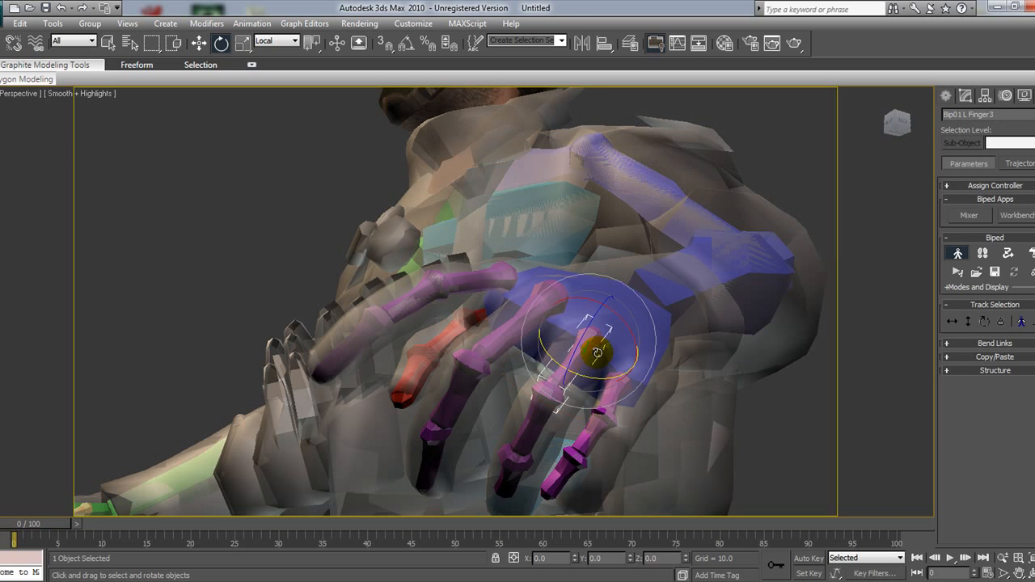
pyautogui.moveTo(620, 317); pyautogui.dragTo(624, 323)
pyautogui.moveTo(907, 126); pyautogui.dragTo(895, 123)
pyautogui.keyDown('alt'); pyautogui.moveTo(199, 133); pyautogui.dragTo(477, 149, button='middle'); pyautogui.keyUp('alt')
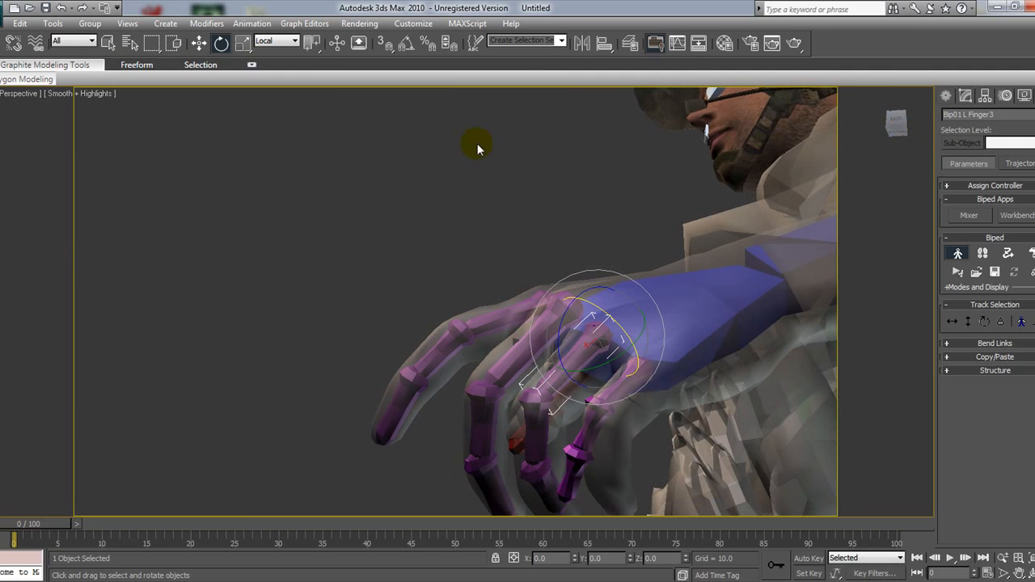
pyautogui.moveTo(560, 316); pyautogui.dragTo(665, 334)
# Lengthen the left ring finger's middle bone along X to about 112% to reach the mesh joint.
pyautogui.click(244, 45)
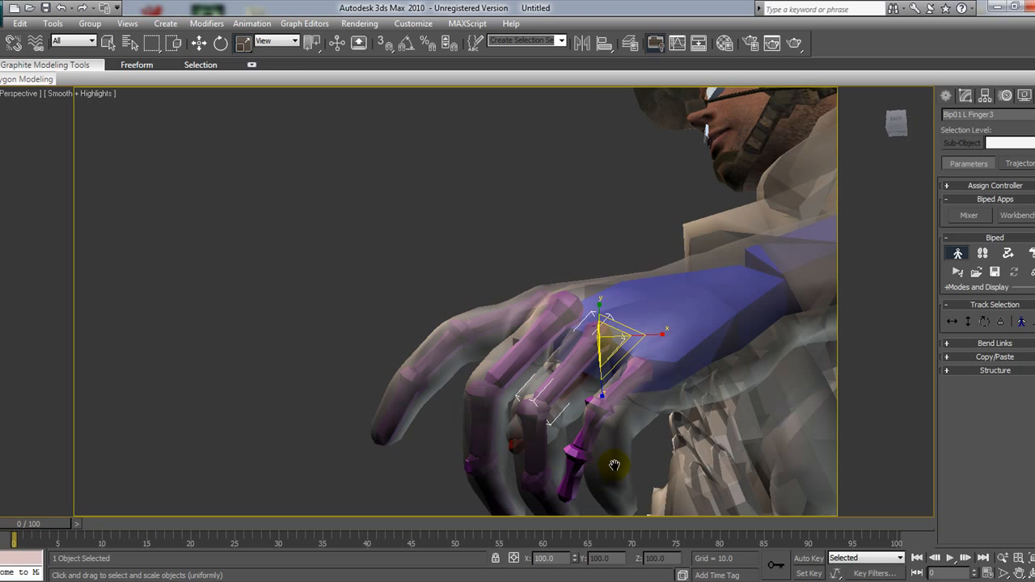
pyautogui.moveTo(614, 468); pyautogui.dragTo(613, 415, button='middle')
pyautogui.moveTo(613, 454); pyautogui.dragTo(586, 384, button='middle')
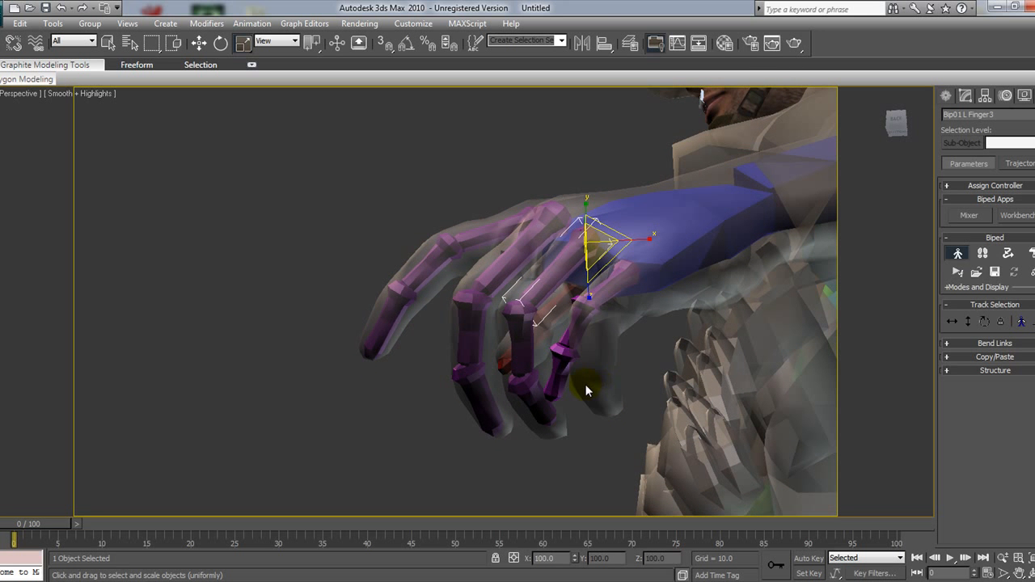
pyautogui.click(525, 337)
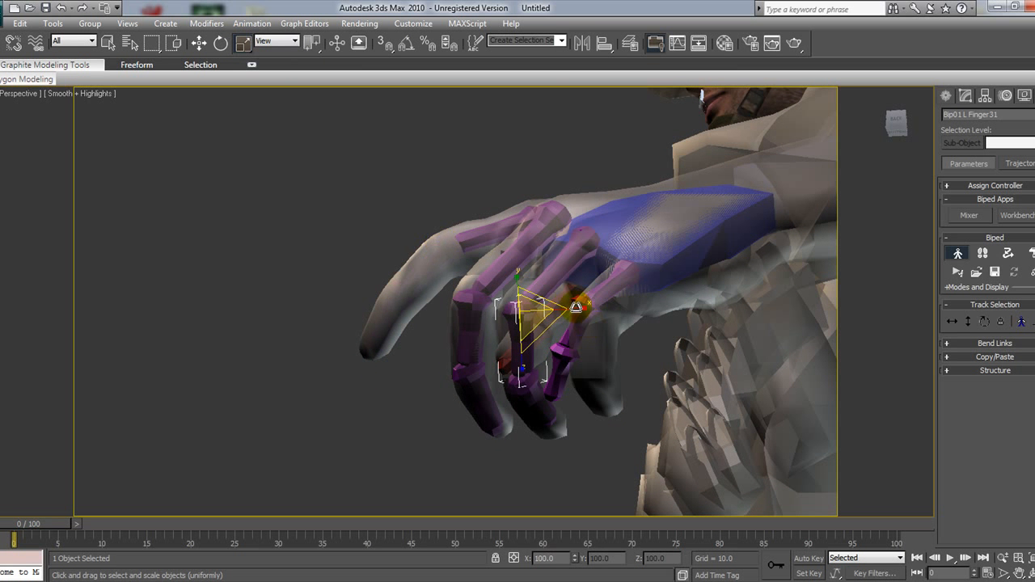
pyautogui.moveTo(577, 309); pyautogui.dragTo(580, 309)
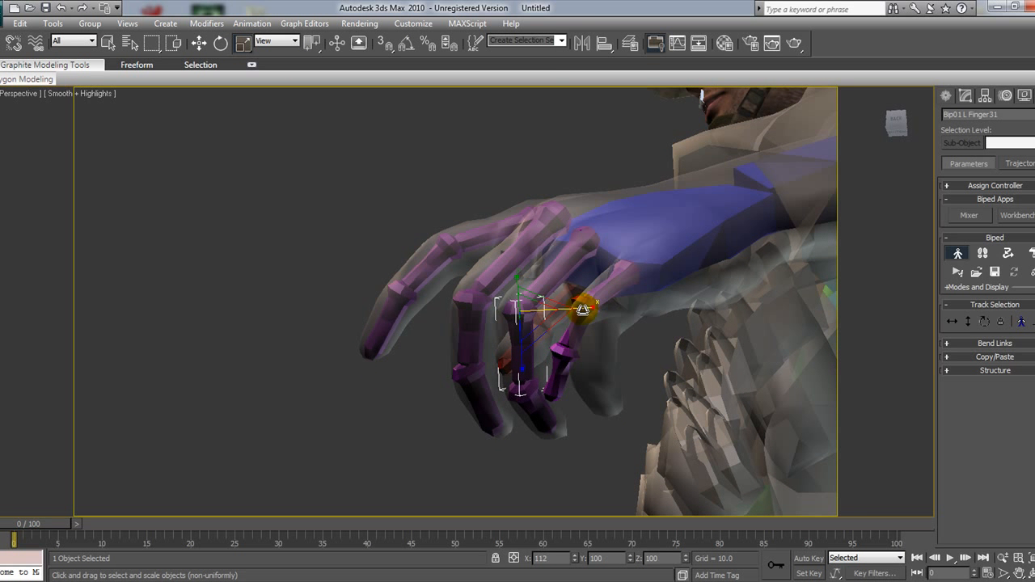
pyautogui.click(536, 408)
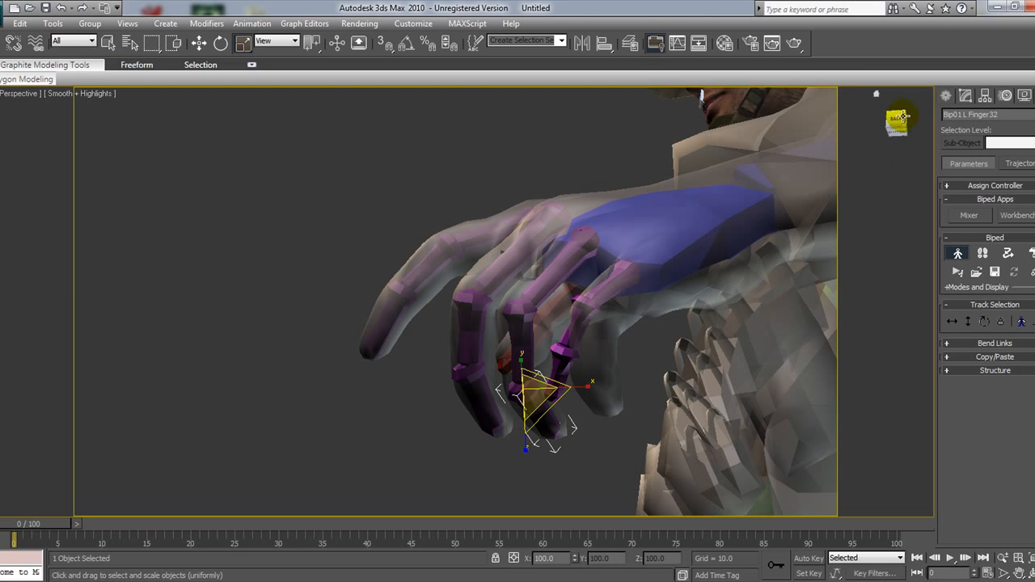
# Move the left little finger's base bone sideways into the mesh knuckle and rotate it into line with the mesh finger.
pyautogui.keyDown('alt'); pyautogui.moveTo(453, 242); pyautogui.dragTo(337, 212, button='middle'); pyautogui.keyUp('alt')
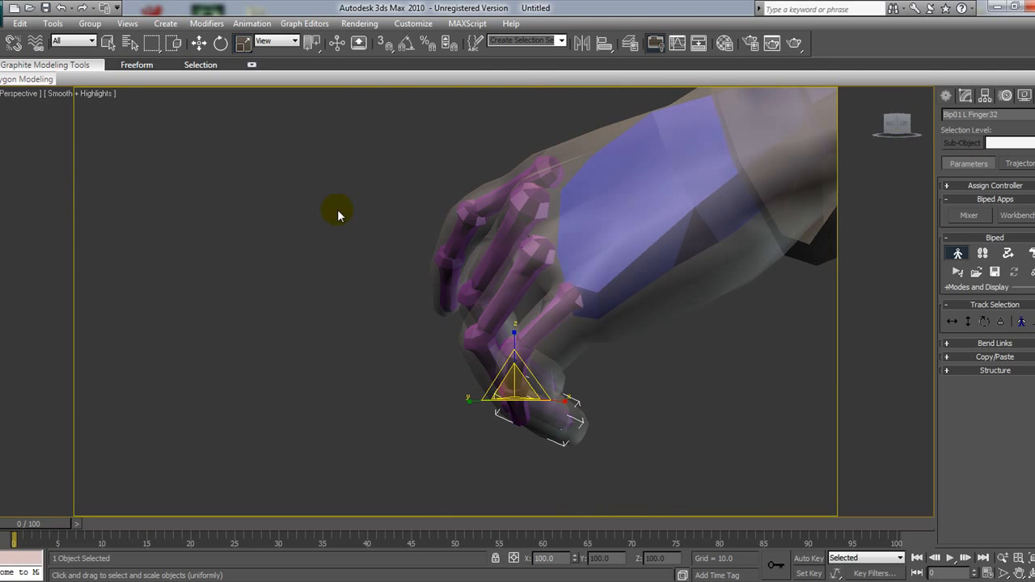
pyautogui.click(887, 122)
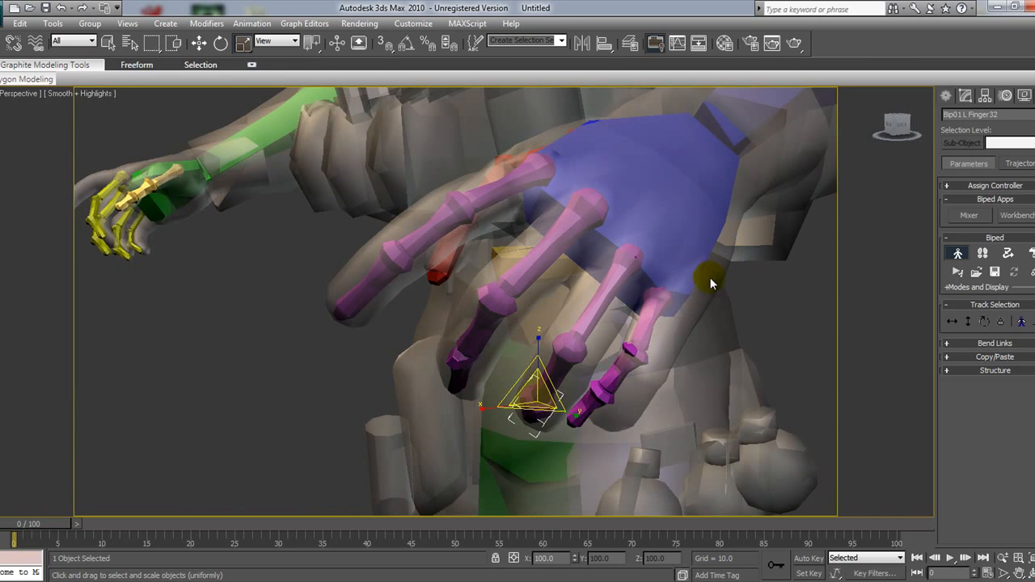
pyautogui.click(708, 278)
pyautogui.click(199, 43)
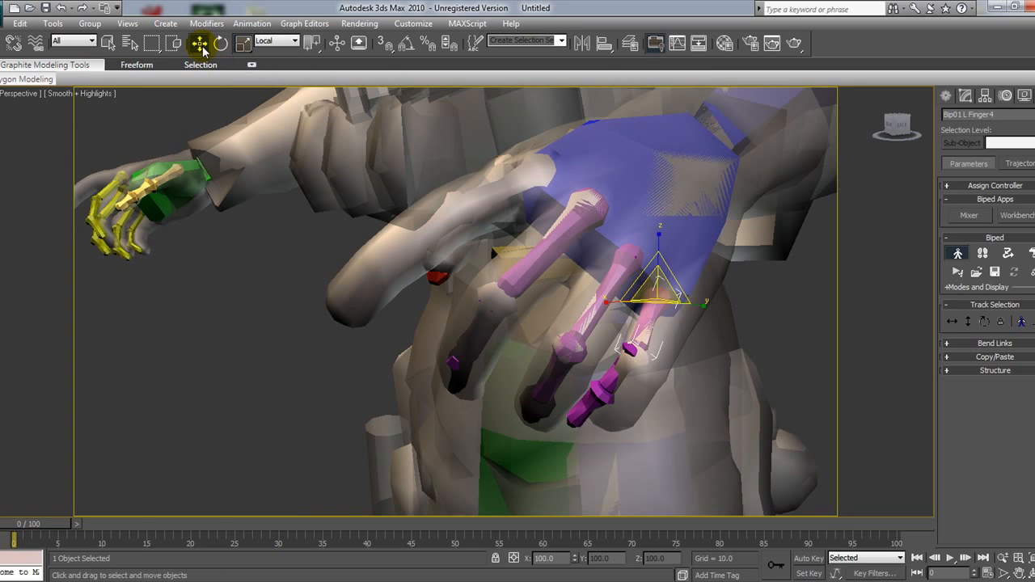
pyautogui.moveTo(689, 324); pyautogui.dragTo(703, 333)
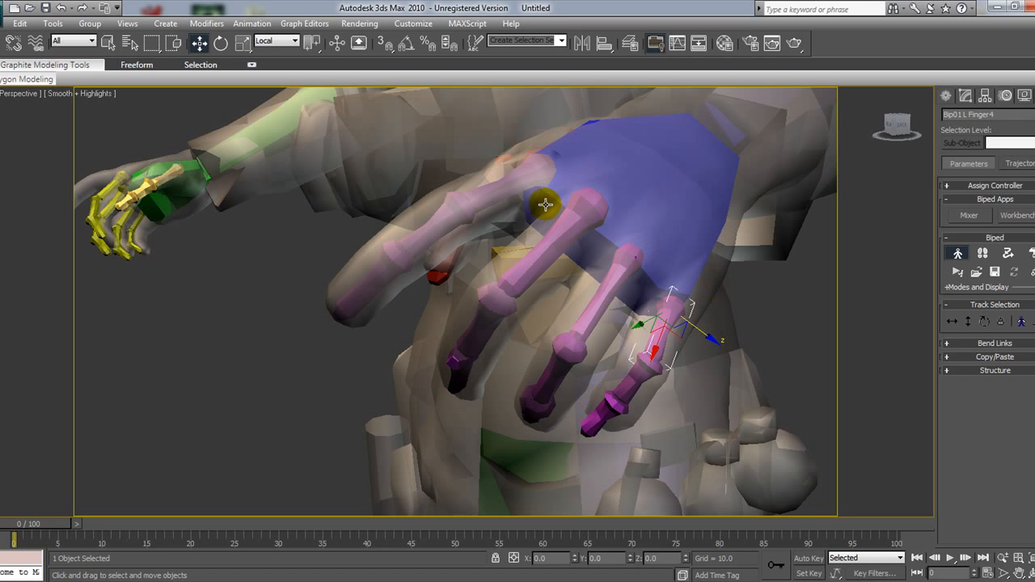
pyautogui.click(221, 43)
pyautogui.moveTo(658, 277); pyautogui.dragTo(643, 278)
# Shift the left little finger's base bone slightly along its local Y axis to centre it inside the mesh finger.
pyautogui.moveTo(898, 135)
pyautogui.mouseDown()
pyautogui.moveTo(907, 130)
pyautogui.moveTo(898, 122)
pyautogui.mouseUp()
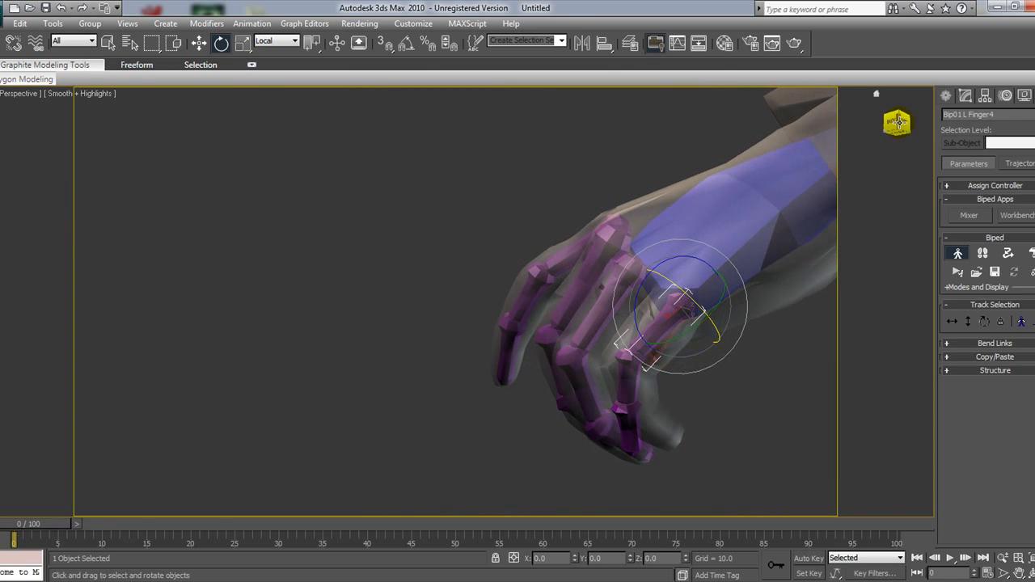
pyautogui.click(242, 43)
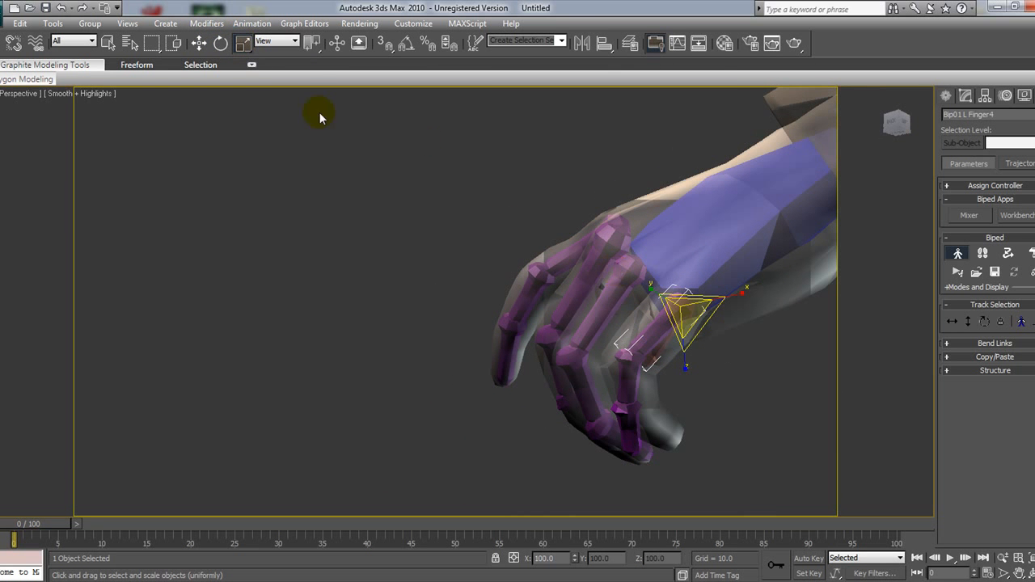
pyautogui.click(199, 45)
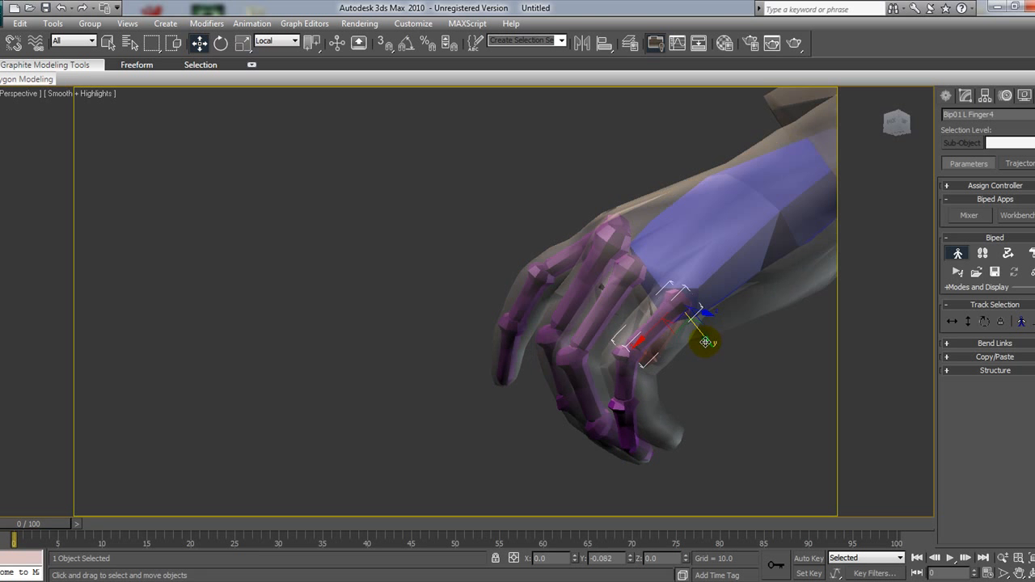
pyautogui.moveTo(702, 338); pyautogui.dragTo(700, 338)
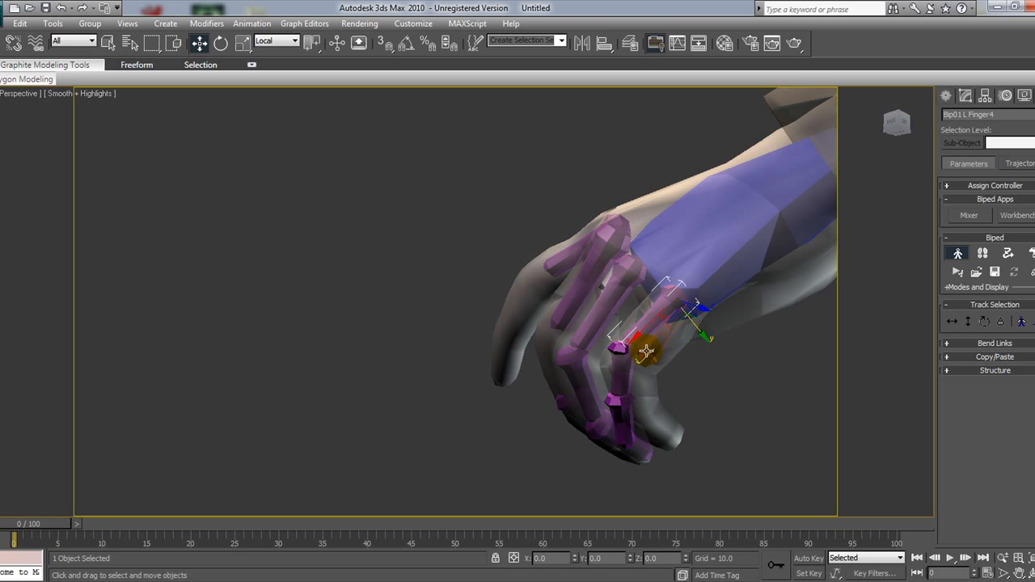
pyautogui.click(700, 339)
pyautogui.click(666, 315)
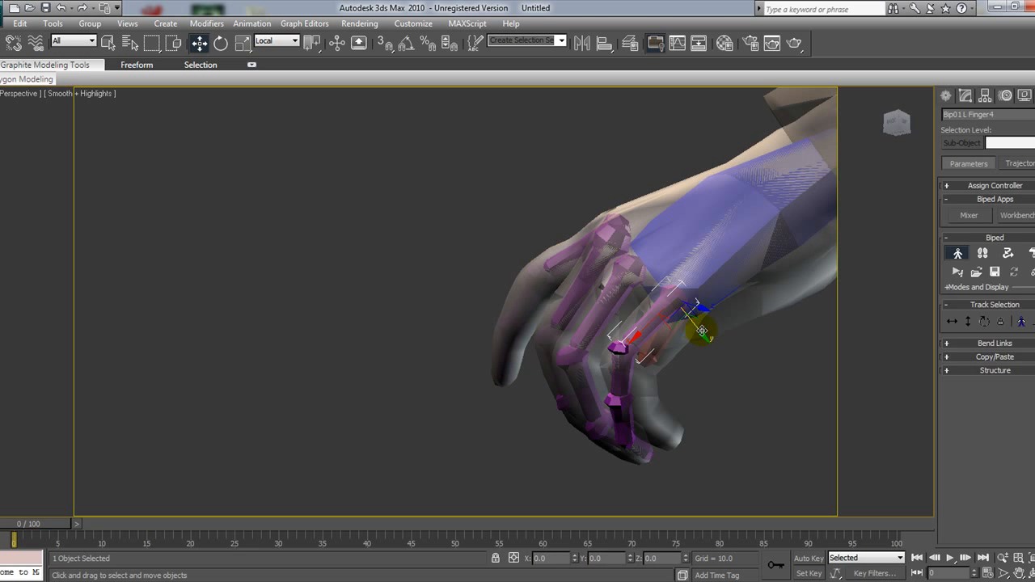
# Rotate the left little finger's middle bone around local Z so that it follows the bend of the mesh finger.
pyautogui.click(221, 43)
pyautogui.click(598, 361)
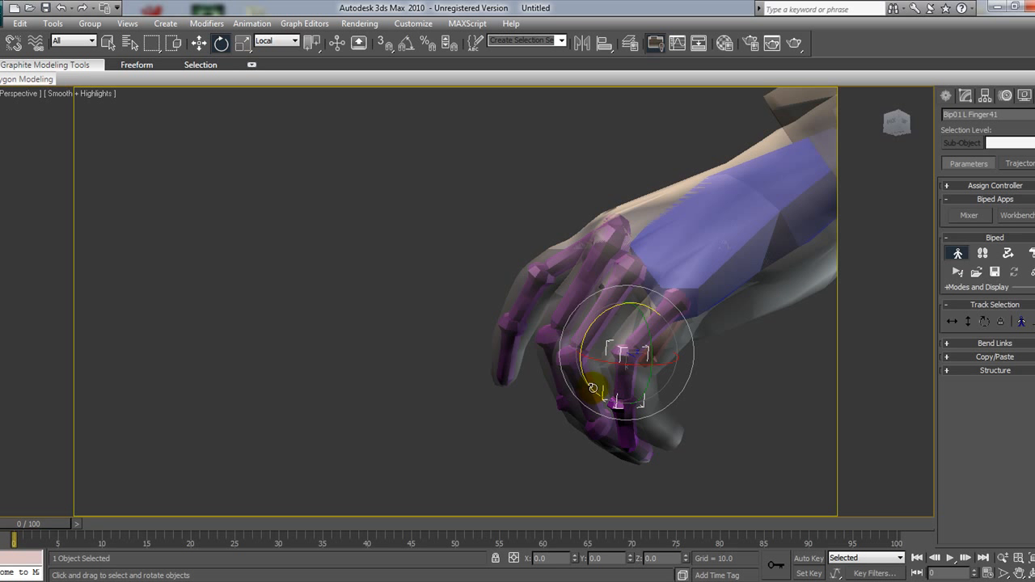
pyautogui.moveTo(587, 384); pyautogui.dragTo(586, 432)
pyautogui.click(643, 438)
pyautogui.moveTo(921, 126); pyautogui.dragTo(752, 358)
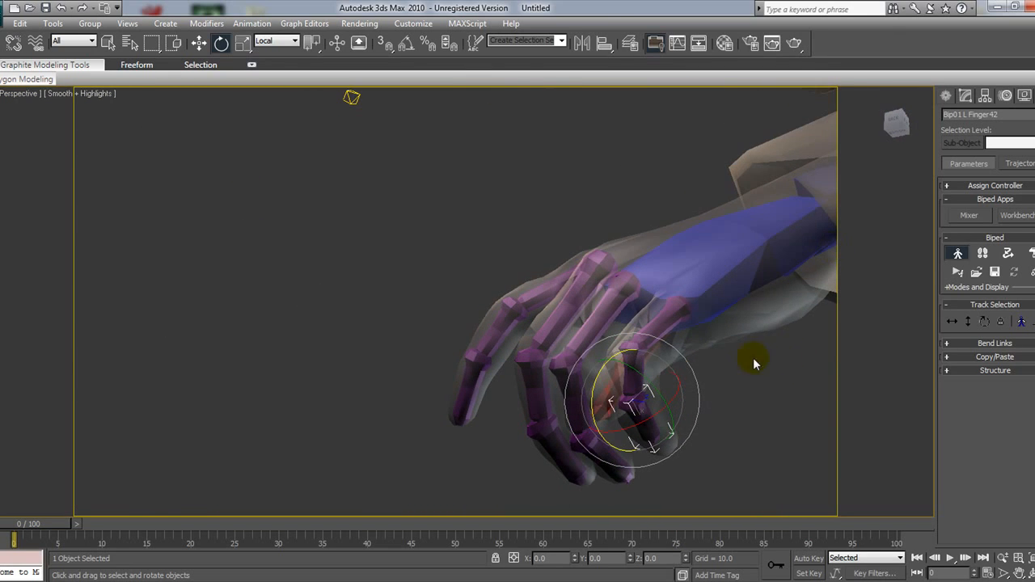
# Lengthen the left little finger's middle bone along X to the mesh joint and rotate the fingertip bone into the mesh.
pyautogui.click(619, 376)
pyautogui.click(243, 43)
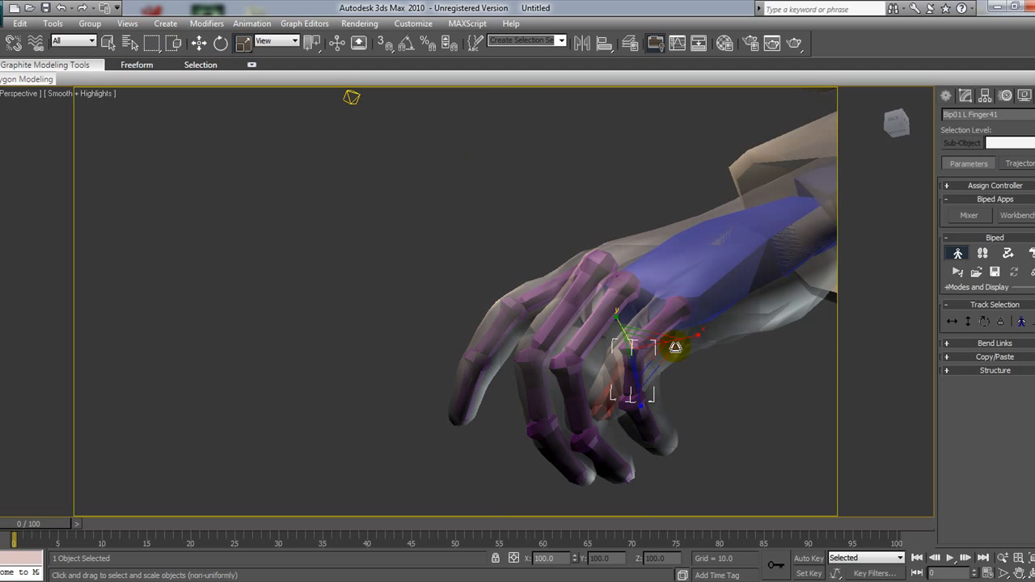
pyautogui.moveTo(688, 340); pyautogui.dragTo(702, 338)
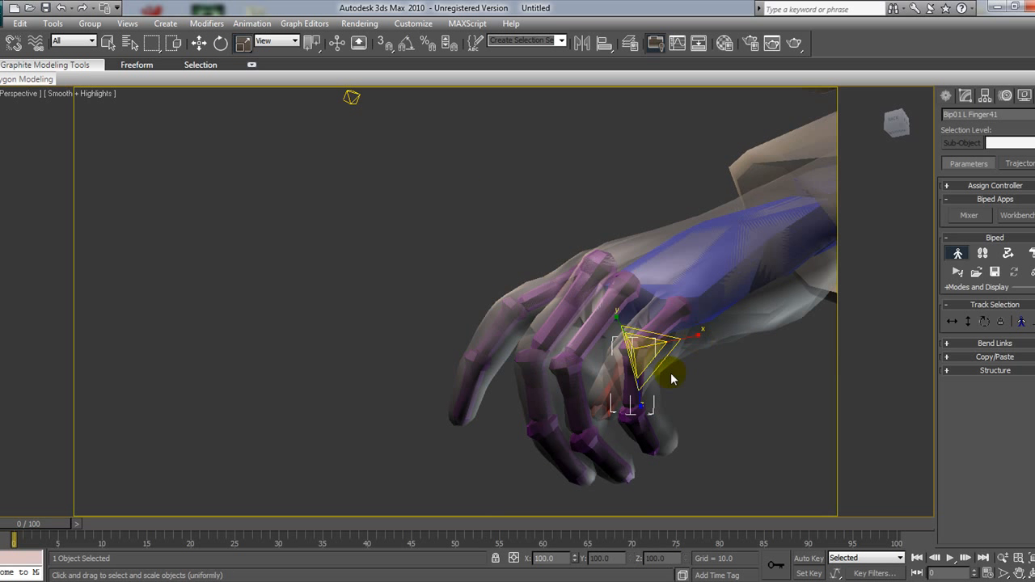
pyautogui.click(644, 417)
pyautogui.click(221, 43)
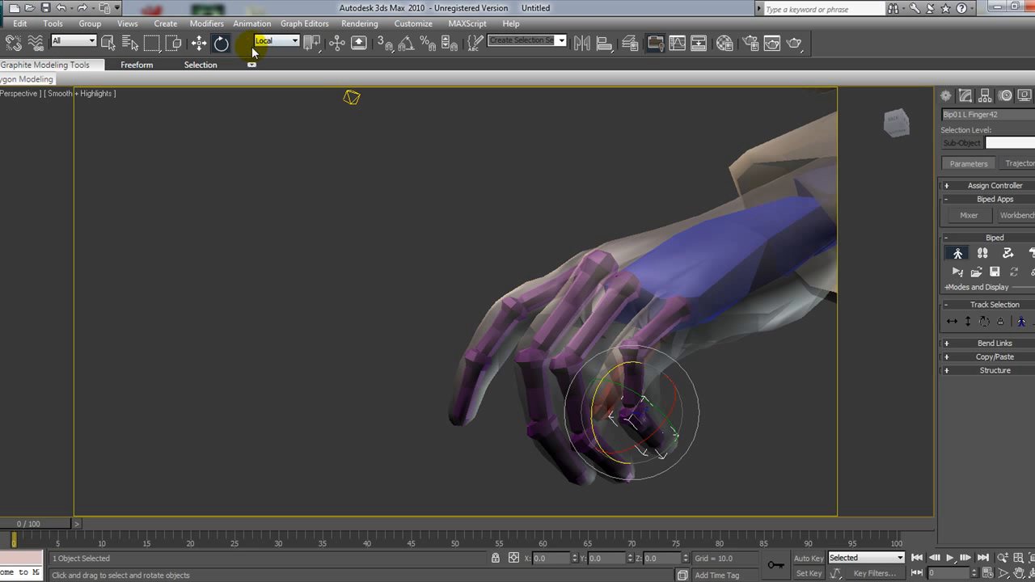
pyautogui.moveTo(681, 407); pyautogui.dragTo(694, 405)
# Examine both hands and the whole soldier to check how the Biped bones sit inside the meshes.
pyautogui.moveTo(898, 139); pyautogui.dragTo(436, 339)
pyautogui.moveTo(349, 326); pyautogui.dragTo(584, 289, button='middle')
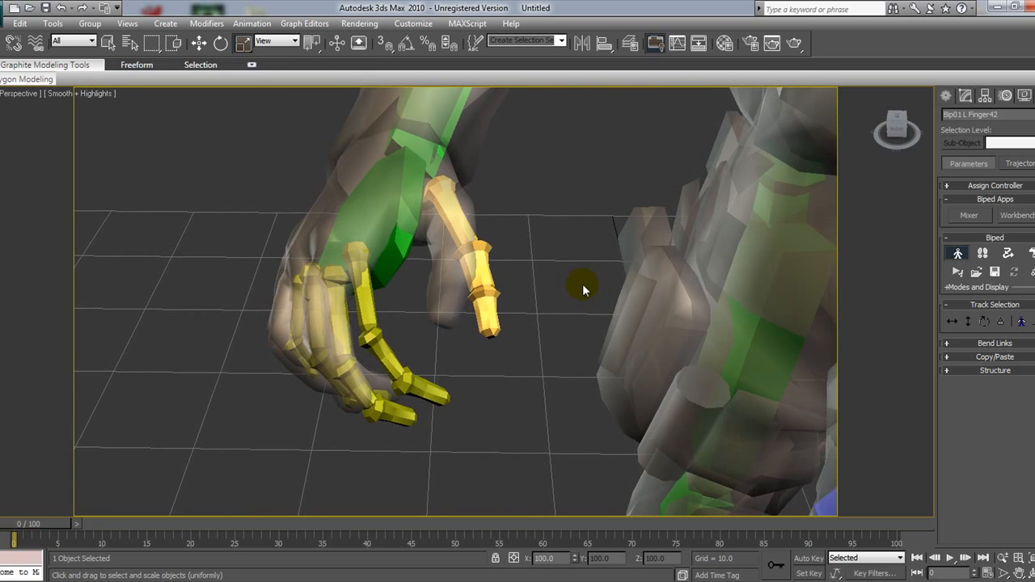
pyautogui.moveTo(722, 316); pyautogui.dragTo(203, 381, button='middle')
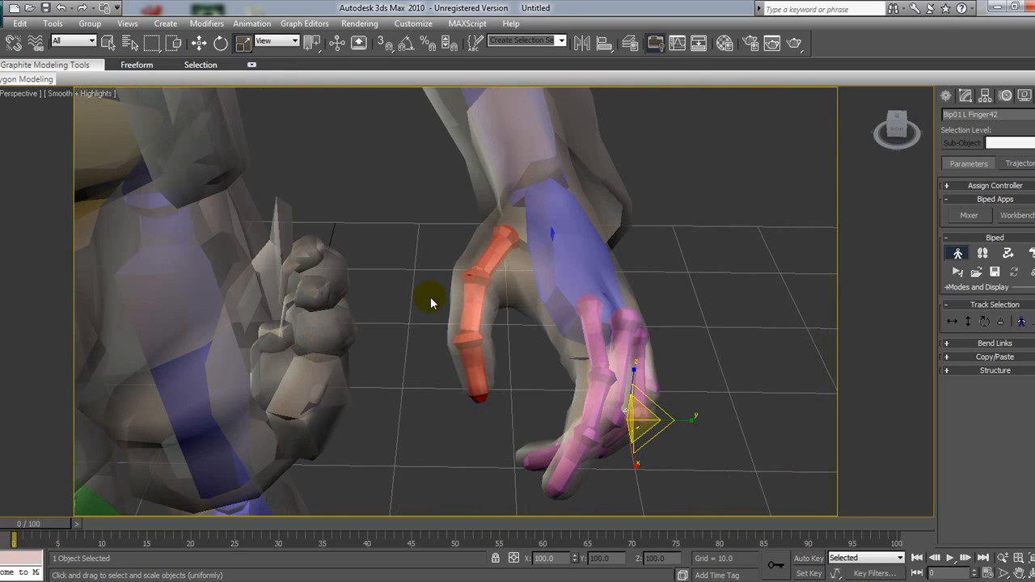
pyautogui.moveTo(363, 300); pyautogui.dragTo(524, 353, button='middle')
pyautogui.scroll(-4, 377, 323)
pyautogui.scroll(-4, 415, 365)
pyautogui.scroll(-4, 415, 365)
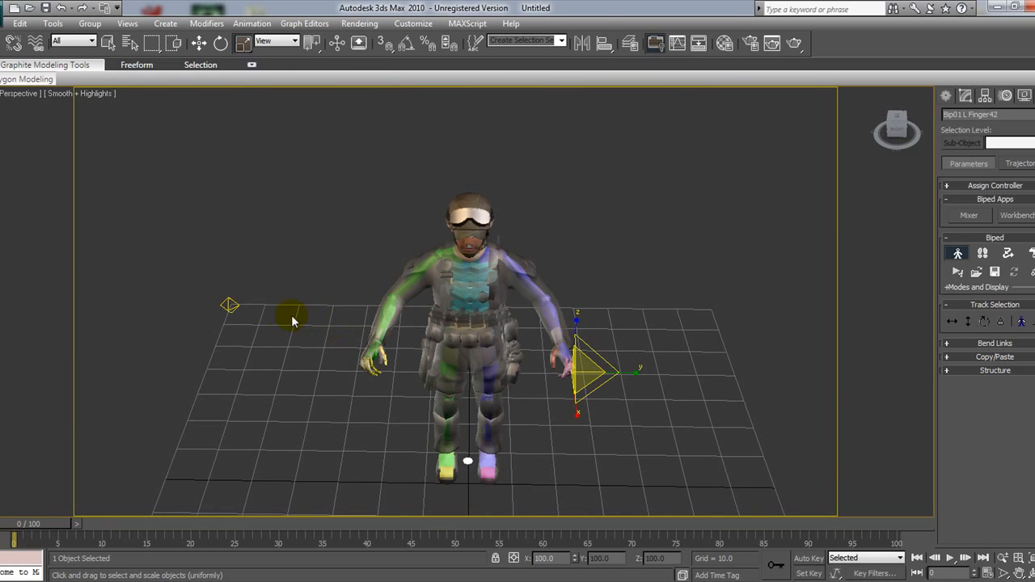
pyautogui.scroll(-3, 267, 321)
pyautogui.moveTo(382, 400); pyautogui.dragTo(360, 323, button='middle')
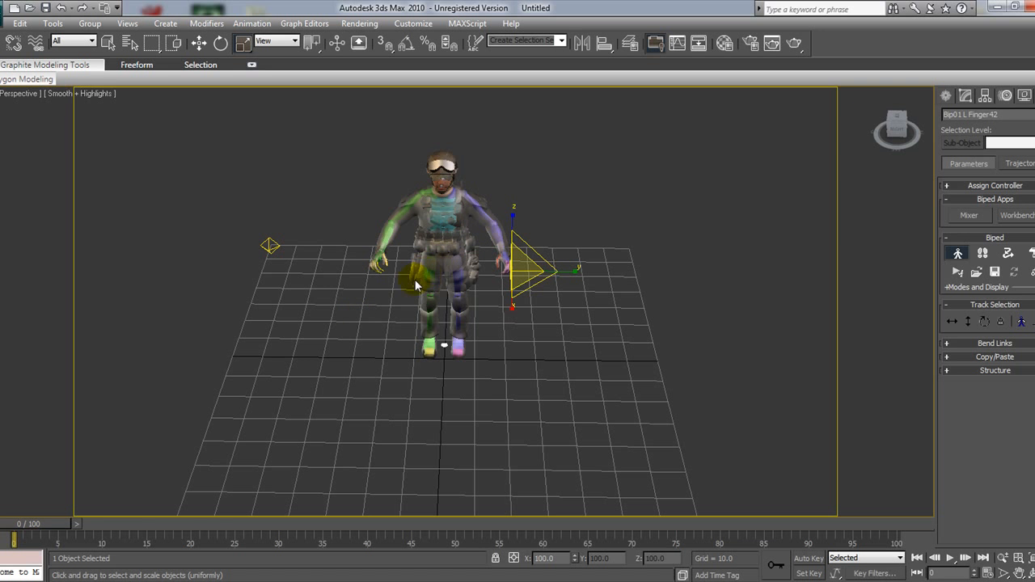
pyautogui.moveTo(332, 276); pyautogui.dragTo(300, 339, button='middle')
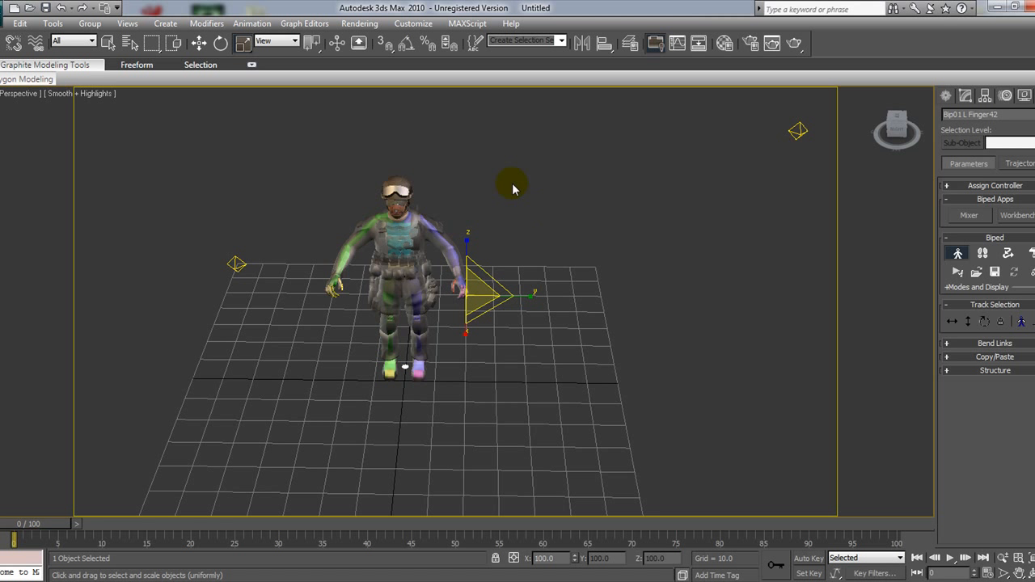
pyautogui.moveTo(469, 353)
pyautogui.mouseDown(button='middle')
pyautogui.moveTo(536, 323)
pyautogui.moveTo(605, 404)
pyautogui.moveTo(514, 412)
pyautogui.moveTo(529, 389)
pyautogui.moveTo(533, 423)
pyautogui.moveTo(510, 280)
pyautogui.moveTo(512, 363)
pyautogui.moveTo(585, 401)
pyautogui.moveTo(612, 393)
pyautogui.moveTo(541, 412)
pyautogui.mouseUp(button='middle')
pyautogui.scroll(2, 612, 393)
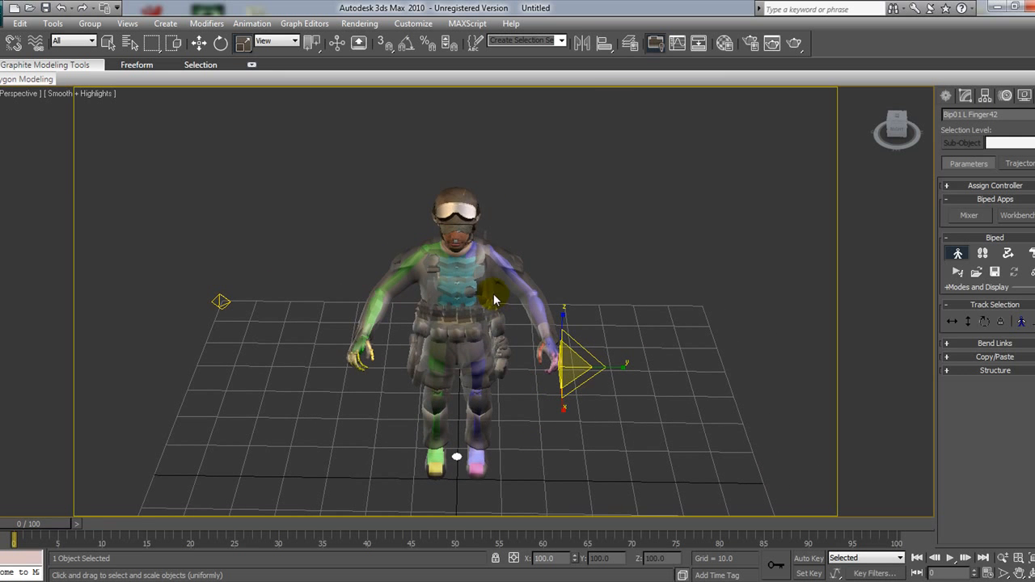
pyautogui.moveTo(674, 374); pyautogui.dragTo(647, 242, button='middle')
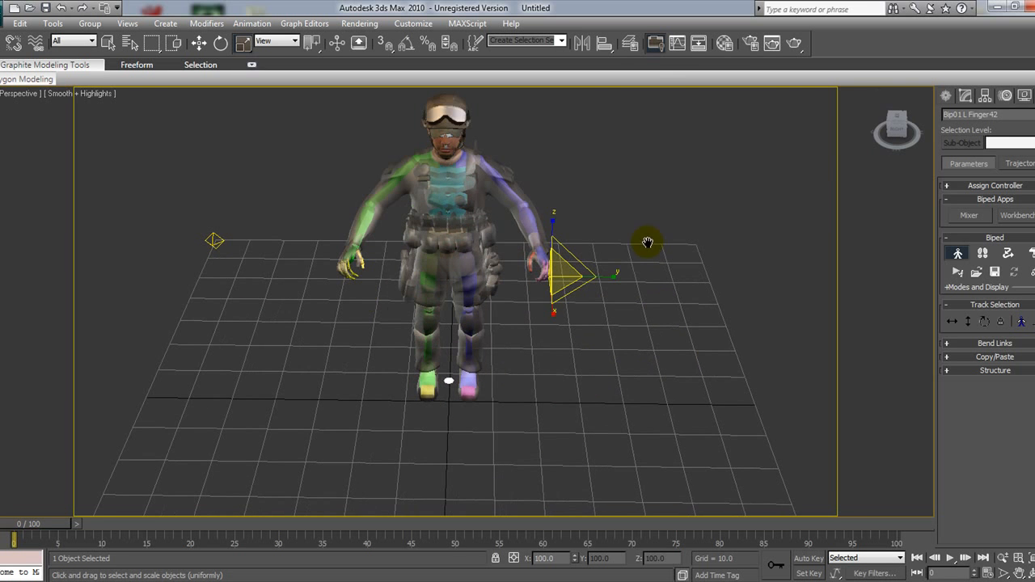
pyautogui.moveTo(316, 281); pyautogui.dragTo(349, 315, button='middle')
pyautogui.click(903, 136)
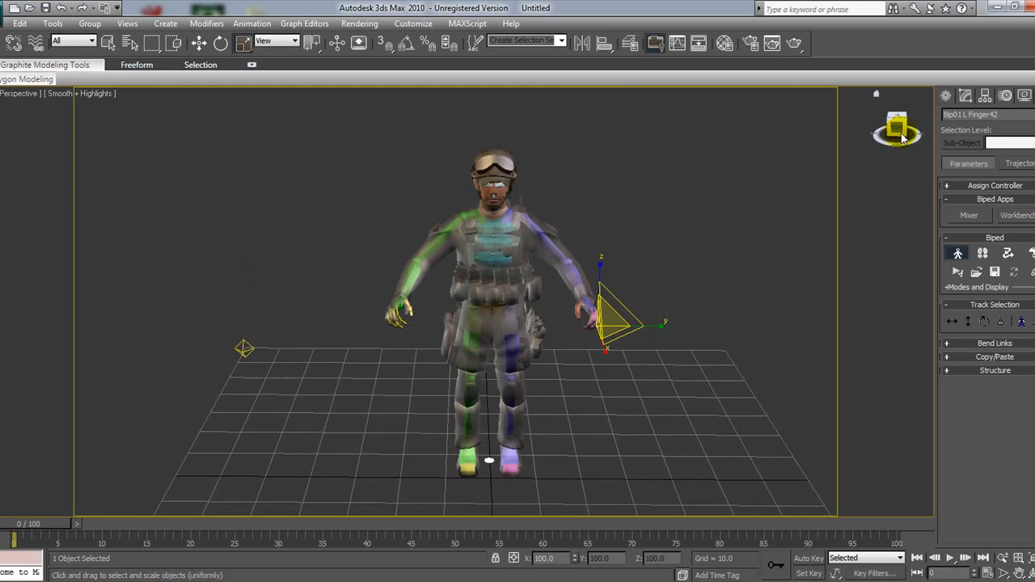
# Select all the Biped's bones with Select Similar, starting from the right thumb's tip bone.
pyautogui.click(404, 308)
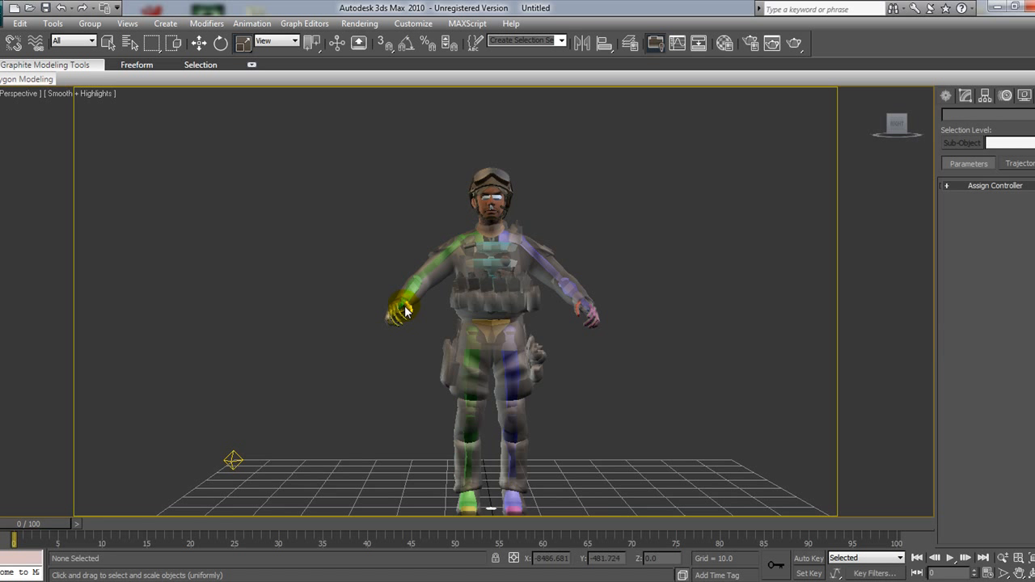
pyautogui.click(410, 308)
pyautogui.scroll(5, 412, 319)
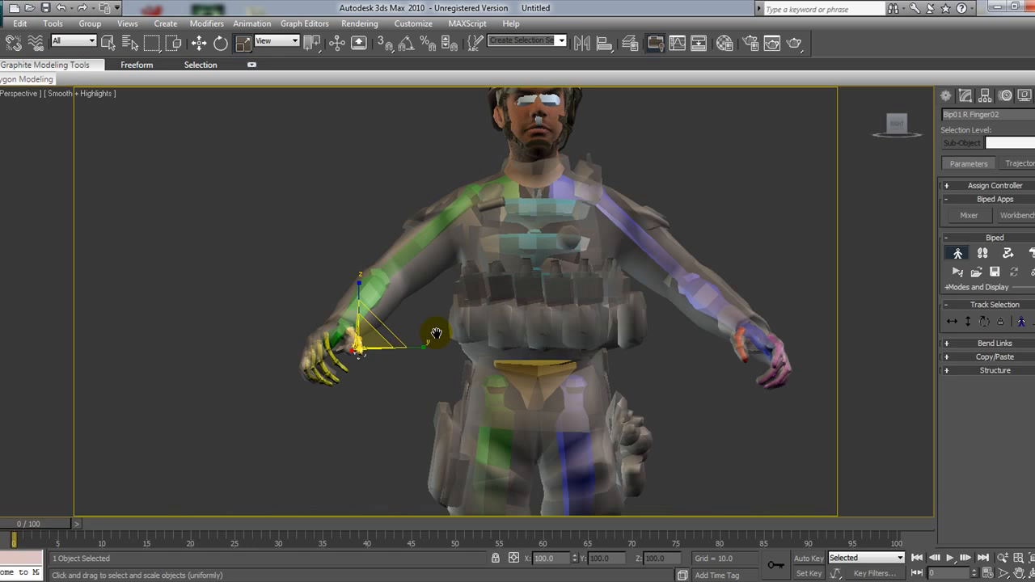
pyautogui.rightClick(360, 354)
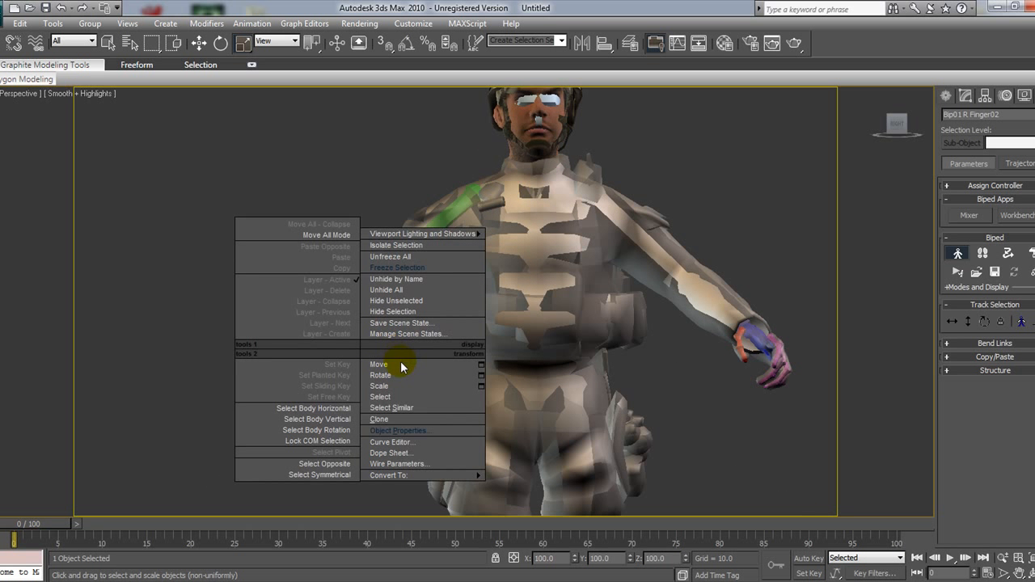
pyautogui.click(390, 408)
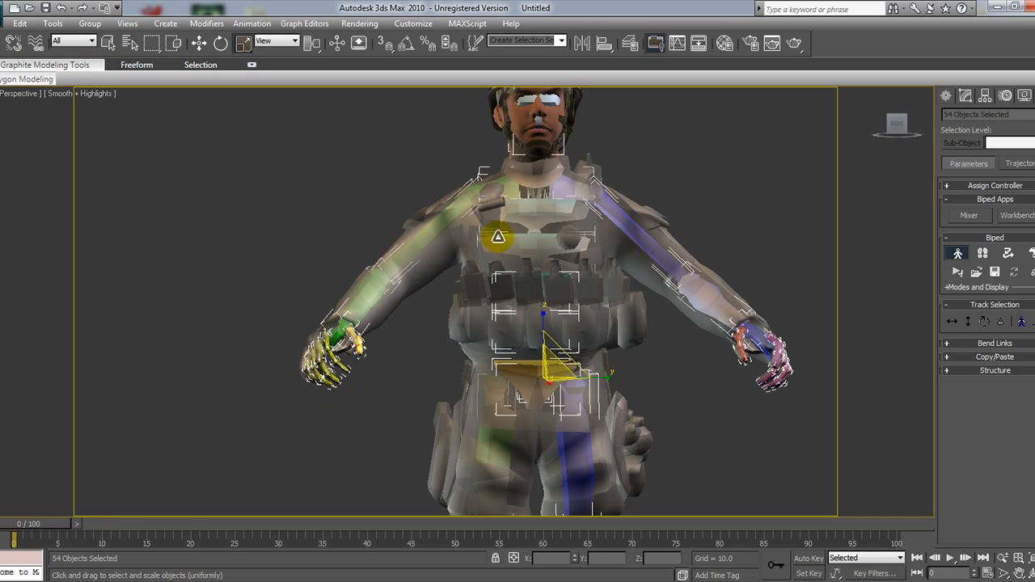
# Turn off Renderable in the object properties of all the selected Biped bones.
pyautogui.rightClick(485, 180)
pyautogui.click(524, 263)
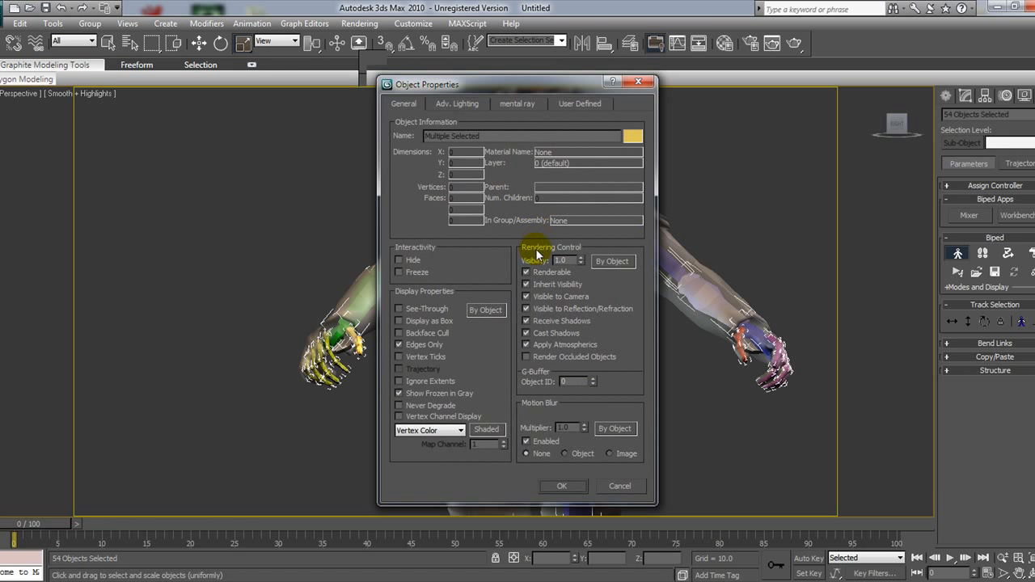
pyautogui.click(536, 274)
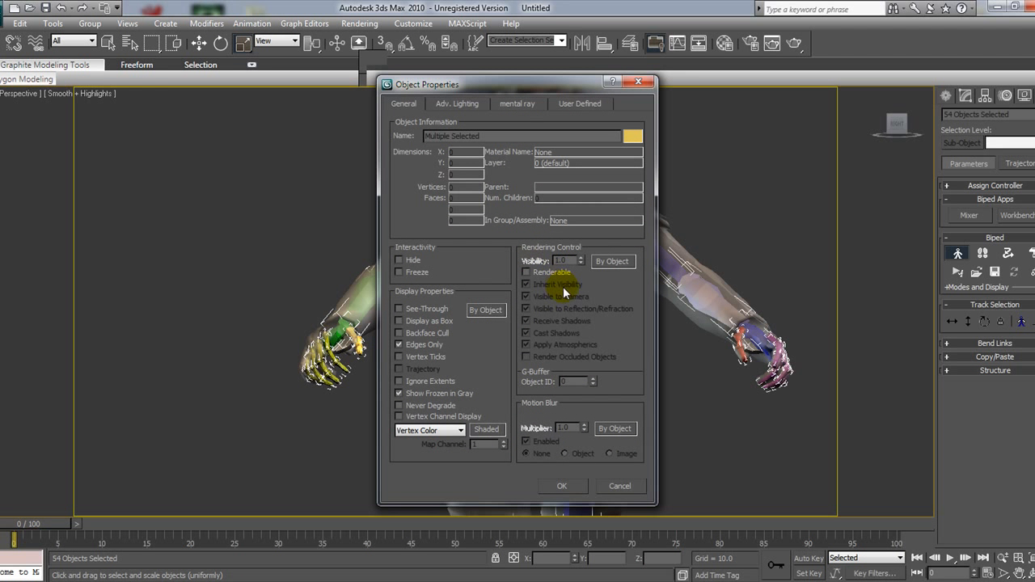
pyautogui.click(560, 485)
pyautogui.moveTo(616, 234); pyautogui.dragTo(550, 302, button='middle')
pyautogui.scroll(-3, 550, 303)
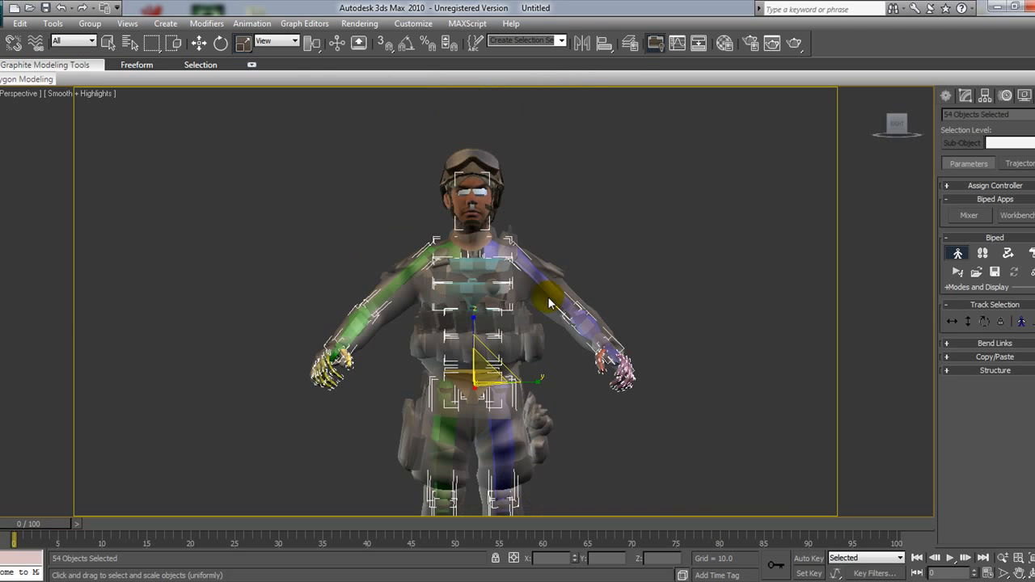
pyautogui.moveTo(646, 421); pyautogui.dragTo(634, 369, button='middle')
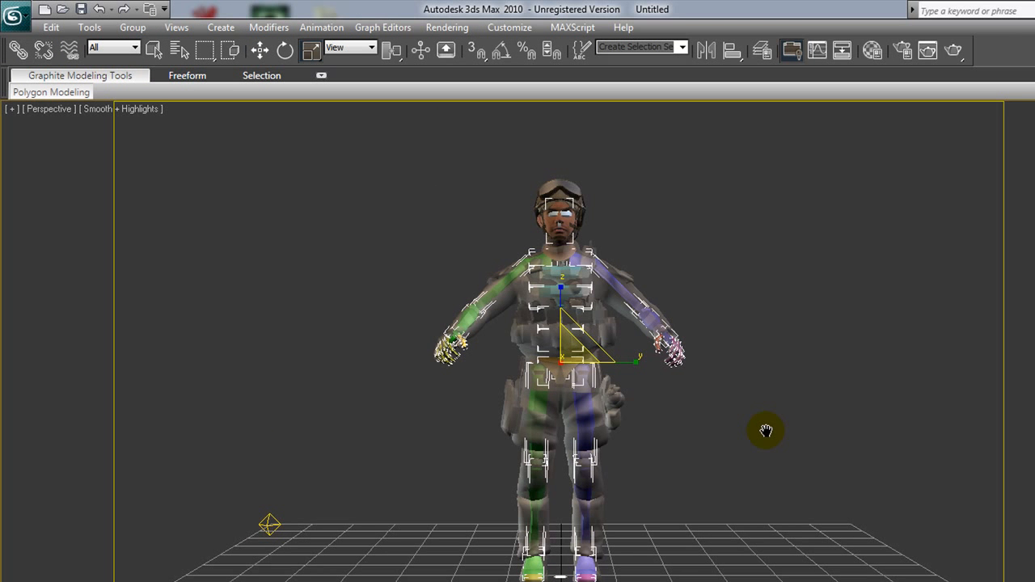